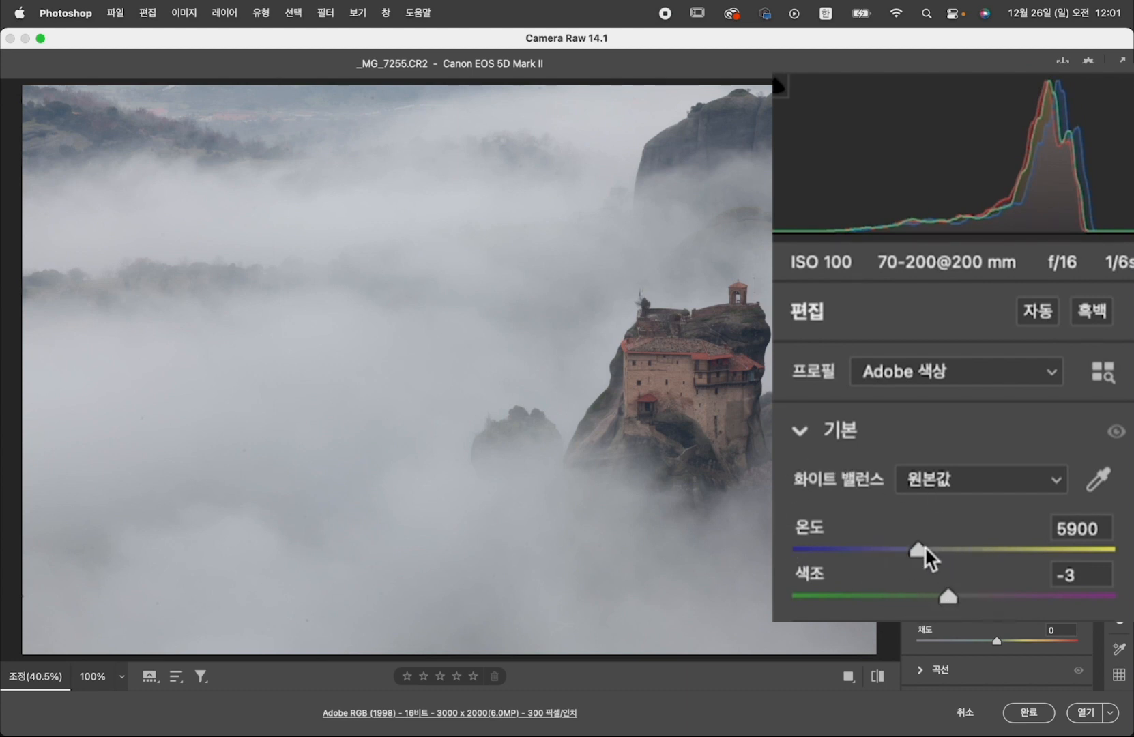
Warm the photo's colour temperature and set exposure to +0.40, contrast +8, highlights -42 and shadows +26.
left_click_drag(918, 550, 934, 561)
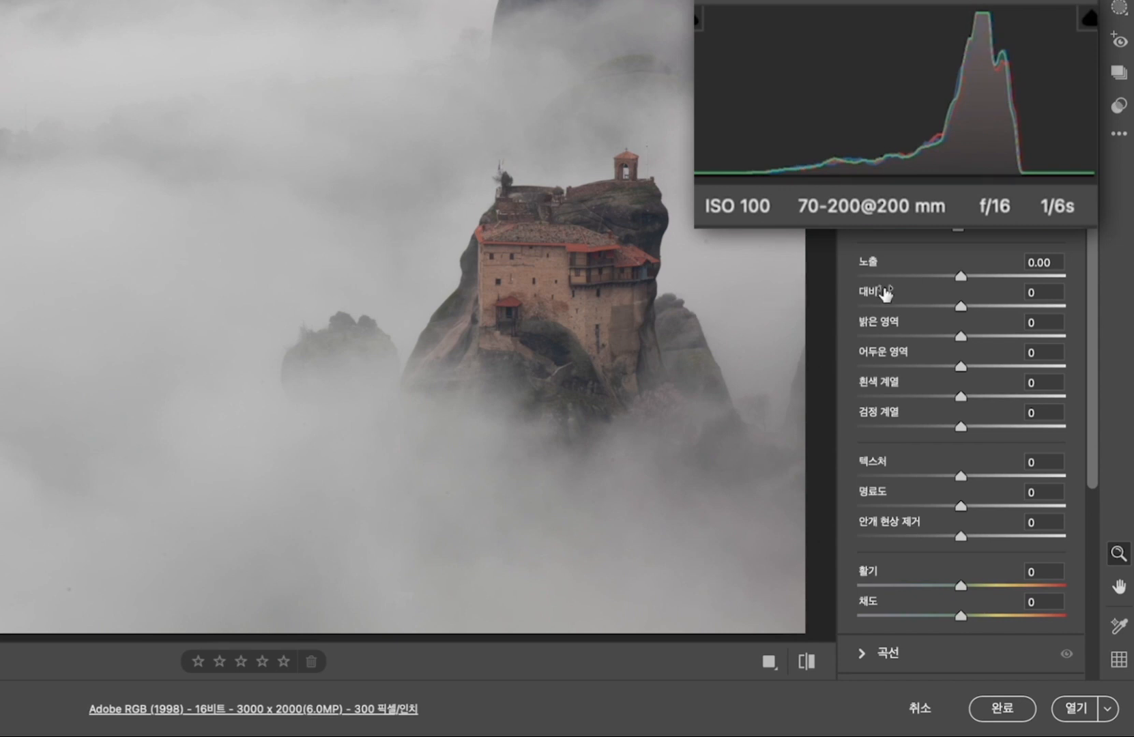
left_click_drag(960, 285, 968, 284)
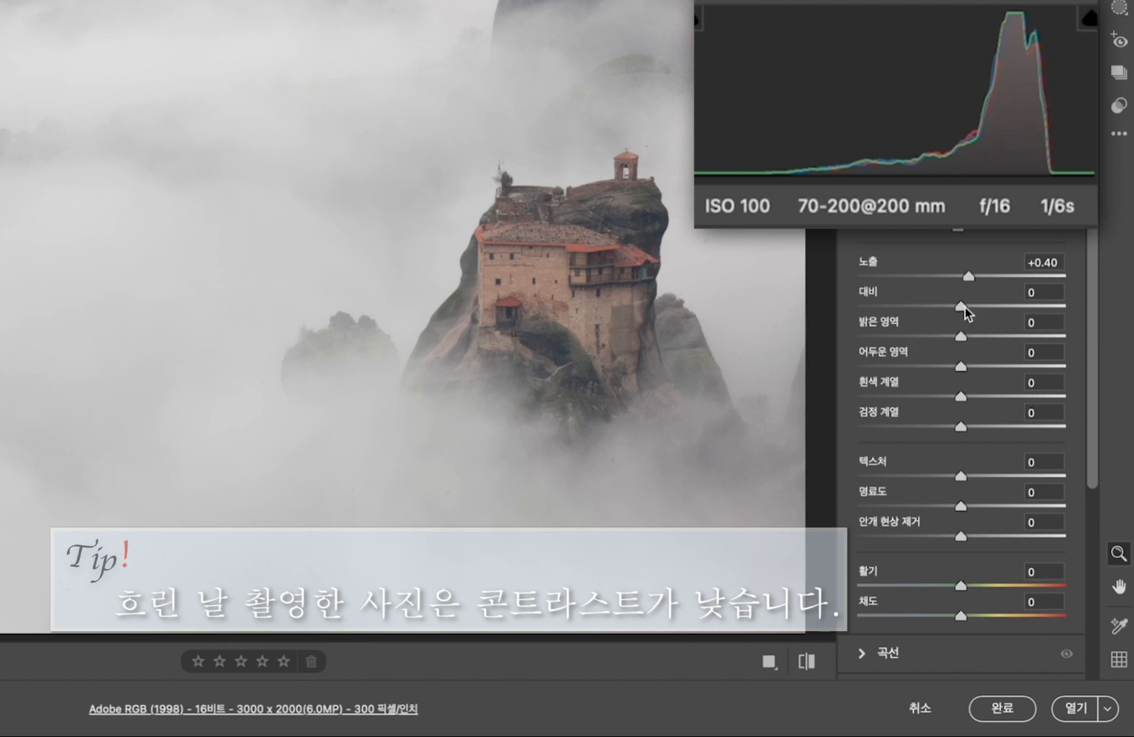
left_click_drag(961, 306, 988, 366)
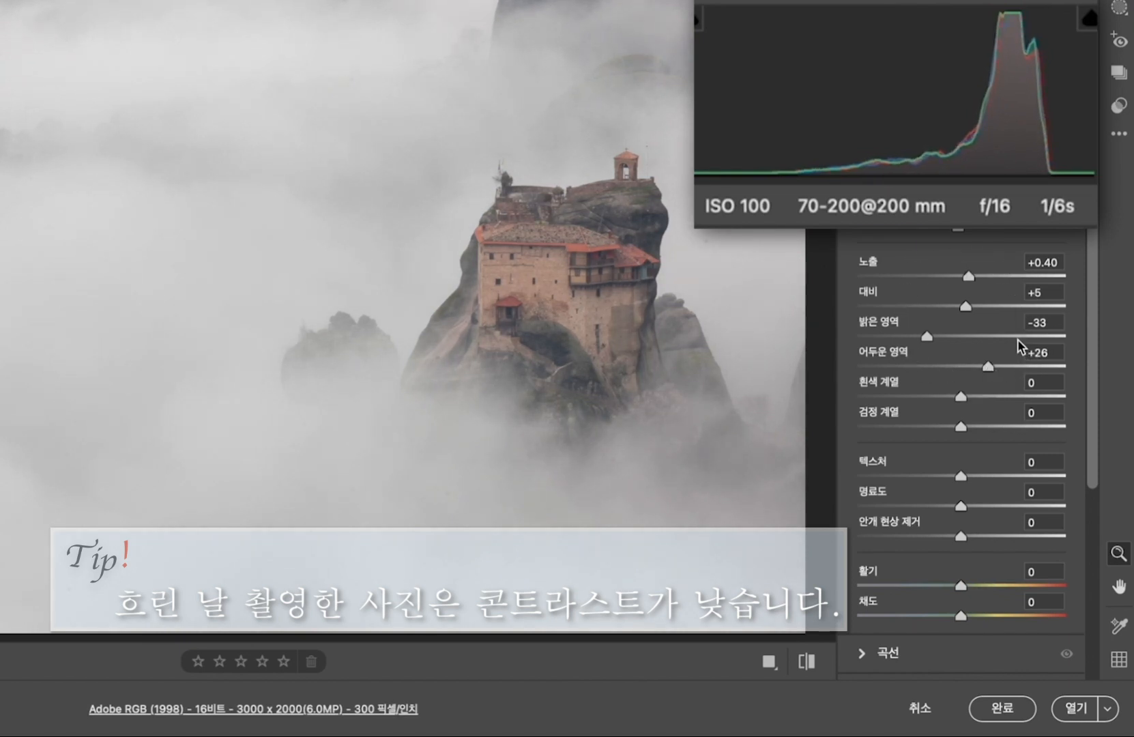
left_click_drag(970, 308, 972, 277)
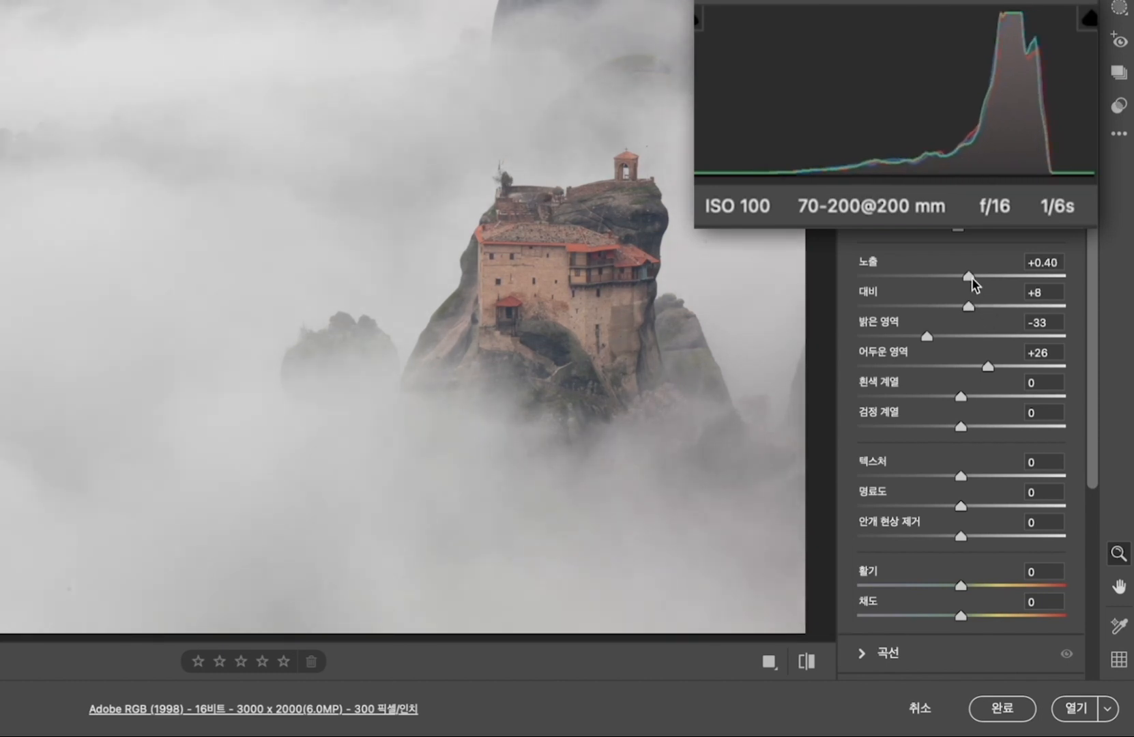
left_click_drag(929, 339, 920, 338)
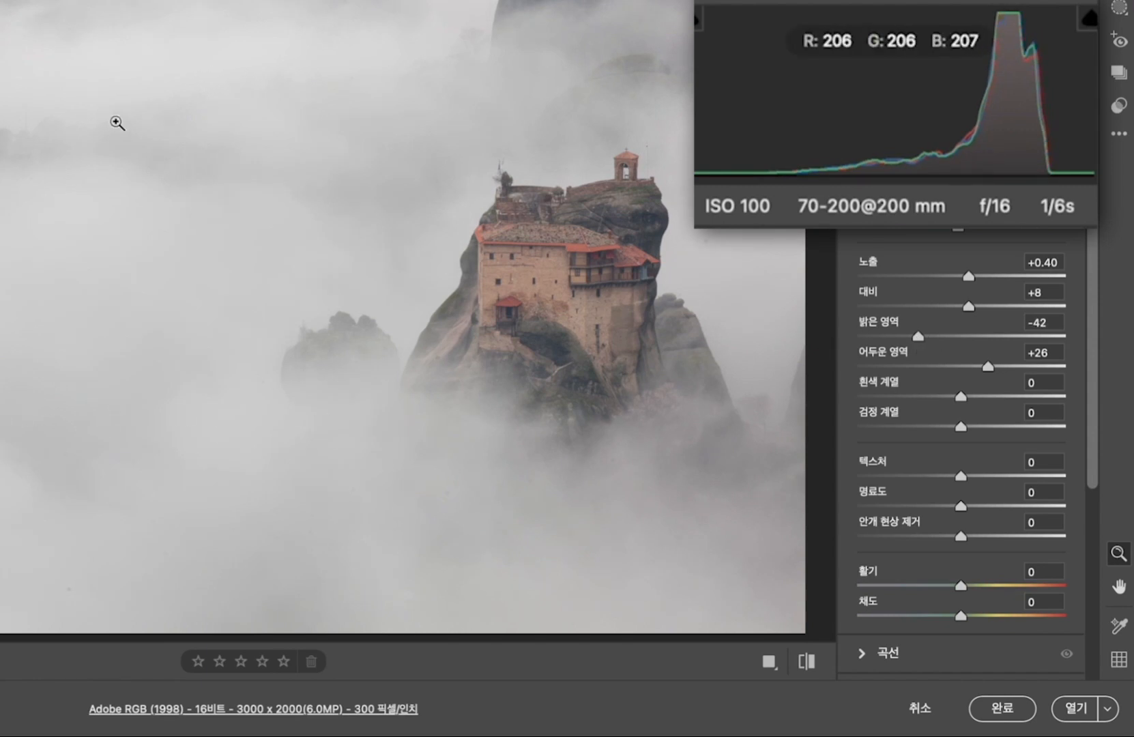
Set texture to +19, clarity +12, vibrance +17 and saturation +15, and open the developed photo in Photoshop.
mouse_move(963, 475)
left_mouse_down()
mouse_move(974, 474)
mouse_move(973, 506)
mouse_move(980, 474)
left_mouse_up()
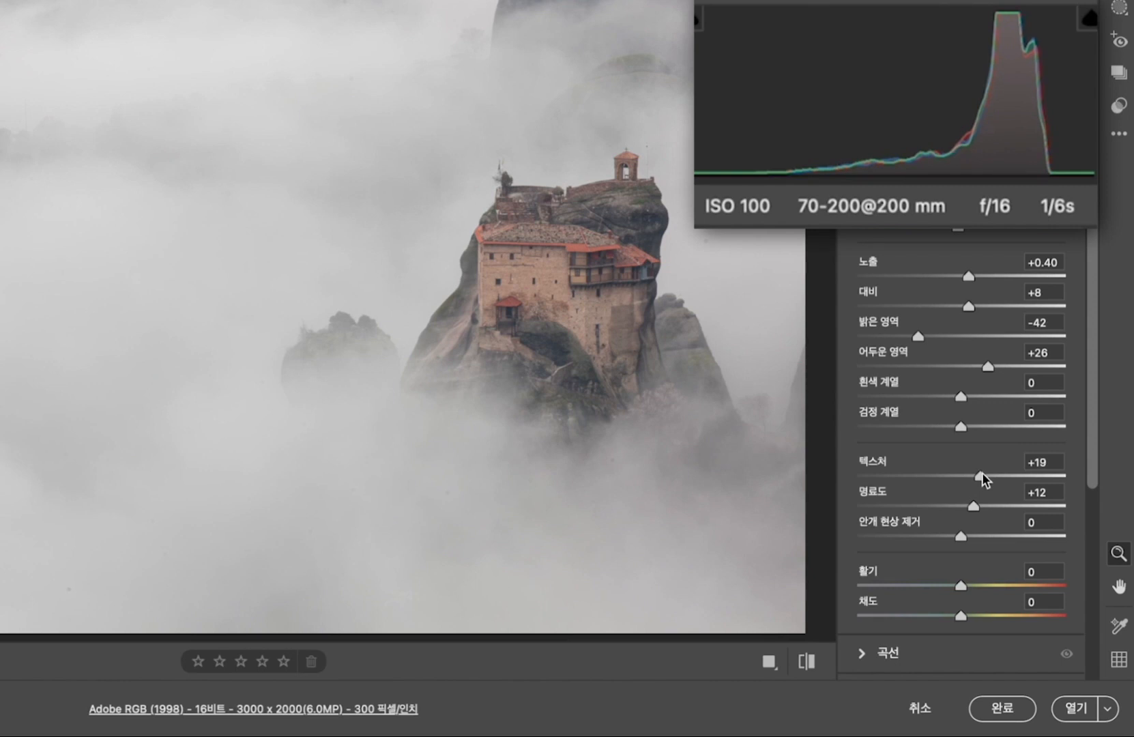
mouse_move(962, 584)
left_mouse_down()
mouse_move(976, 584)
mouse_move(969, 617)
mouse_move(980, 616)
mouse_move(967, 615)
mouse_move(977, 615)
mouse_move(979, 588)
left_mouse_up()
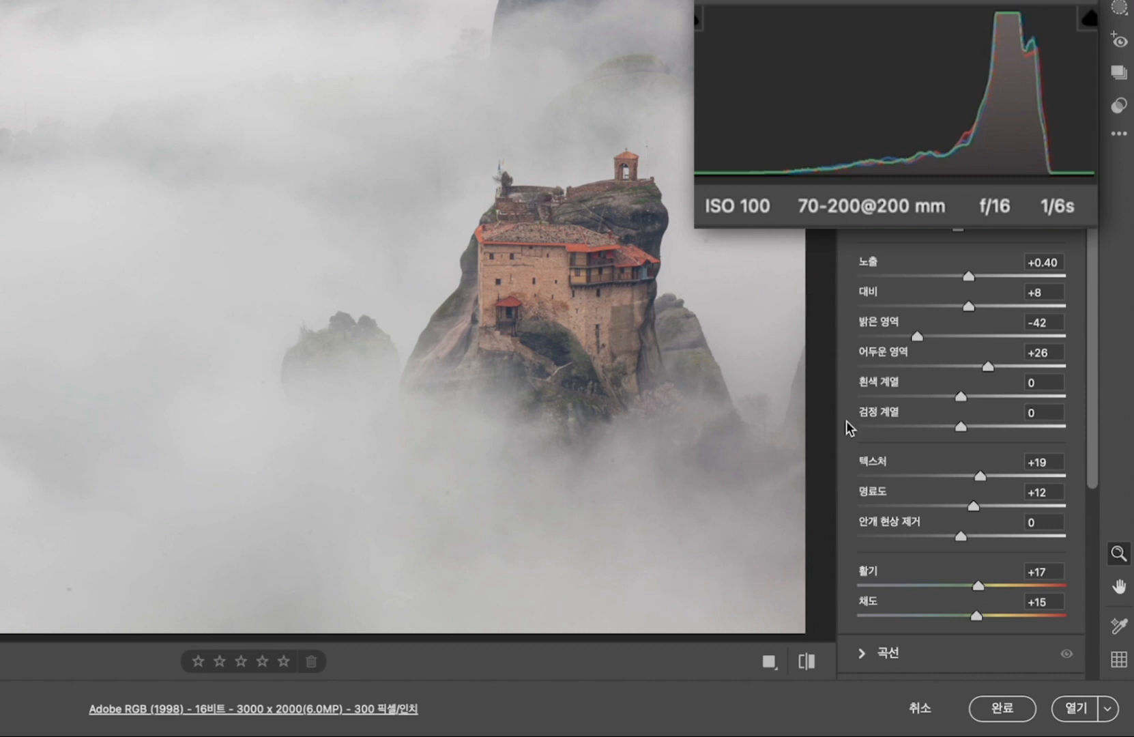
left_click(1078, 711)
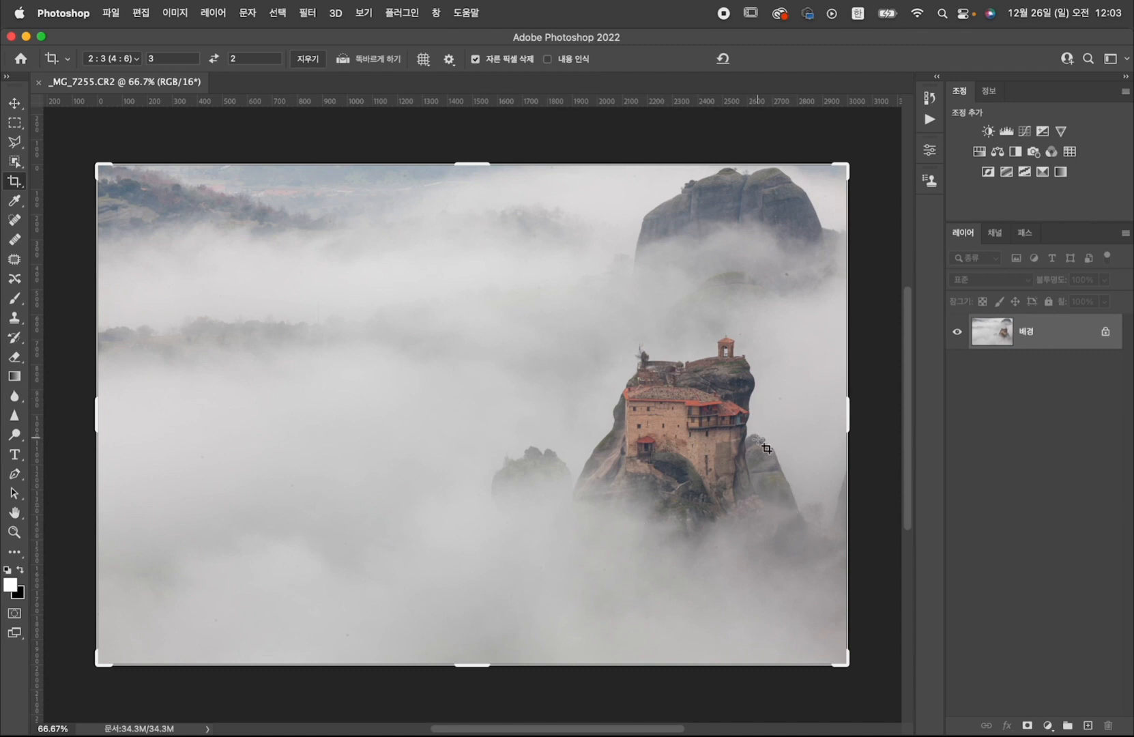
Rotate the photo by -1.00° using the custom settings of the Lens Correction filter.
left_click(309, 14)
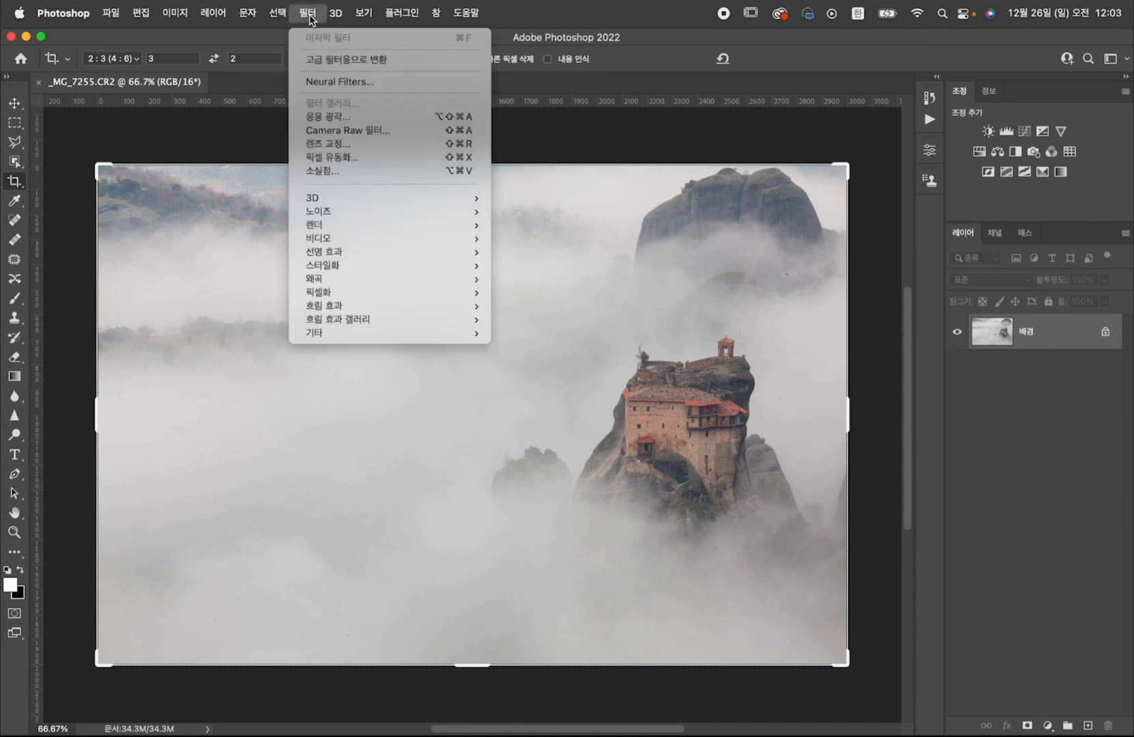
left_click(346, 145)
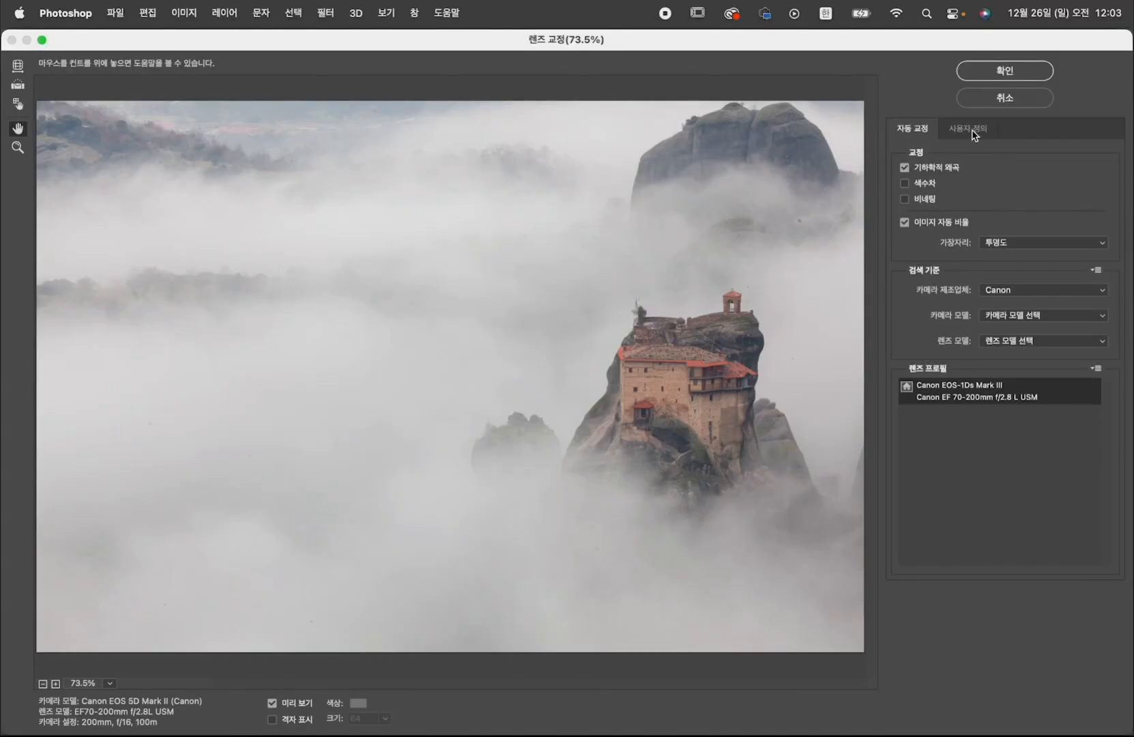
left_click(971, 130)
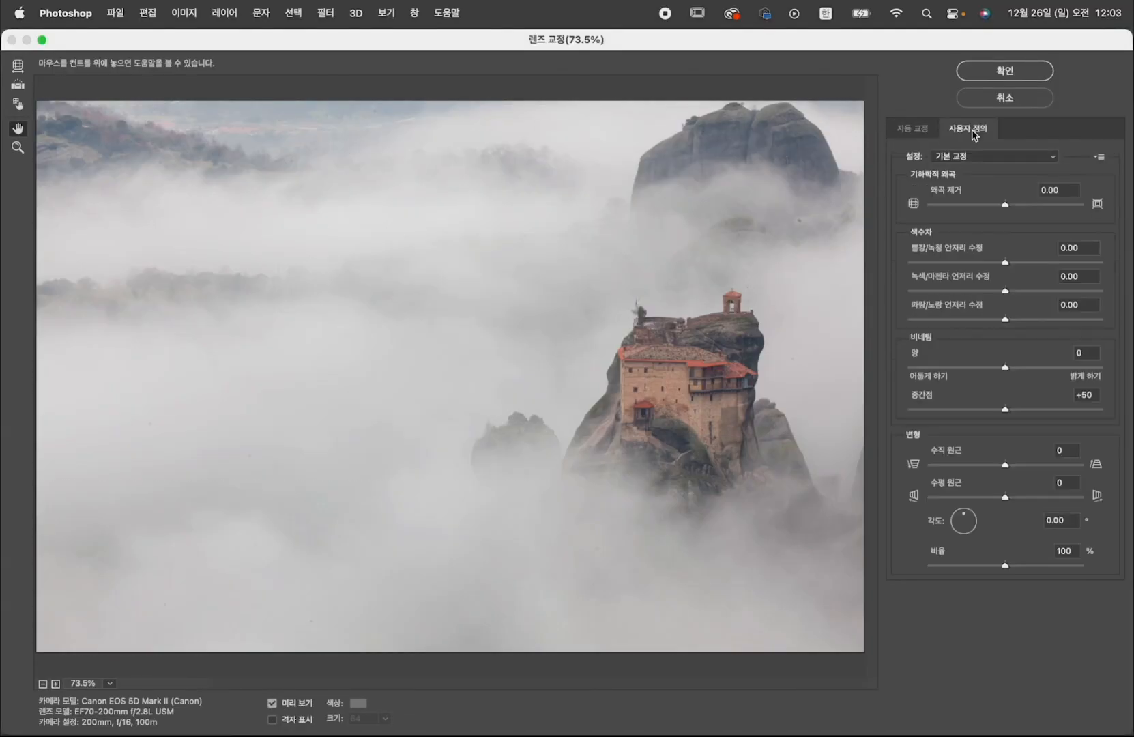
left_click(1054, 521)
type("-1")
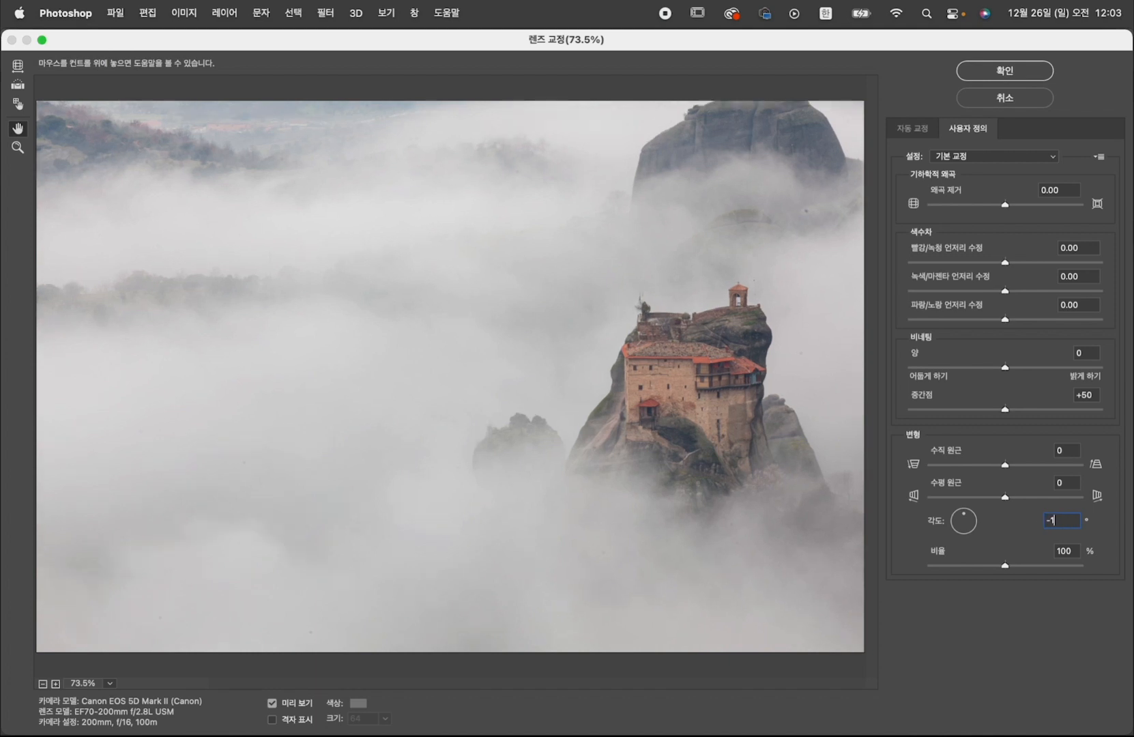
Show the alignment grid, scale the photo to 96% and apply the lens correction.
left_click(272, 719)
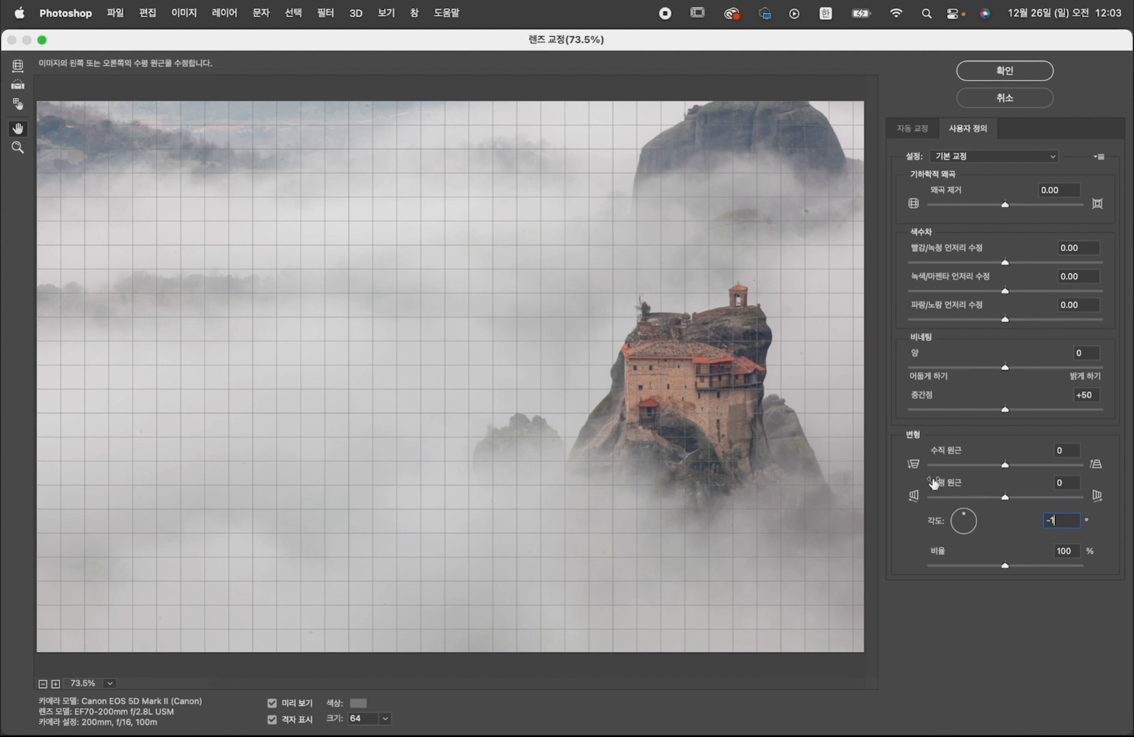
left_click_drag(1007, 572, 1001, 573)
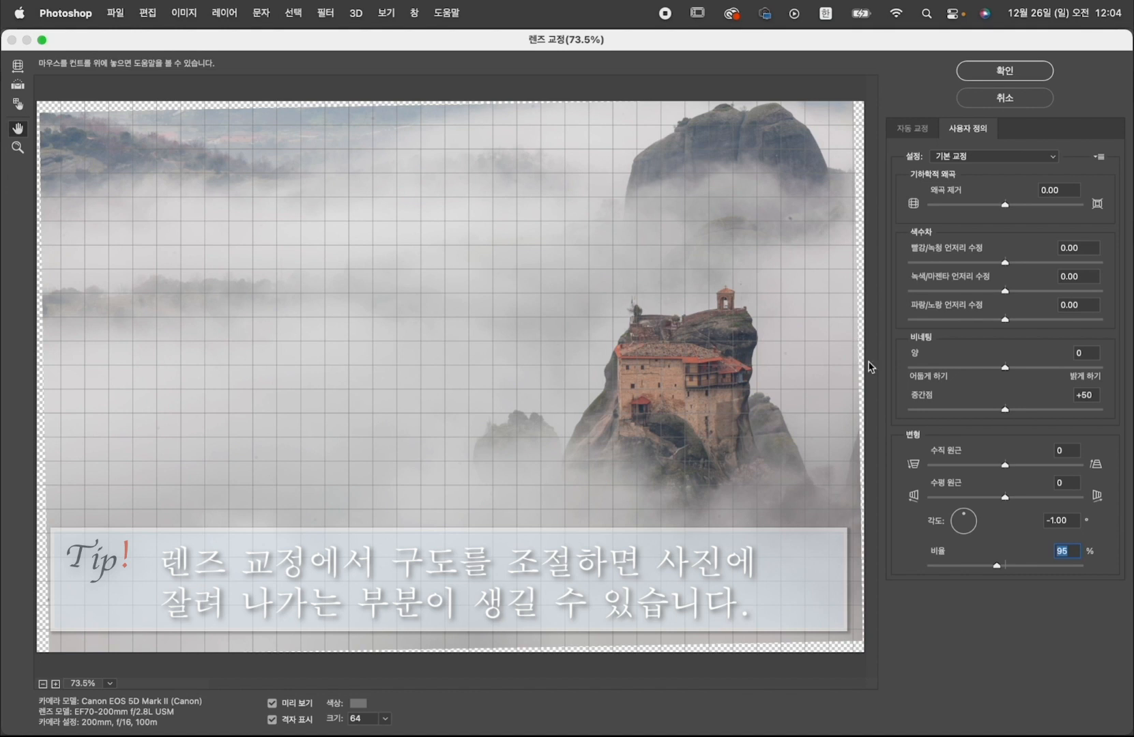
left_click(996, 566)
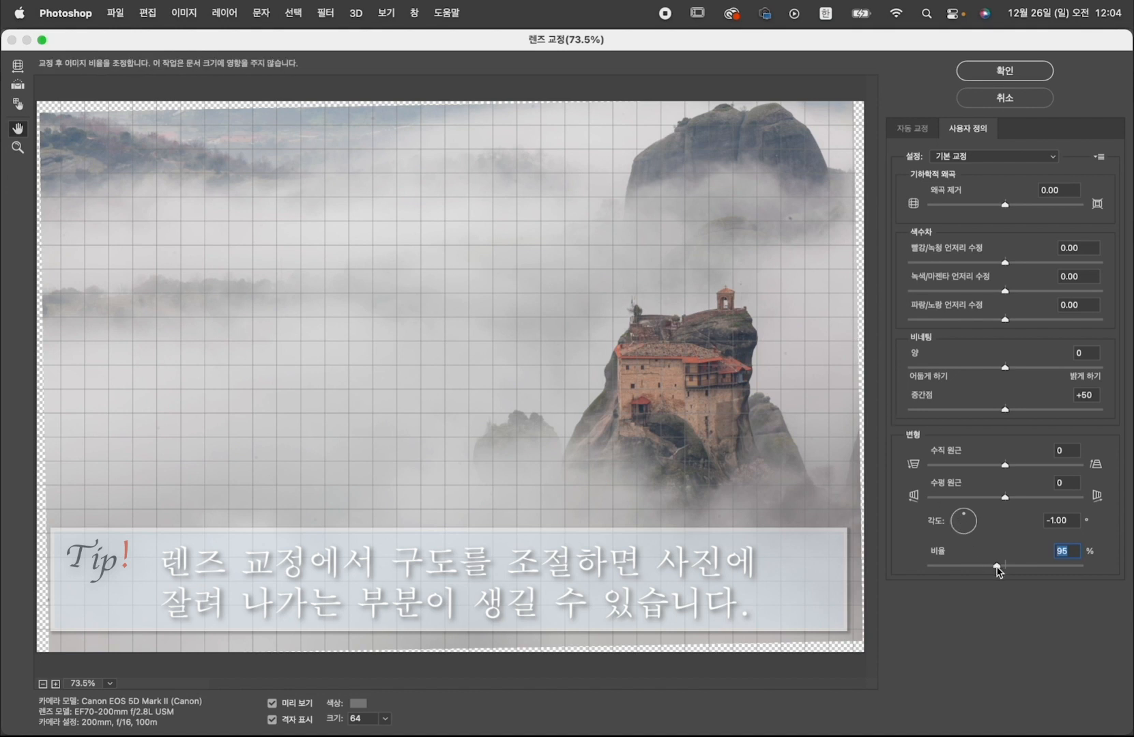
left_click_drag(997, 567, 999, 567)
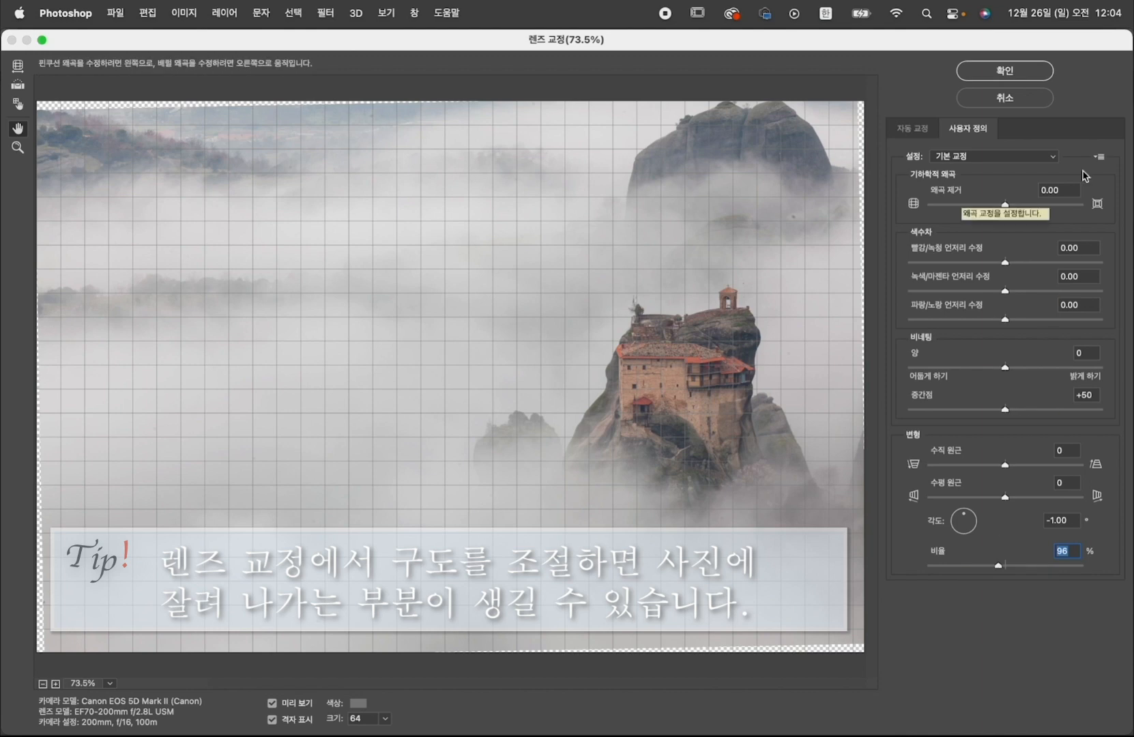
left_click(1004, 71)
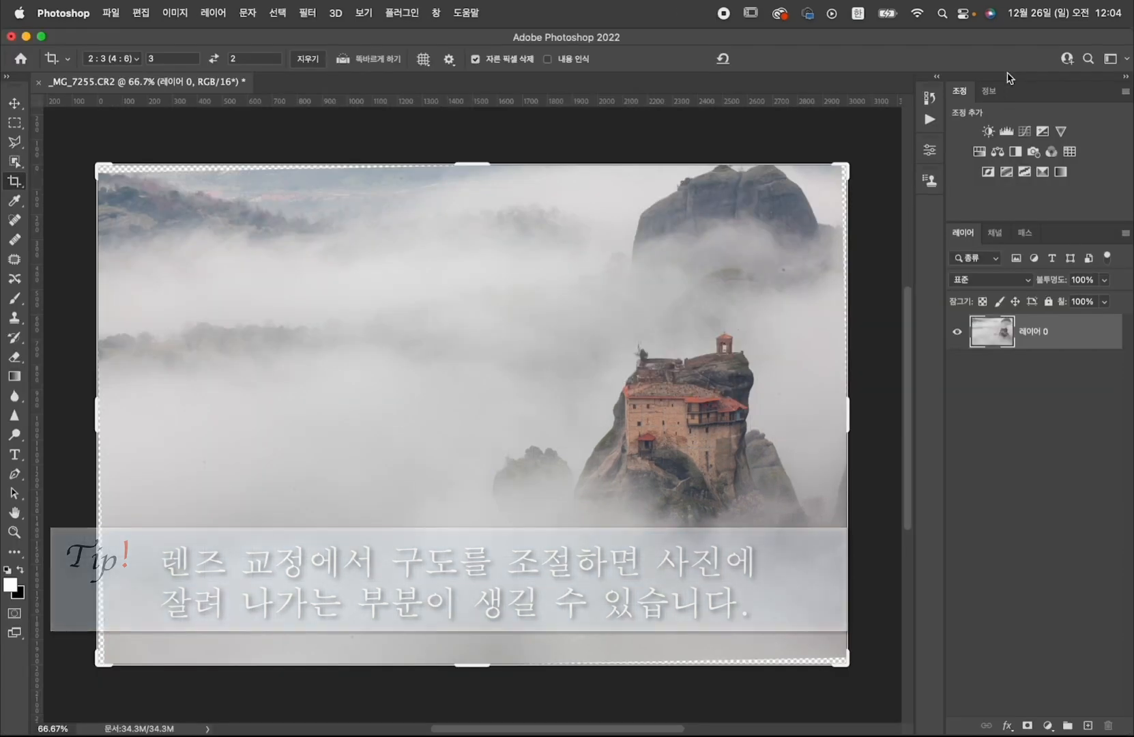
Frame the monastery rock and surrounding fog with a 2:3 crop of about 2400 × 1600 px, excluding the transparent edges.
key("v")
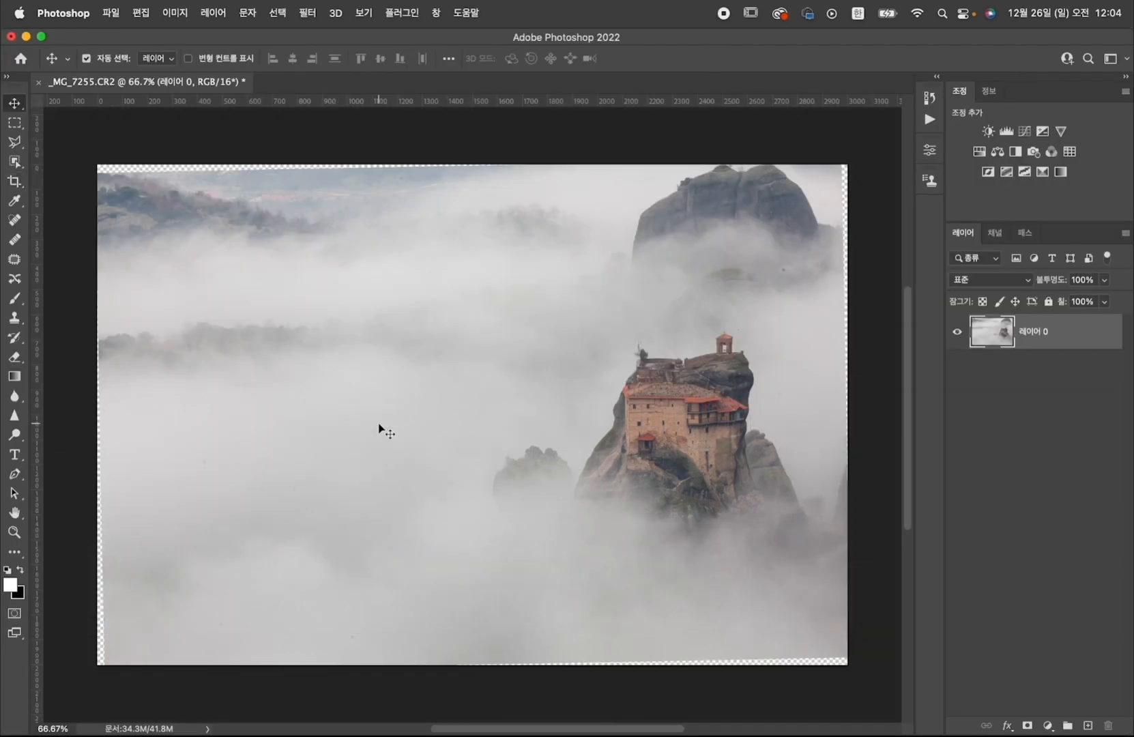
key("c")
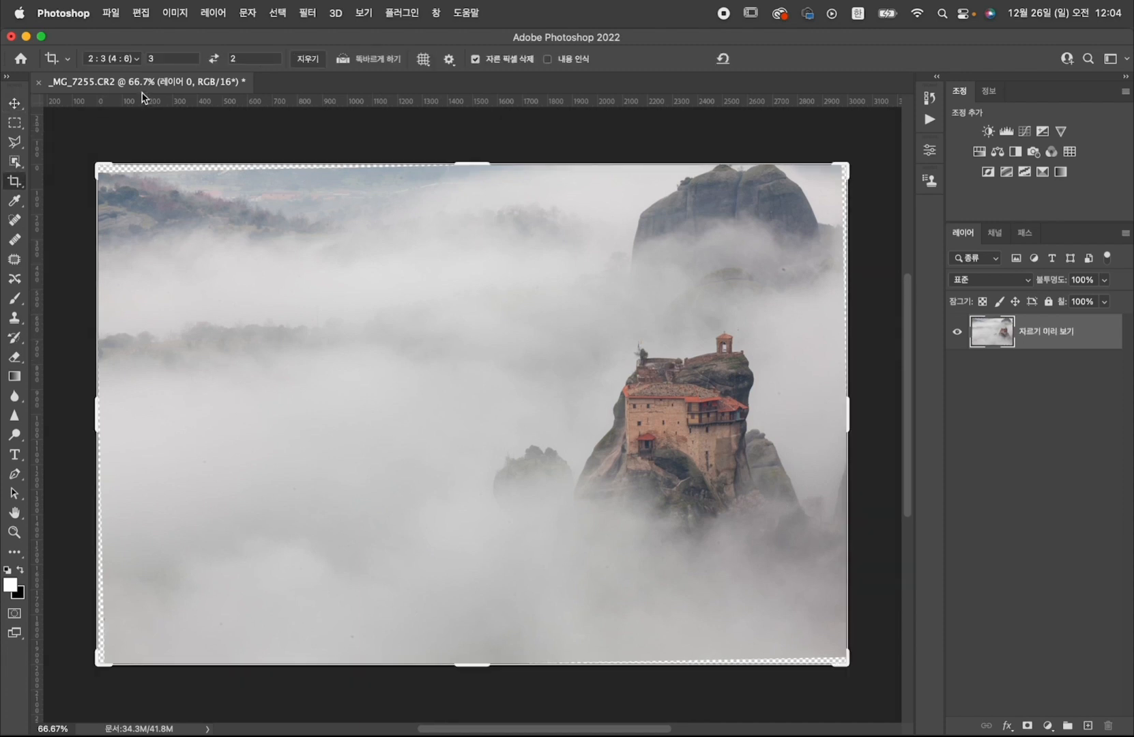
left_click(137, 62)
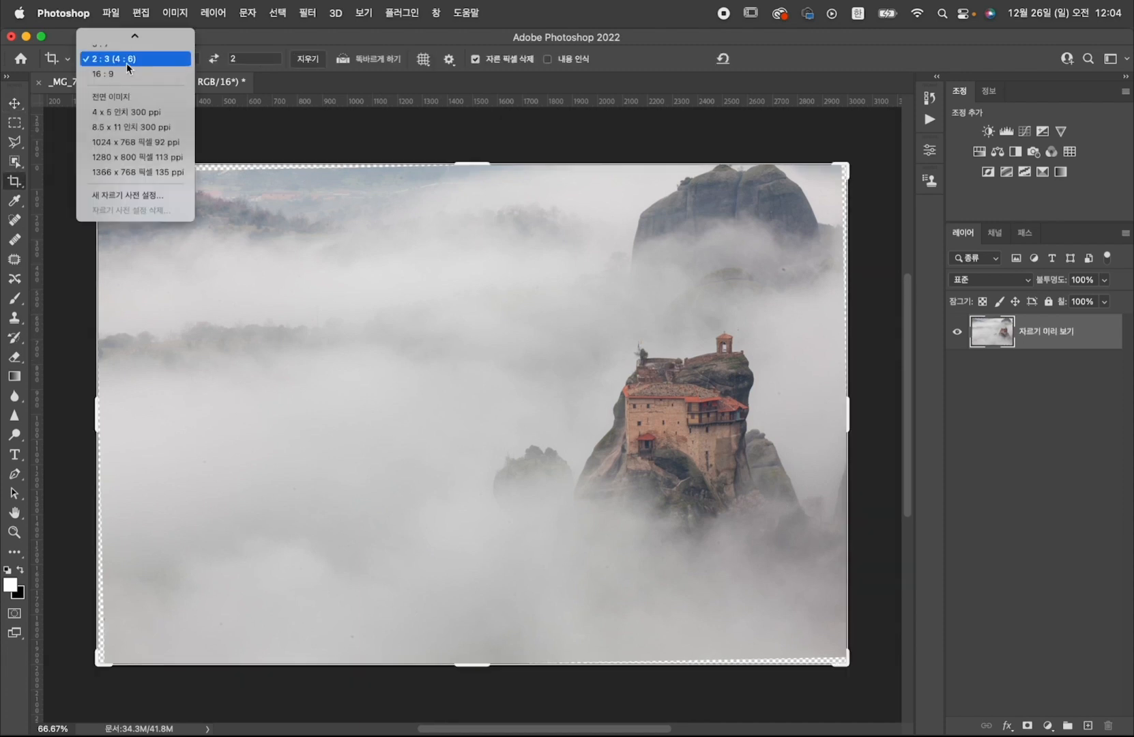
left_click(137, 58)
left_click_drag(848, 165, 846, 176)
left_click_drag(107, 170, 167, 212)
left_click_drag(779, 615, 774, 607)
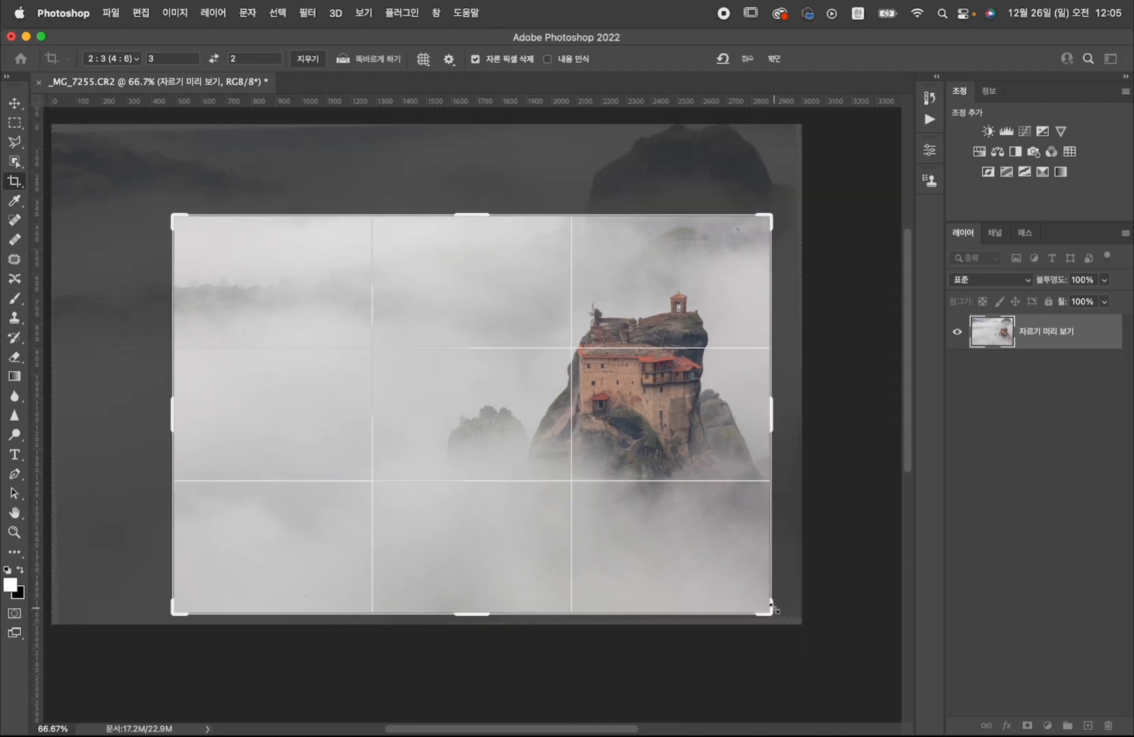
Reposition the photo within the crop frame so the monastery sits on the right-hand thirds line, and apply the crop.
left_click_drag(546, 442, 503, 437)
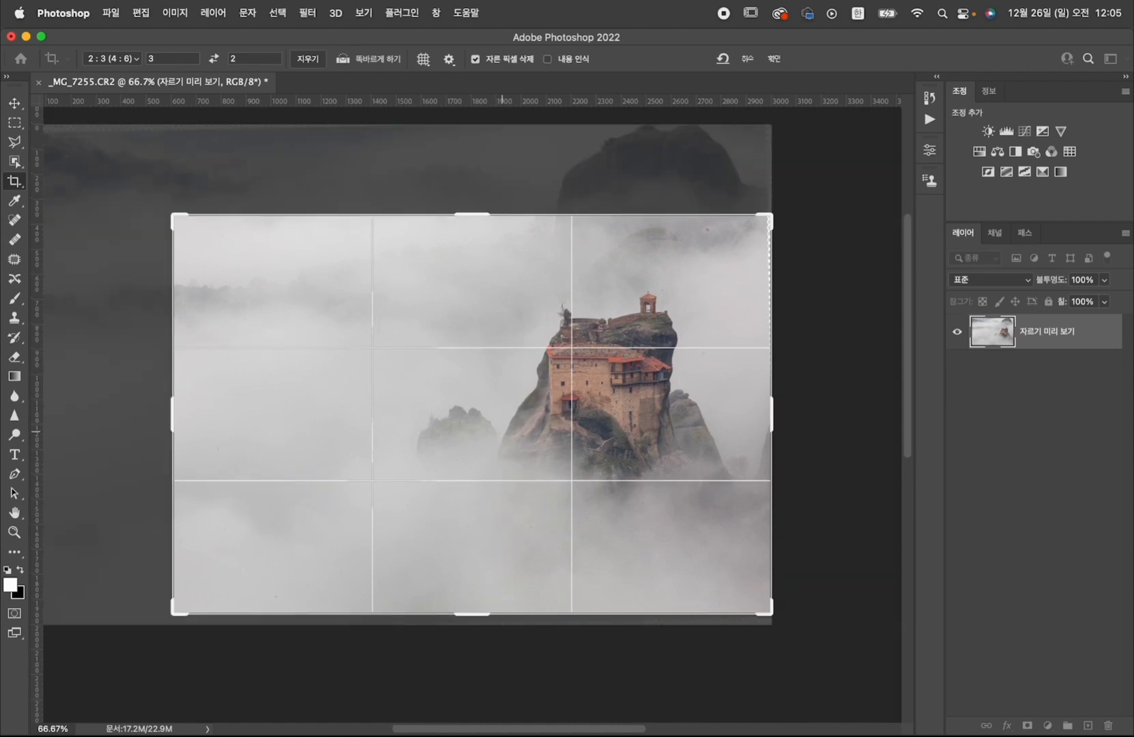
key("Right")
key("Right")
key("Right")
key("Right")
key("Right")
key("Right")
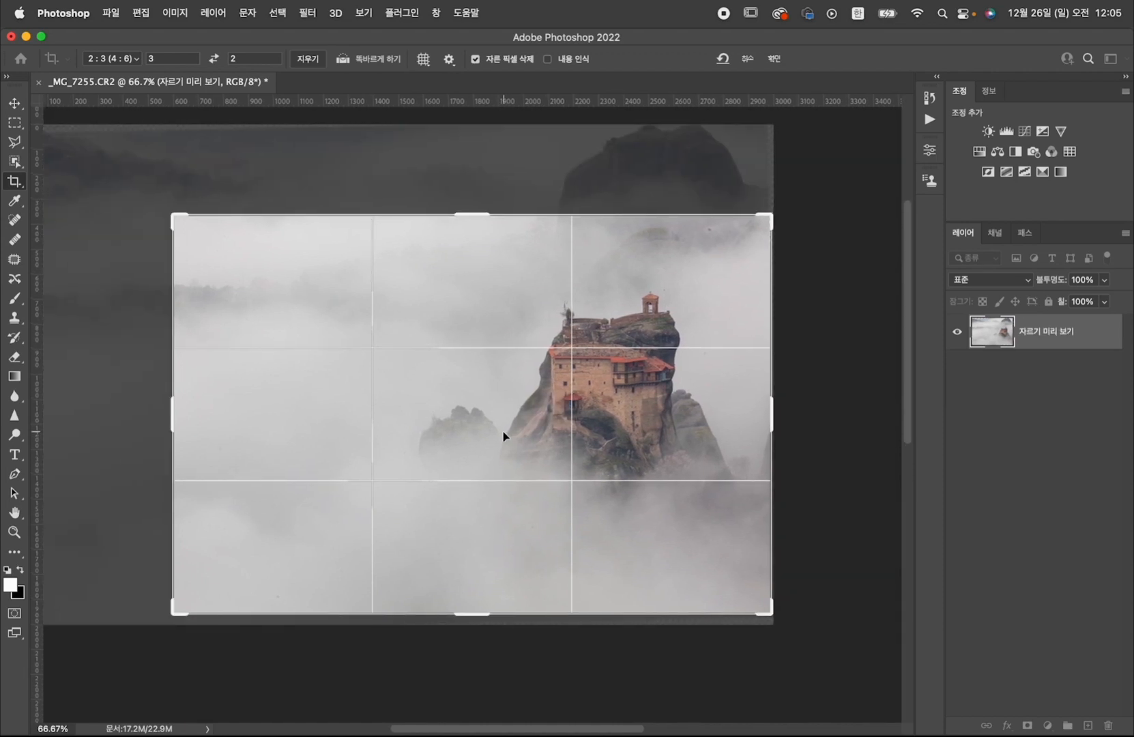
key("Down")
key("Down")
key("Down")
key("Down")
key("Down")
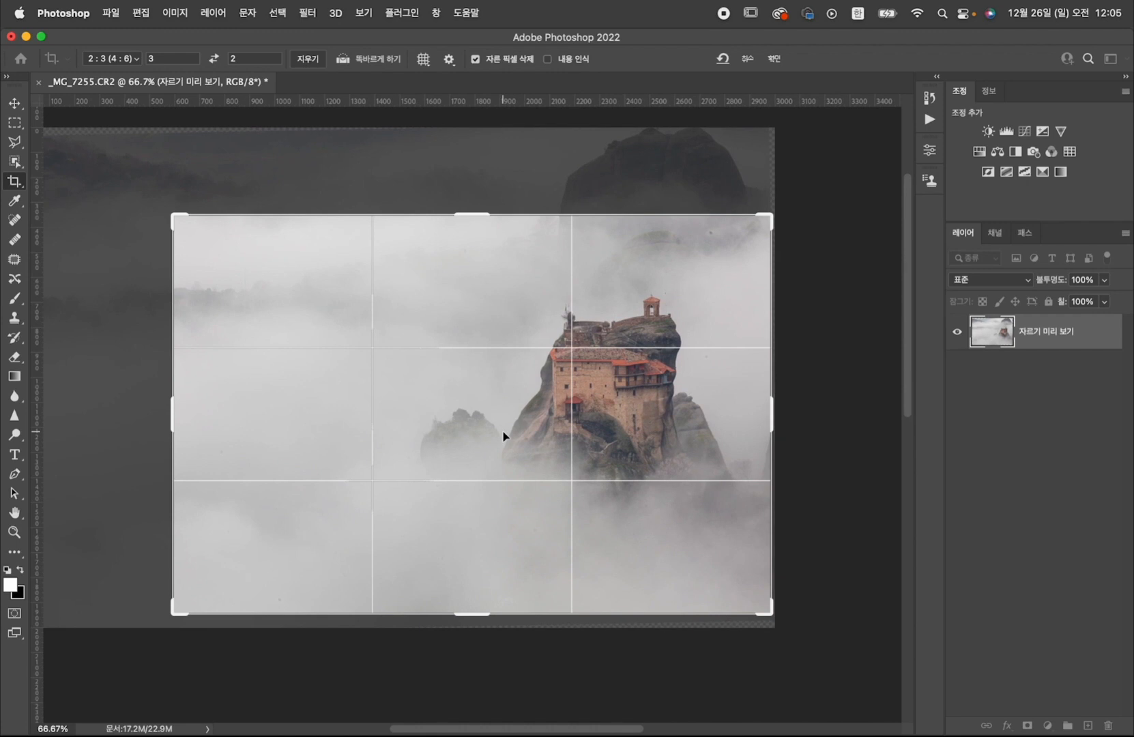
key("Return")
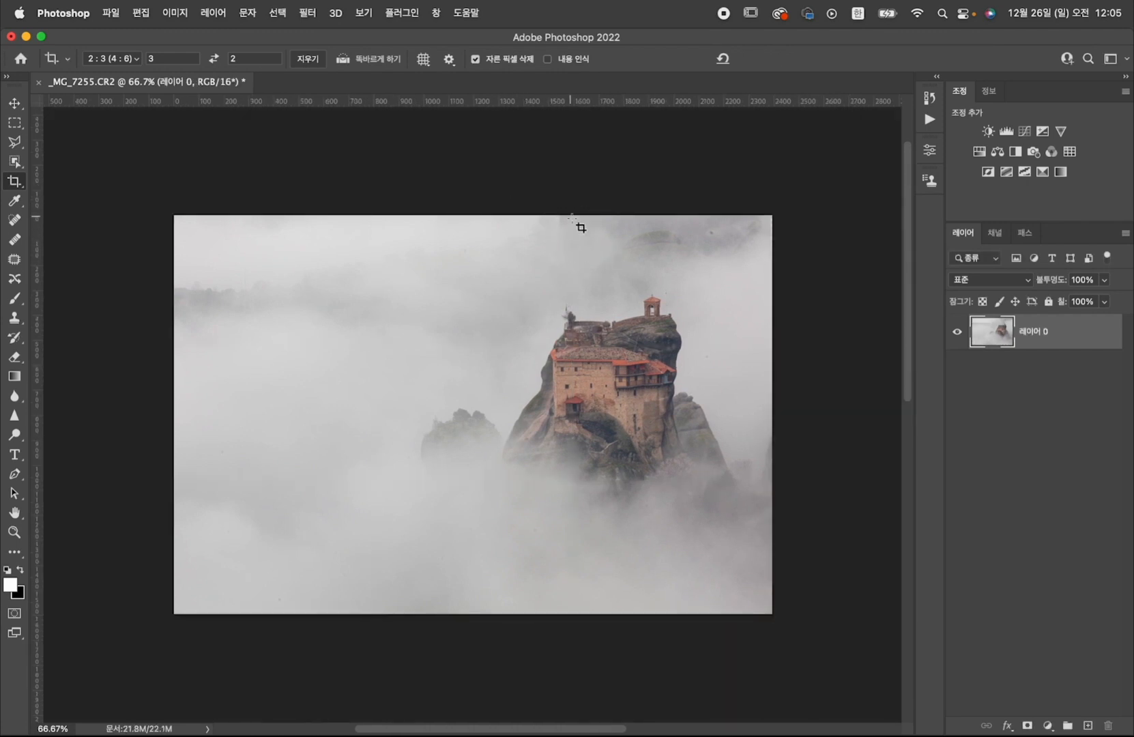
Clone sampled fog over the faint distant rock above the monastery with a 500 px Clone Stamp brush.
key("s")
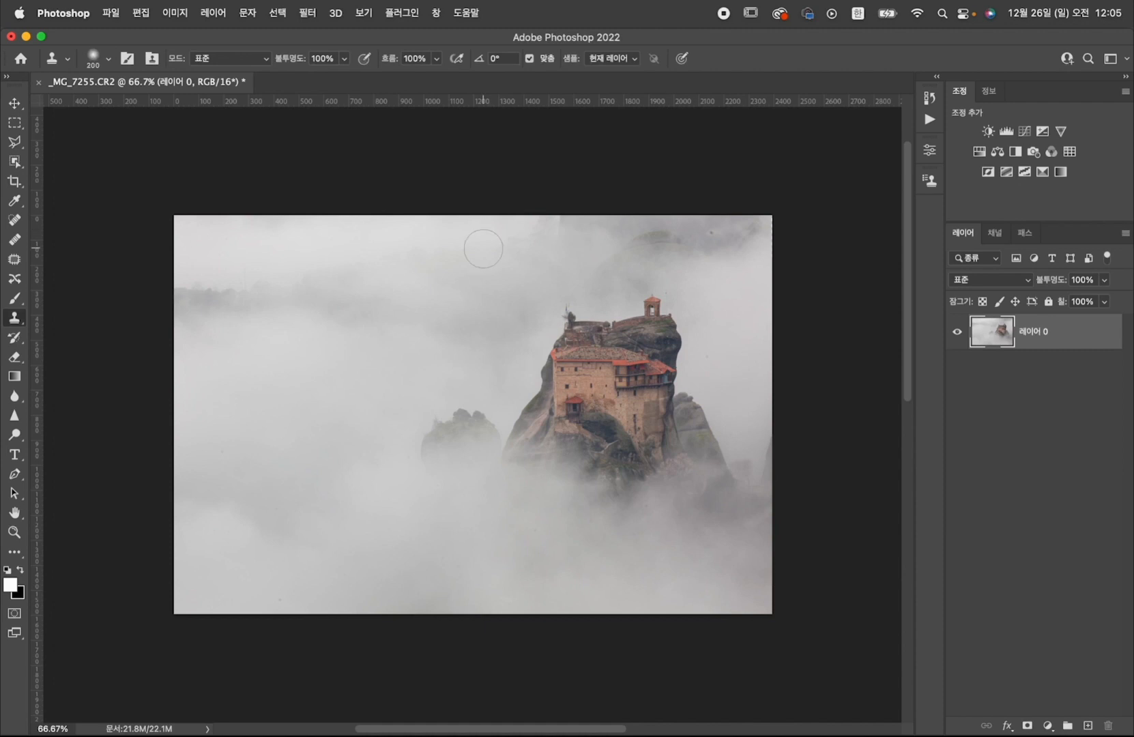
left_click(483, 253, "alt")
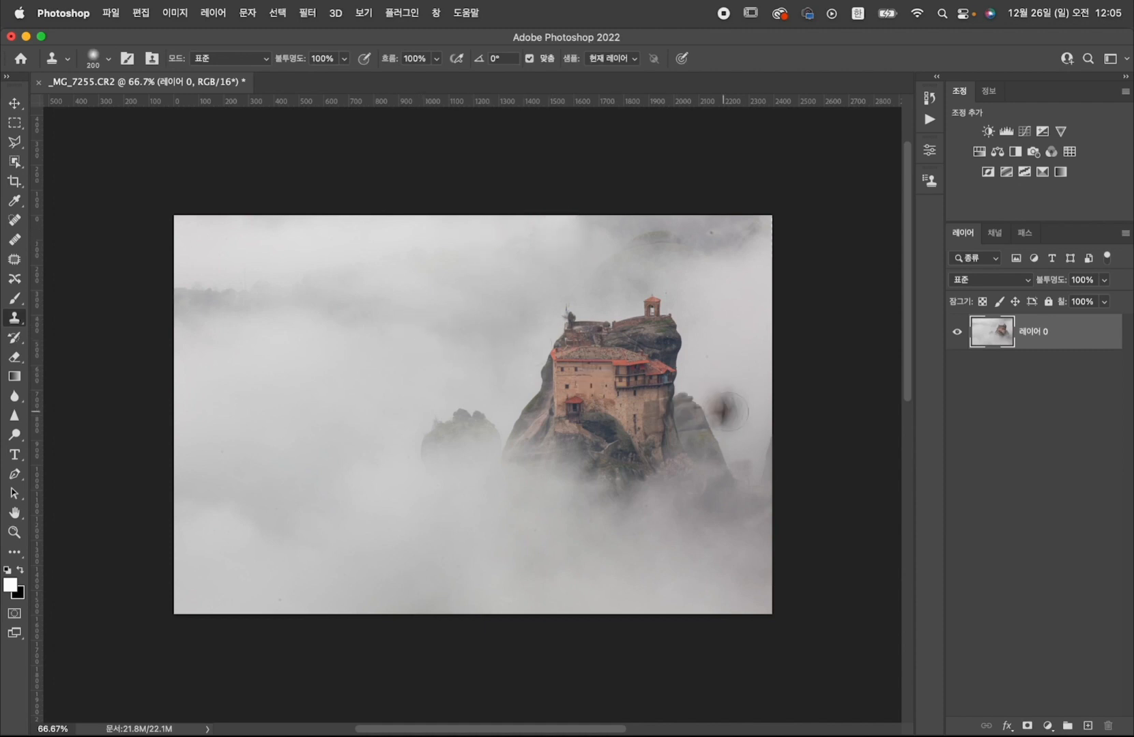
key("bracketright")
key("bracketright")
key("bracketright")
key("bracketright")
left_click_drag(719, 289, 683, 253)
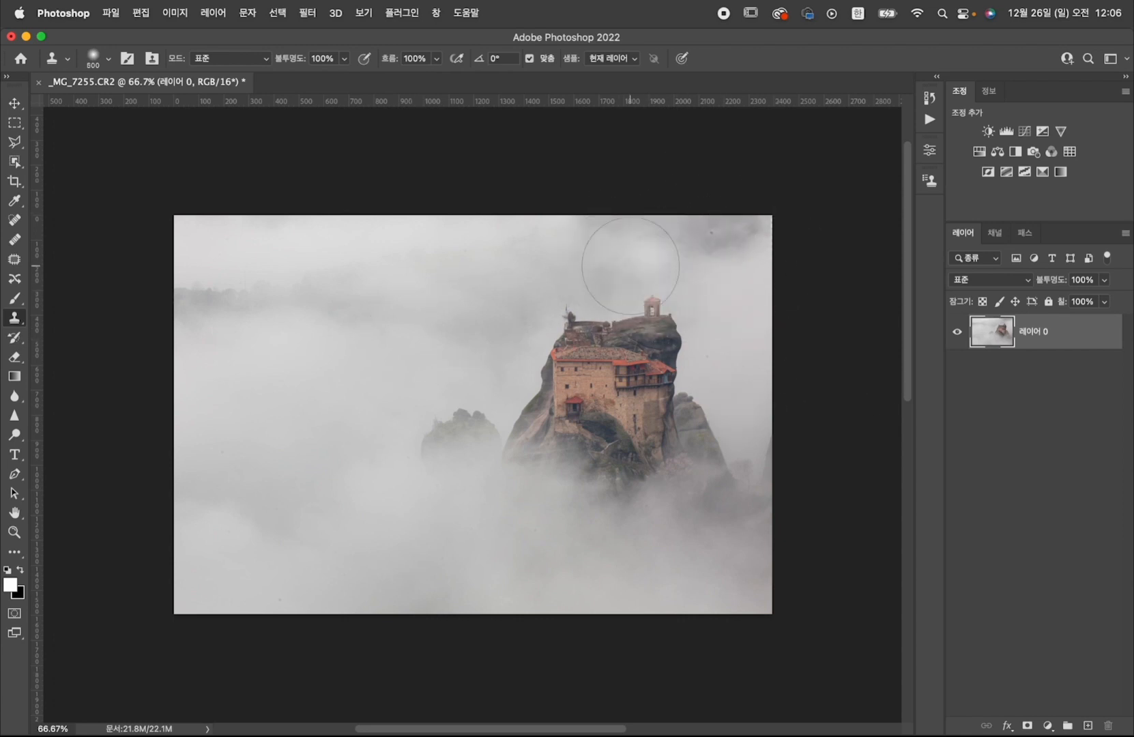
left_click(391, 310, "alt")
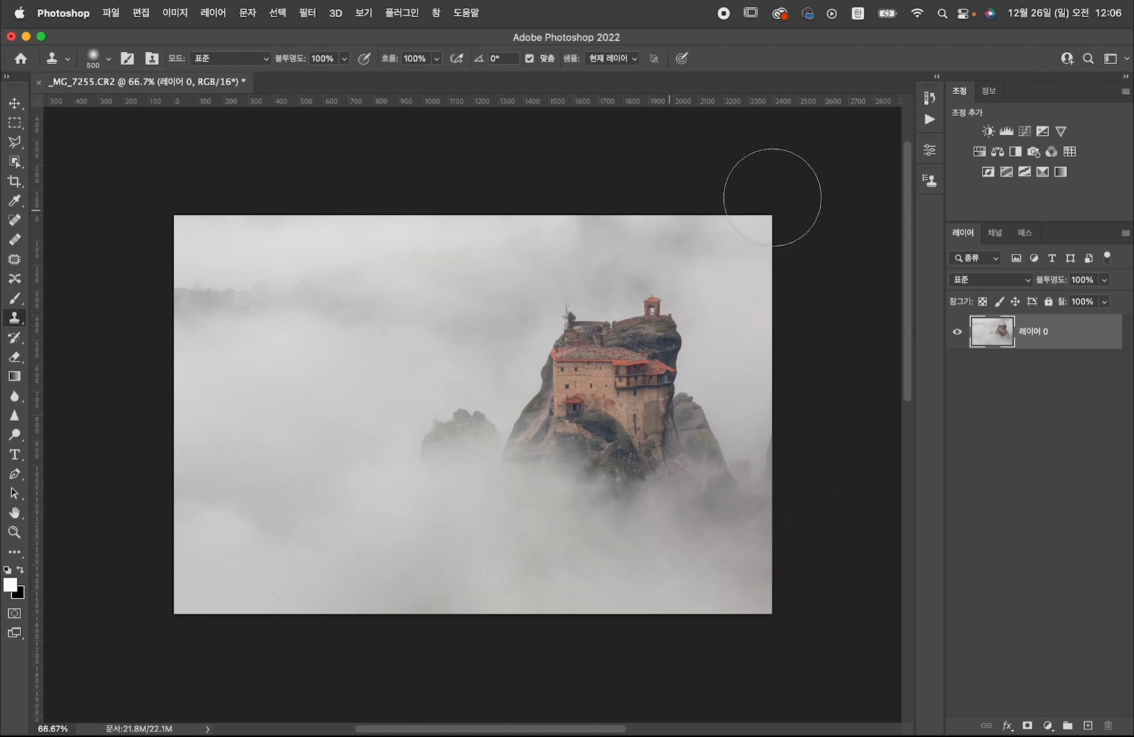
key("v")
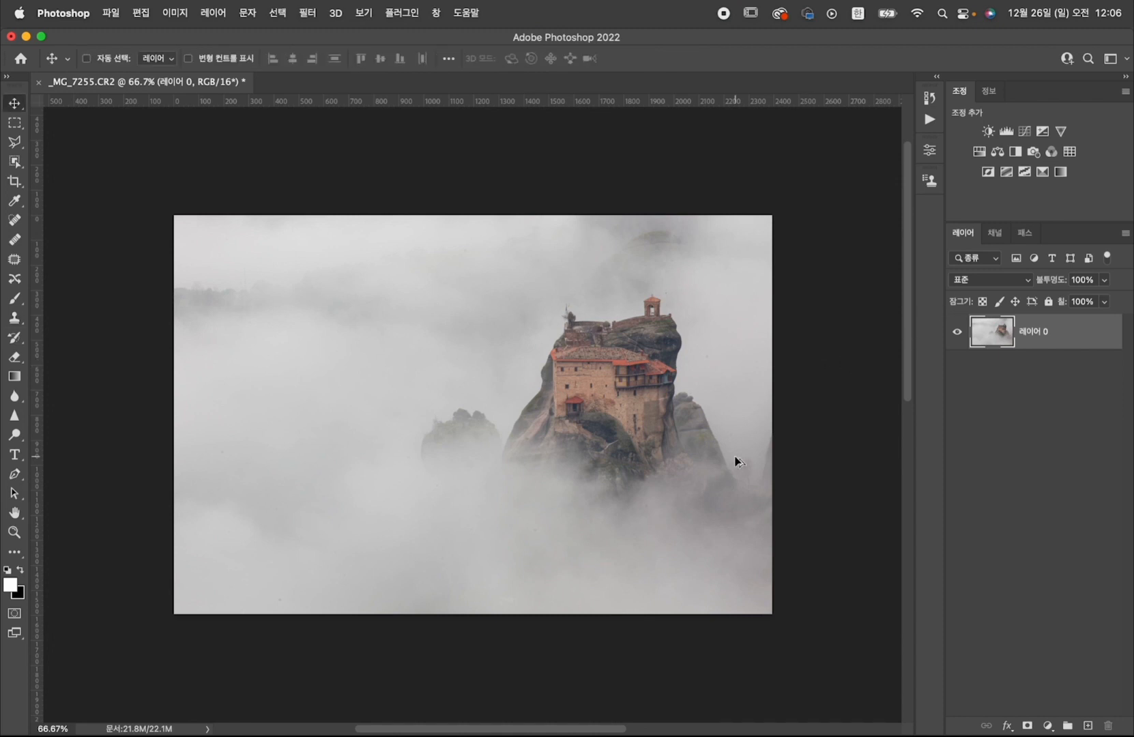
Heal the sensor dust spots in the fog beside and below the small rock with a 25 px Spot Healing Brush.
key("super+1")
scroll(394, 522, "up", 2)
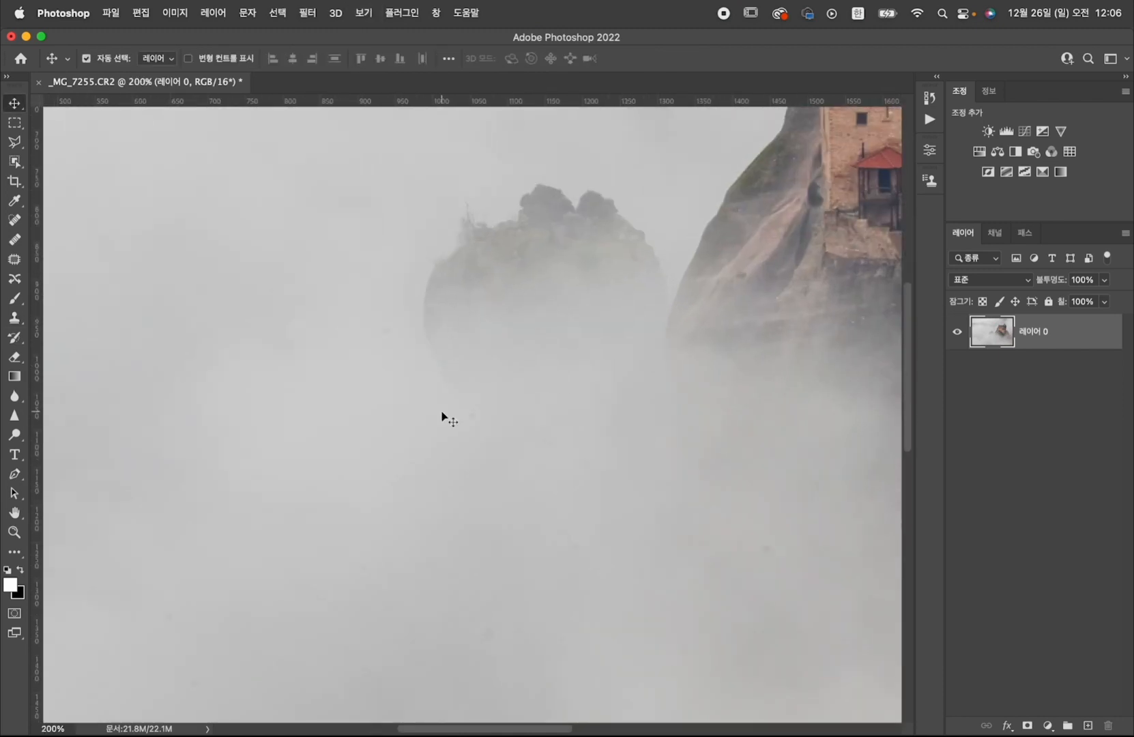
left_click_drag(406, 406, 361, 473)
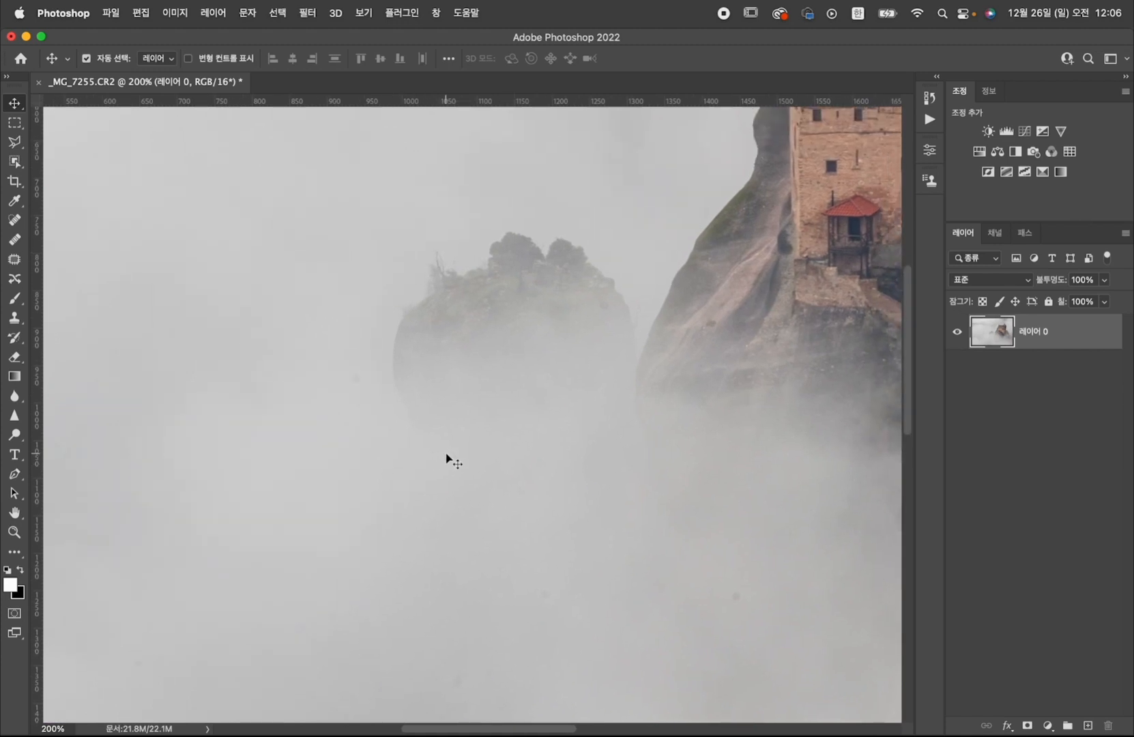
key("j")
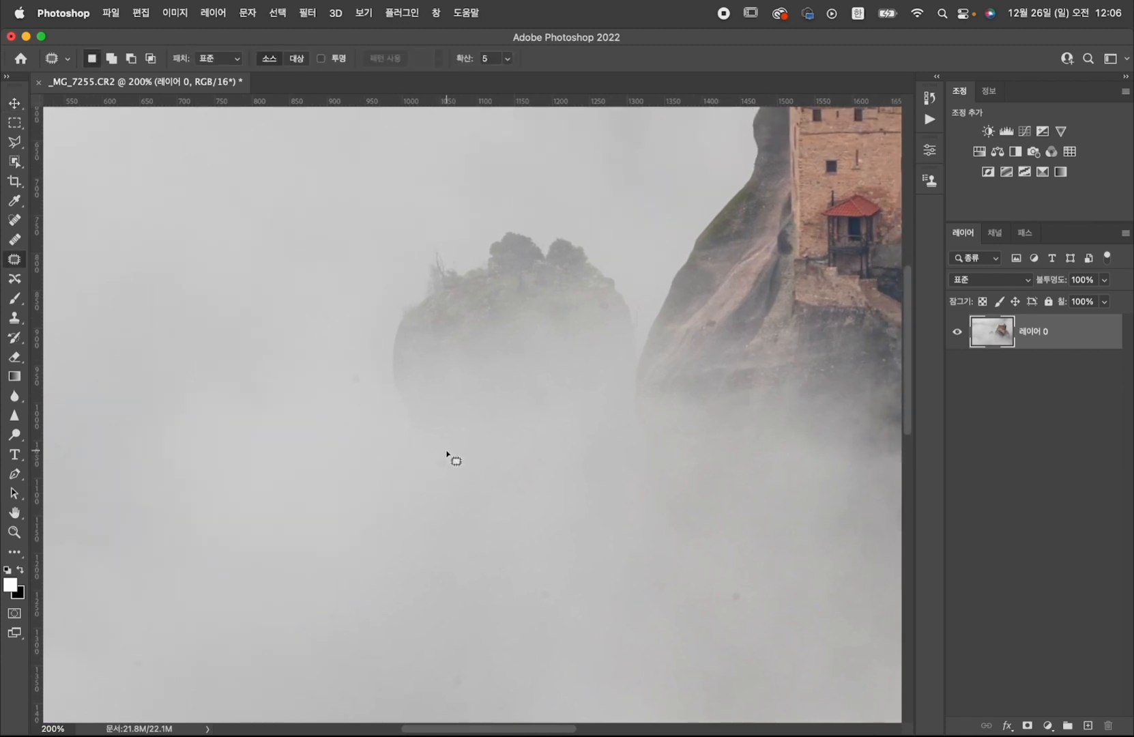
left_click_drag(457, 463, 417, 470)
left_click(396, 487)
left_click(15, 219)
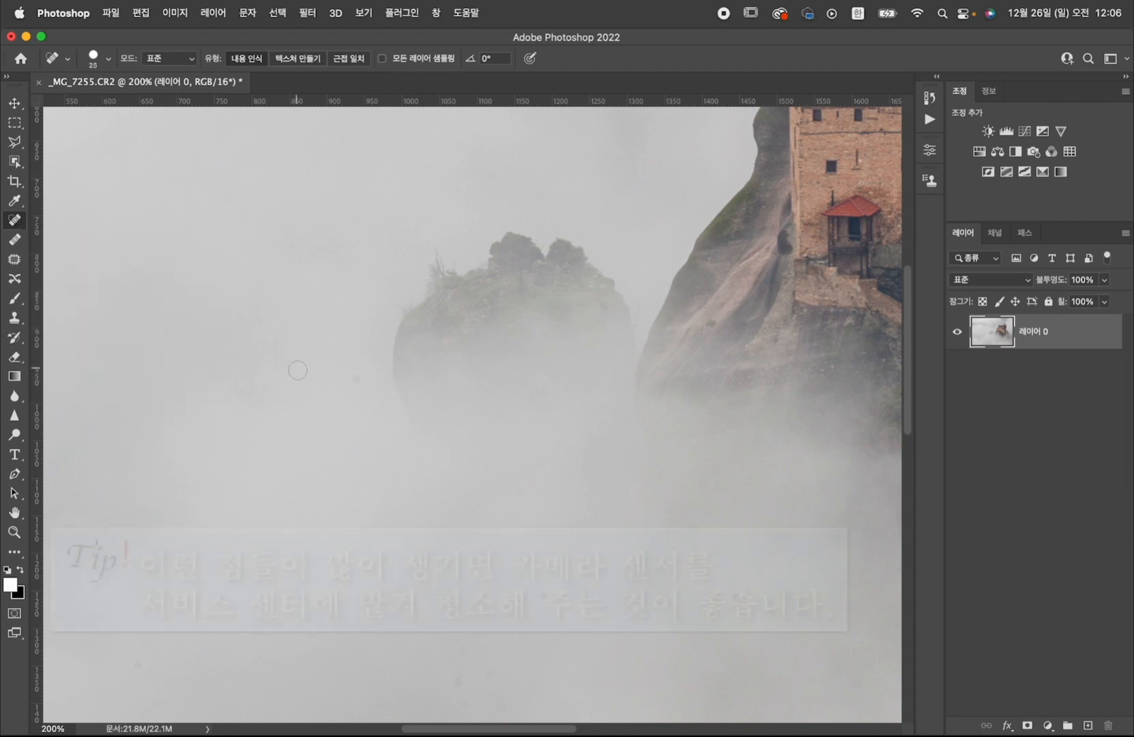
left_click(357, 378)
left_click_drag(273, 448, 306, 321)
left_click_drag(641, 489, 501, 424)
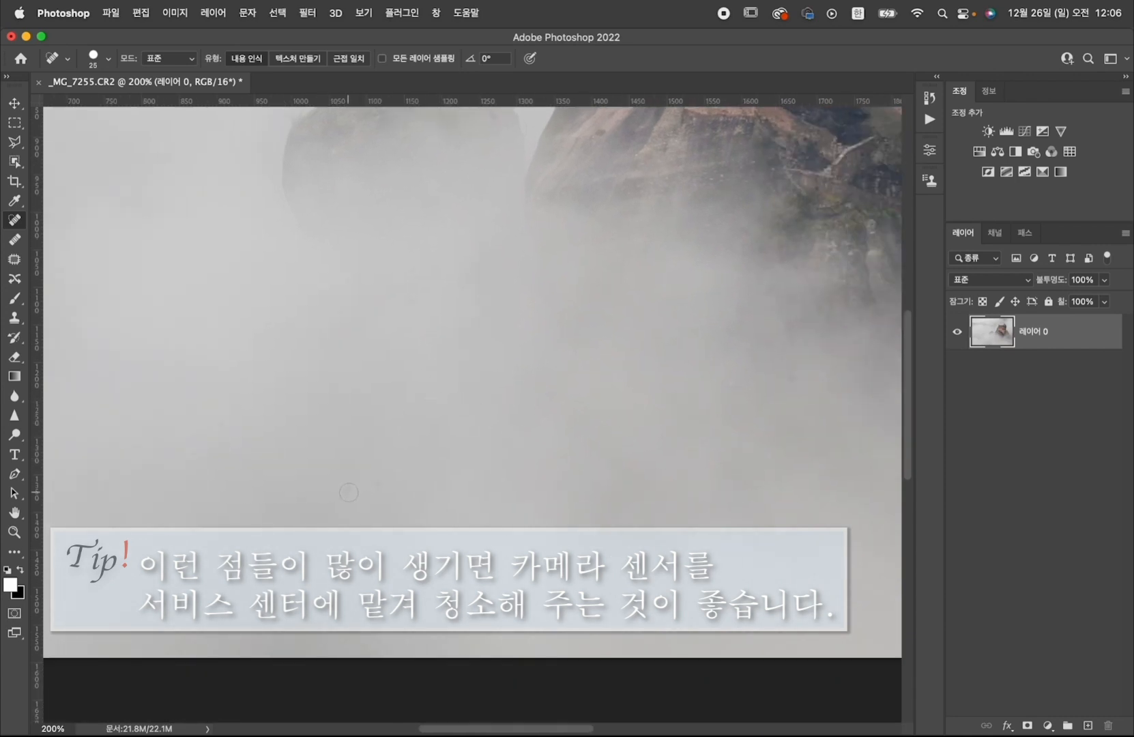
left_click(375, 483)
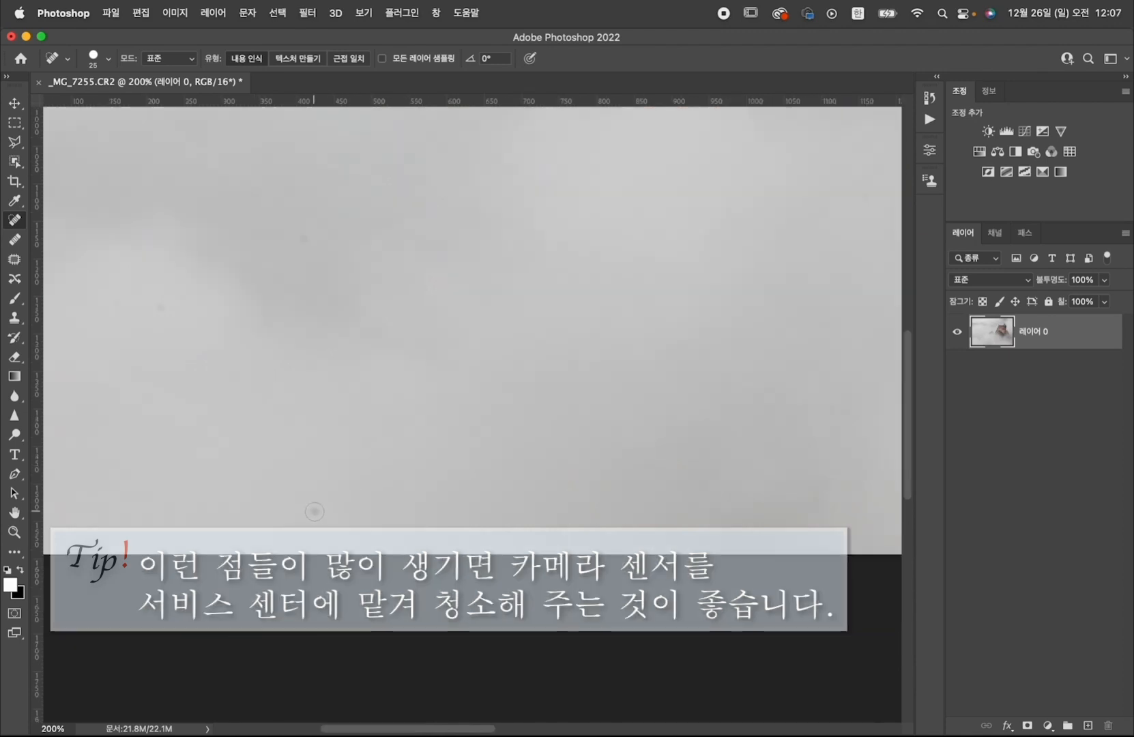
Heal the dust spots in the open fog along the photo's lower-left and left side with the Spot Healing Brush.
left_click(315, 511)
left_click_drag(286, 450, 442, 511)
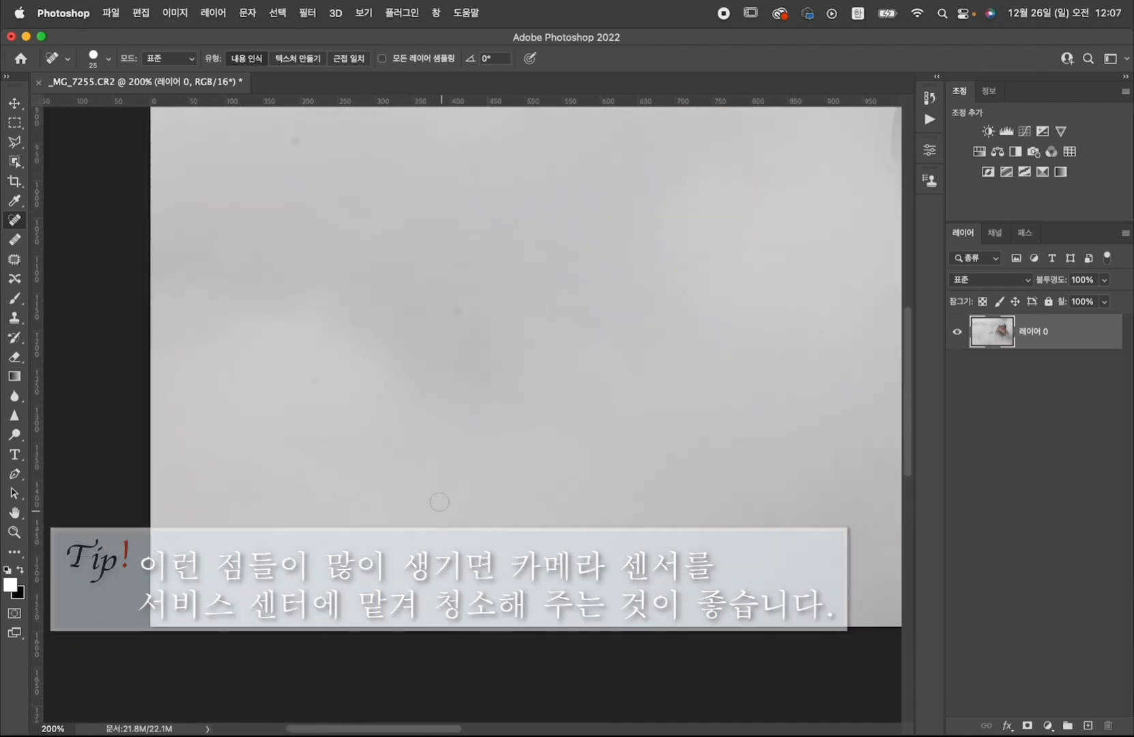
left_click_drag(348, 334, 404, 455)
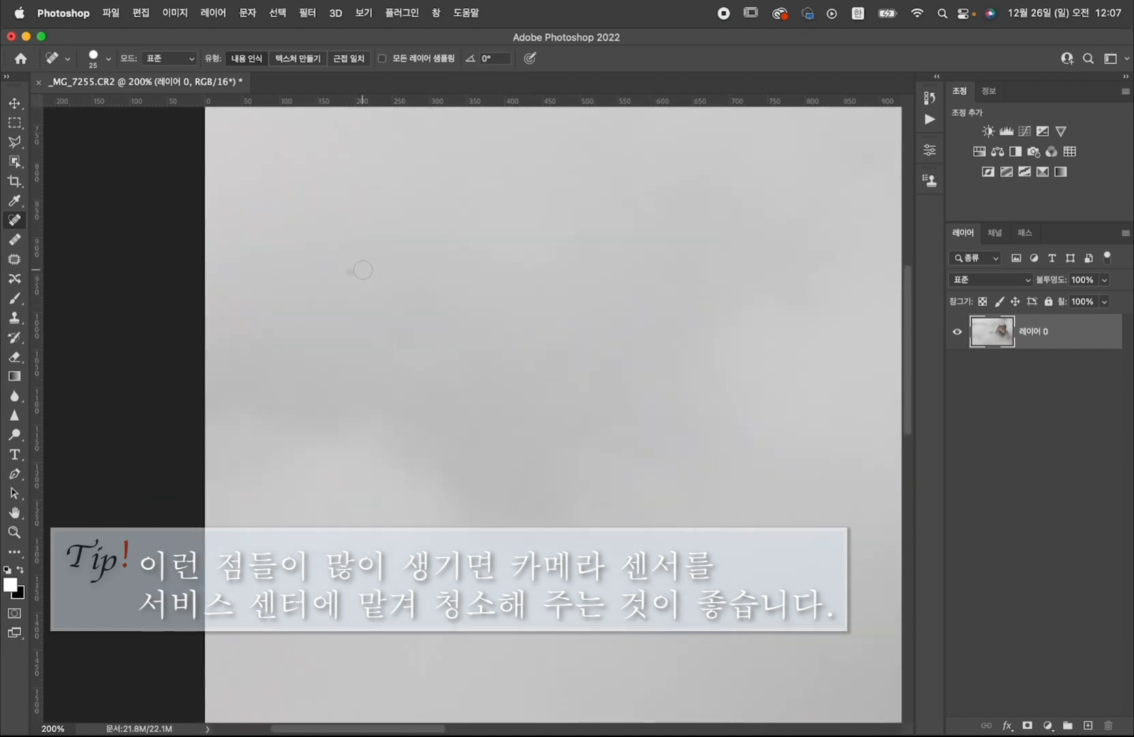
left_click_drag(597, 303, 405, 514)
left_click_drag(415, 380, 516, 534)
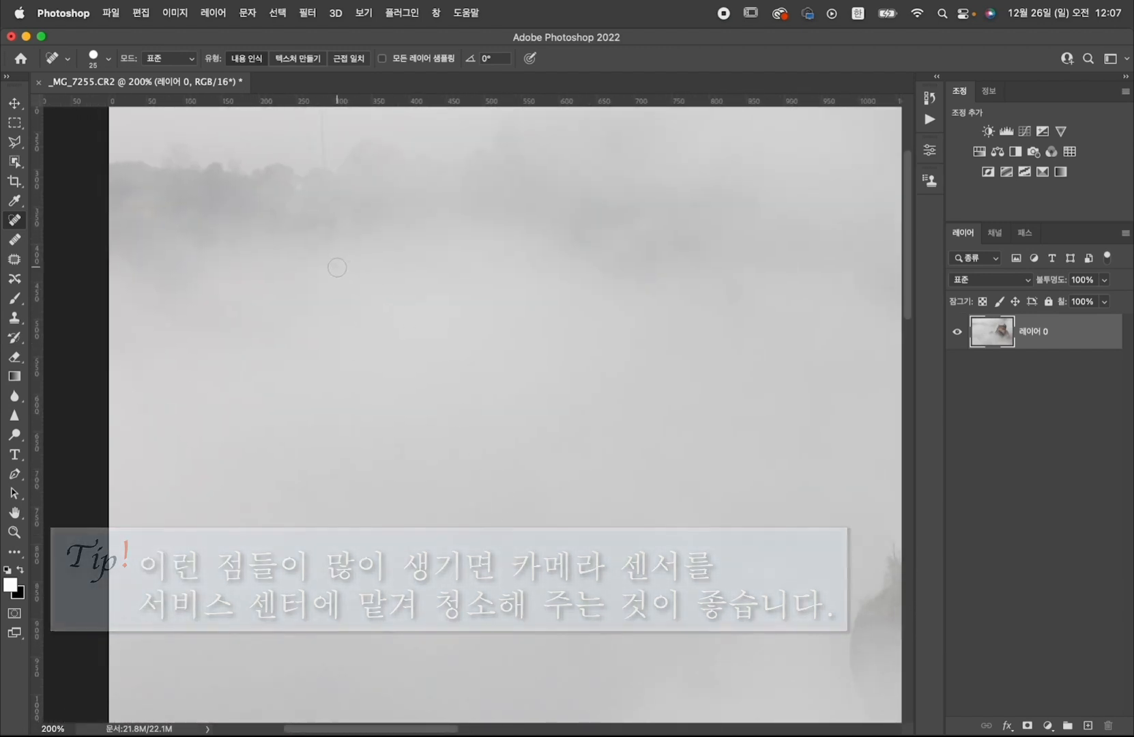
Check the fog around the monastery for remaining dust and heal the spots beside and below its rock.
left_click_drag(671, 465, 413, 421)
left_click_drag(645, 409, 441, 423)
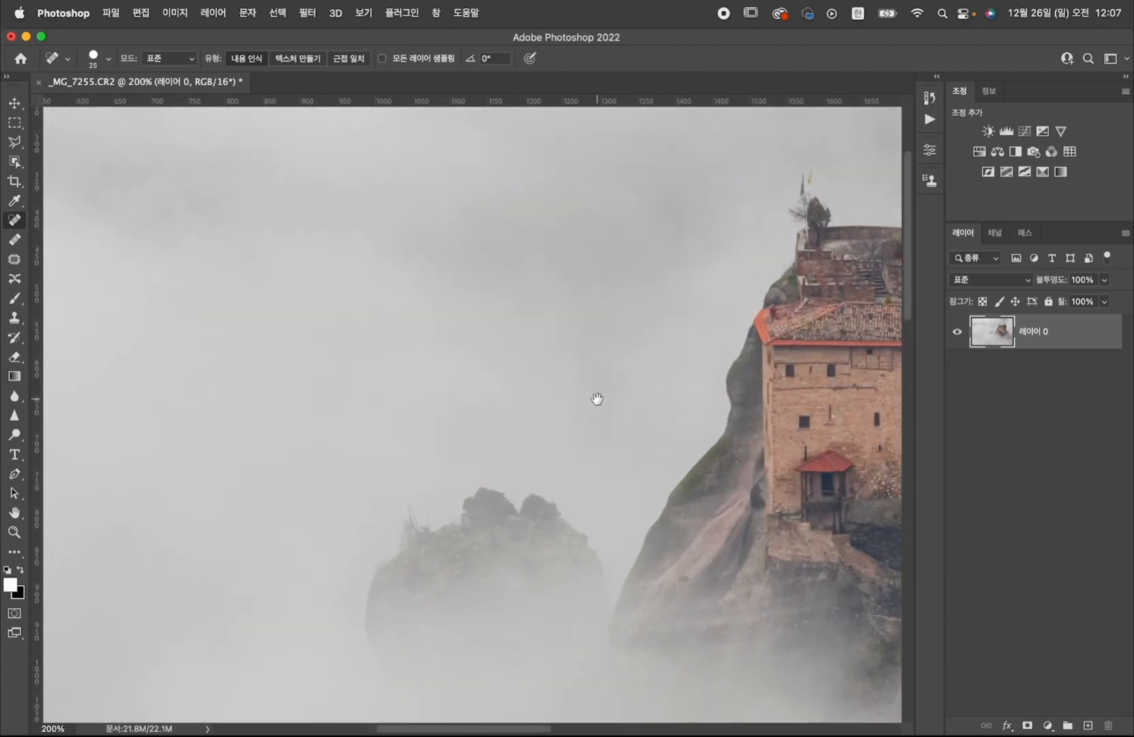
left_click_drag(597, 398, 471, 458)
left_click_drag(535, 376, 363, 333)
left_click_drag(671, 501, 455, 525)
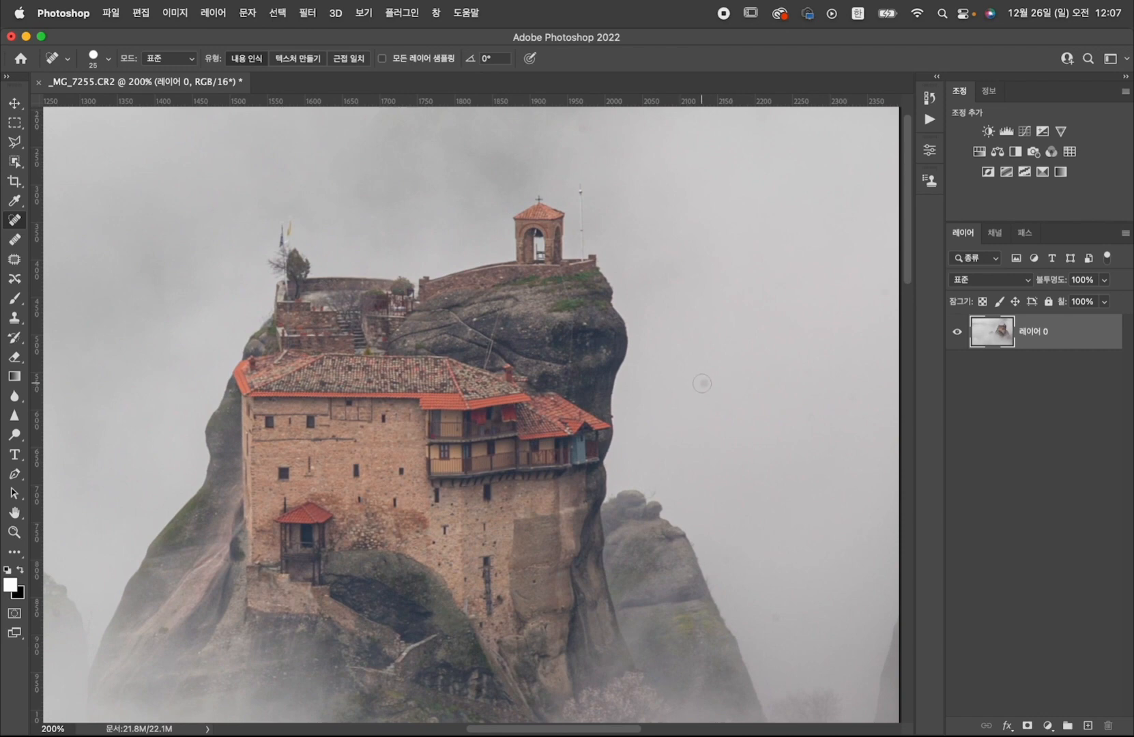
left_click_drag(702, 384, 574, 408)
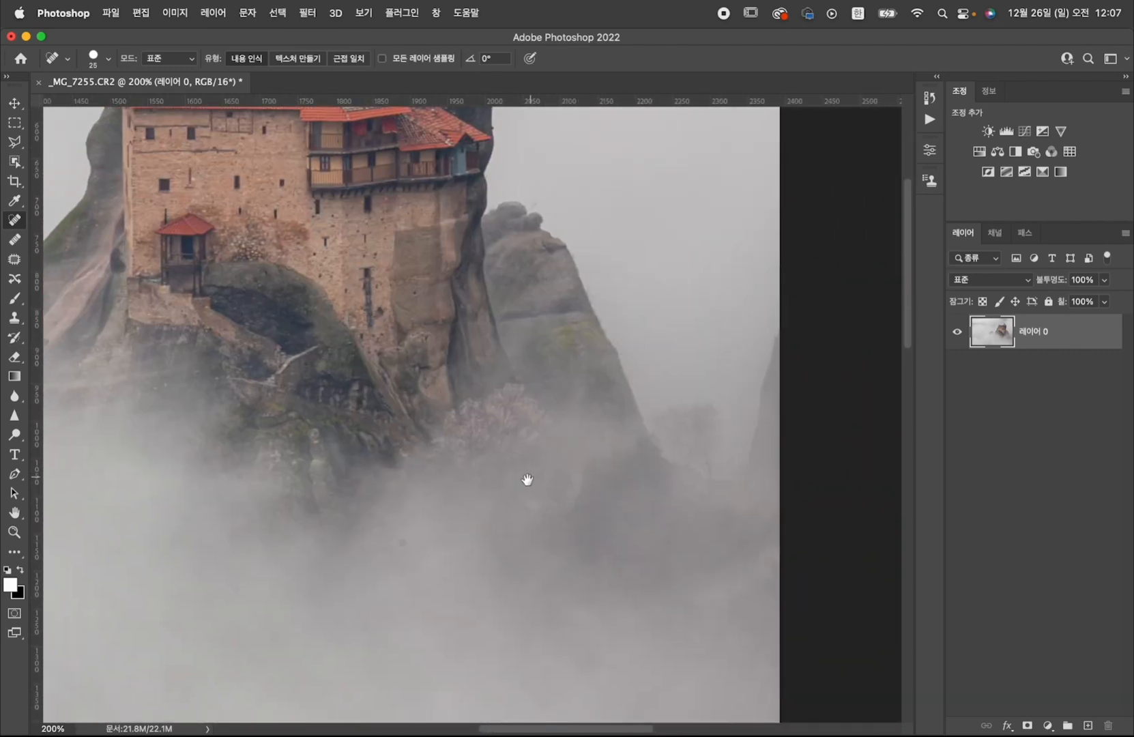
left_click_drag(534, 473, 578, 392)
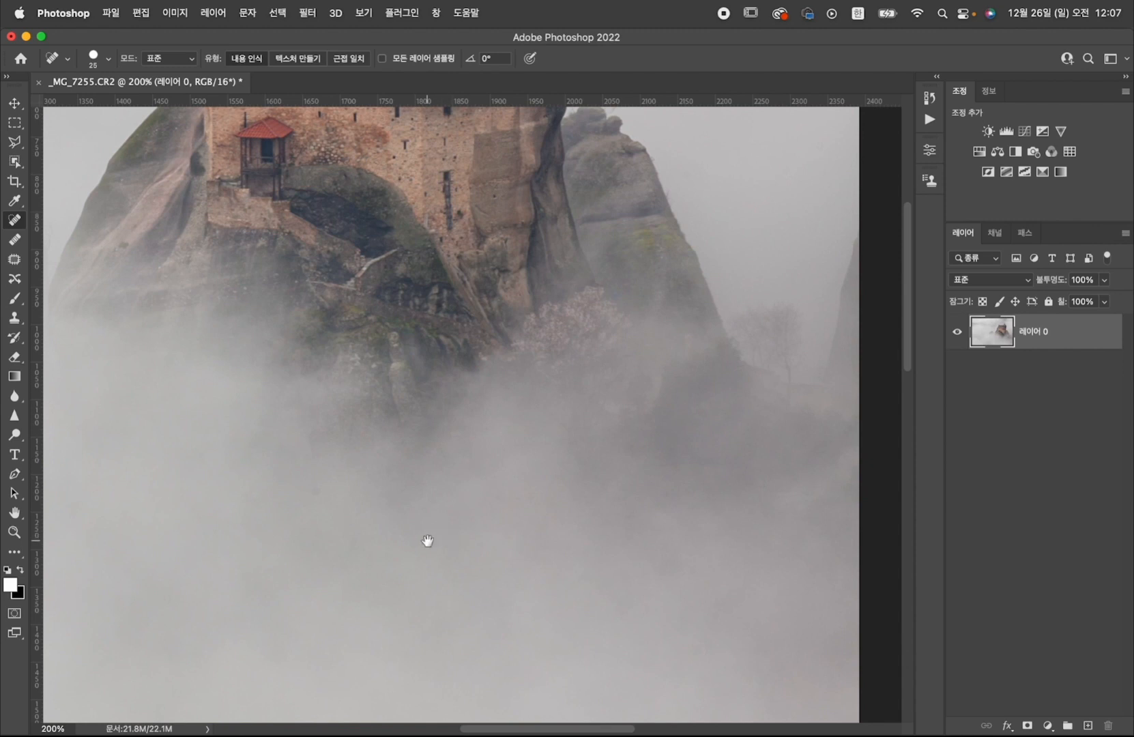
left_click_drag(428, 539, 759, 411)
left_click_drag(471, 443, 589, 417)
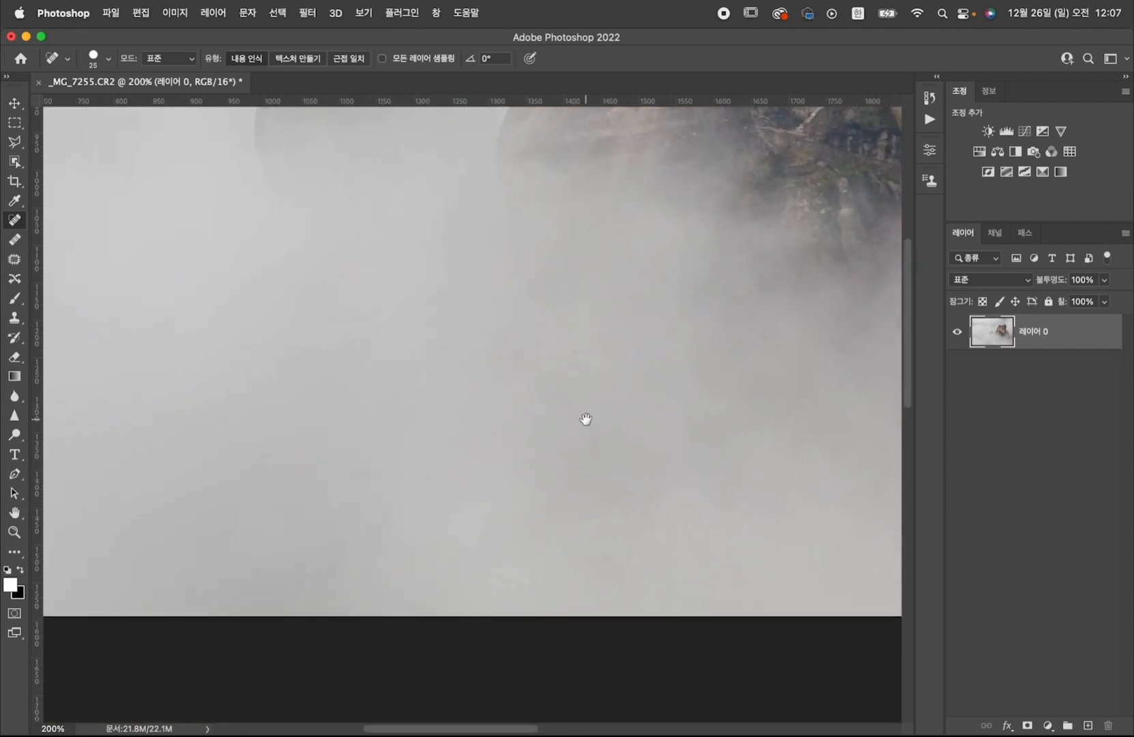
Clone sampled fog over the uneven patch near the photo's lower edge with a 250 px Clone Stamp brush.
key("s")
key("bracketleft")
key("bracketleft")
key("bracketleft")
key("bracketleft")
key("bracketleft")
key("bracketleft")
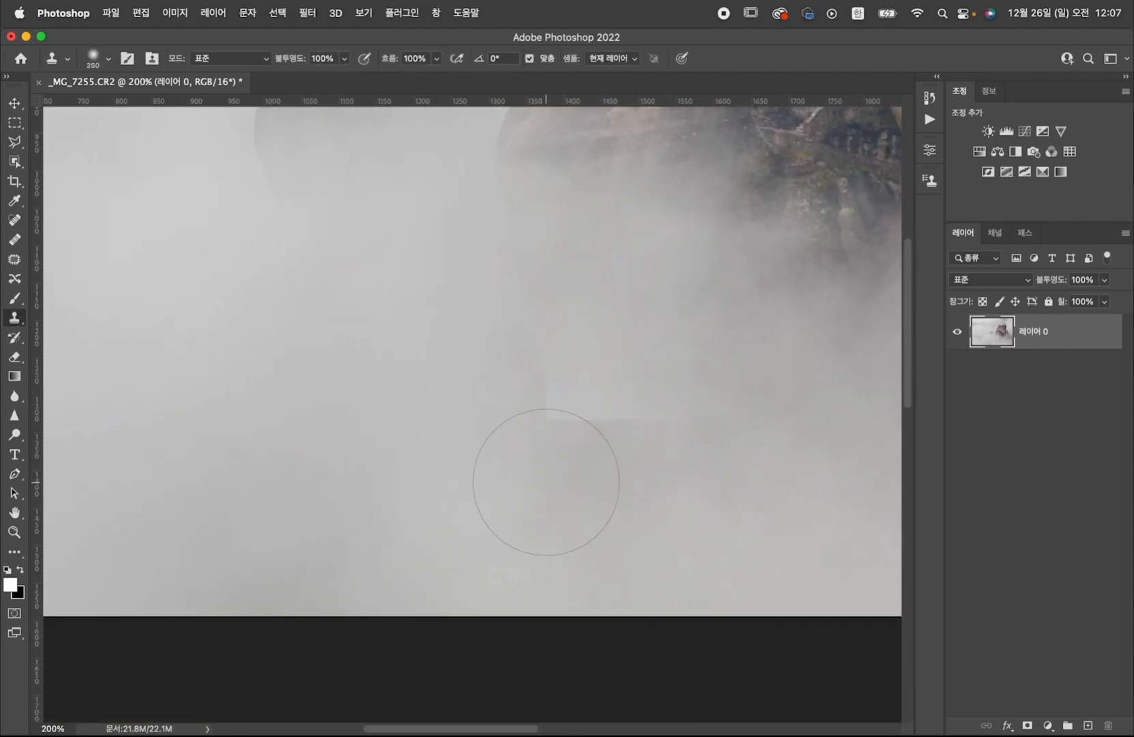
left_click(543, 448, "alt")
mouse_move(534, 557)
left_mouse_down()
mouse_move(484, 579)
mouse_move(538, 587)
left_mouse_up()
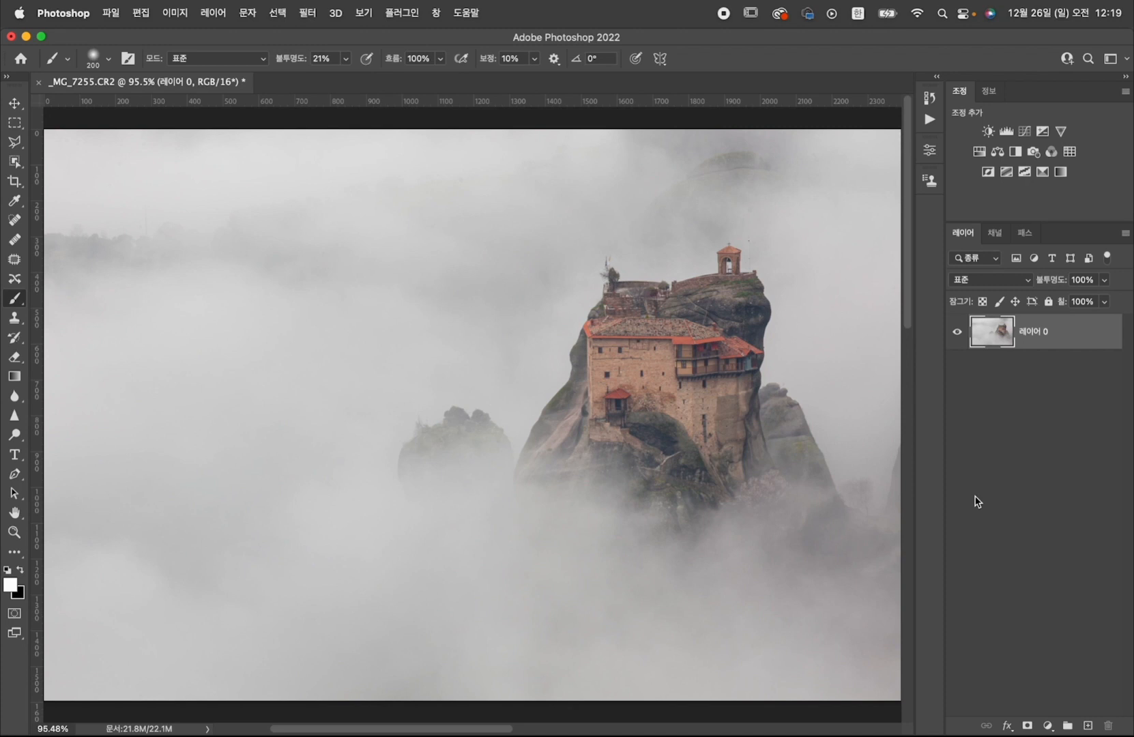
Select a rectangle around the monastery and the top of its rock, and duplicate the photo layer.
key("m")
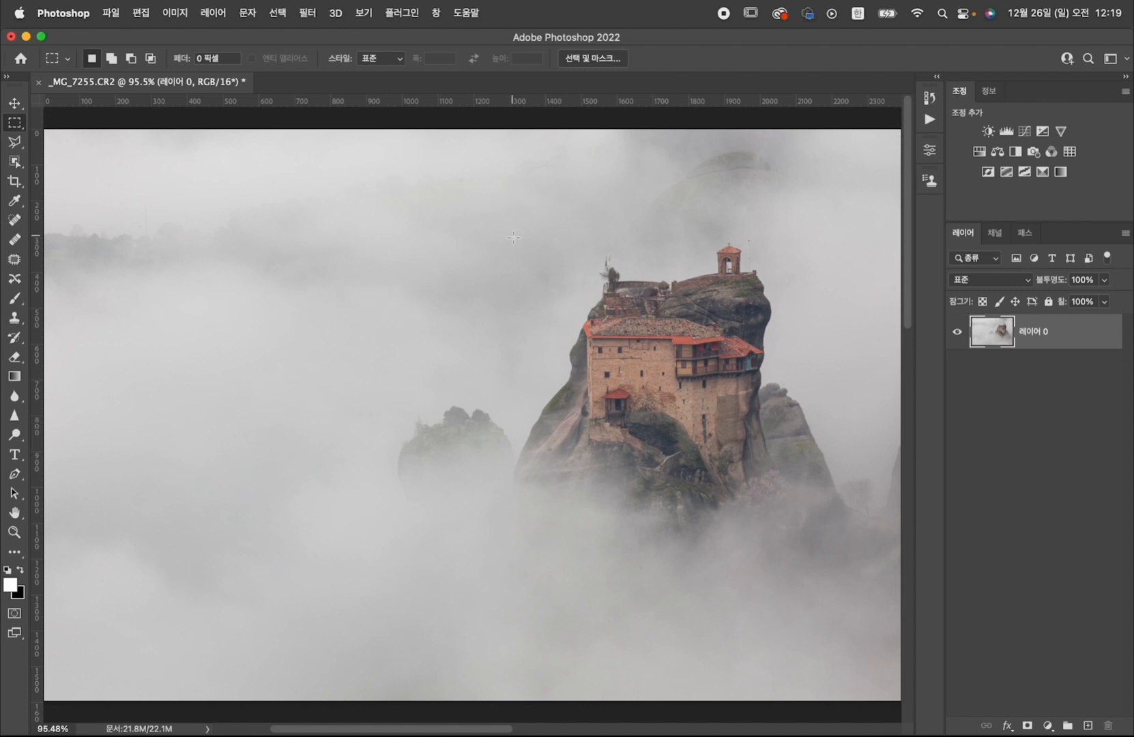
left_click_drag(515, 236, 830, 471)
left_click_drag(1077, 338, 1088, 725)
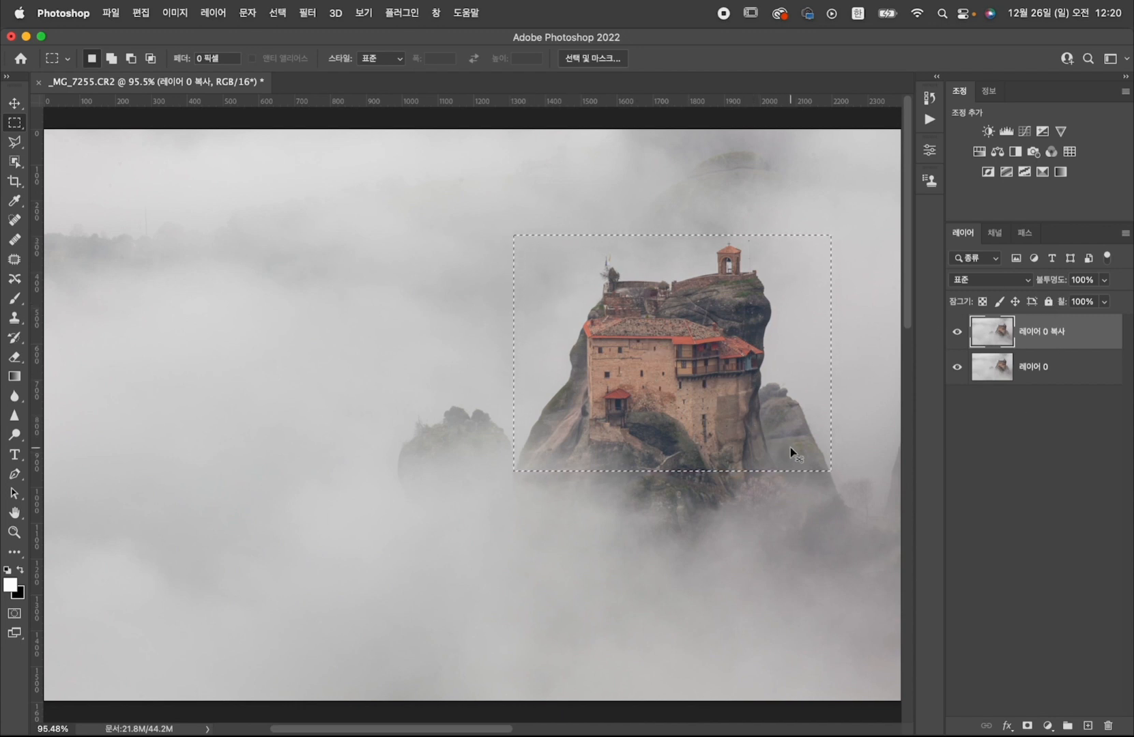
Stretch the selected monastery area upward to a height of 105.49% on the duplicate layer, apply the transform and deselect.
key("super+t")
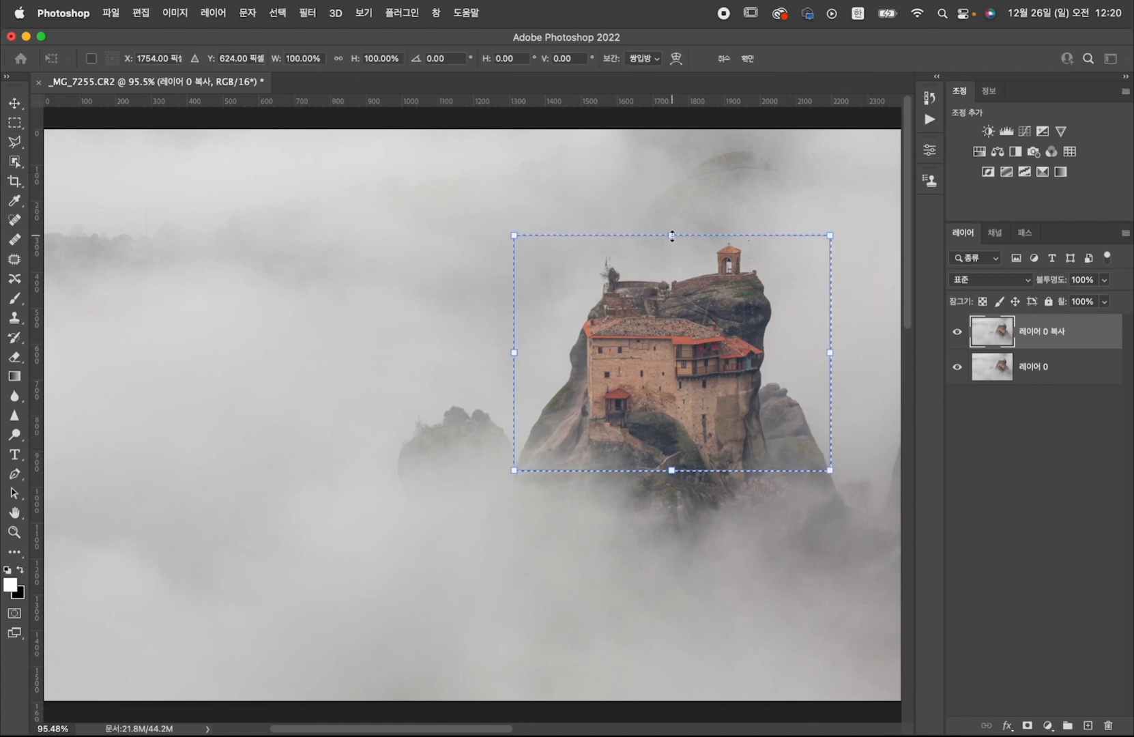
left_click_drag(672, 236, 673, 223)
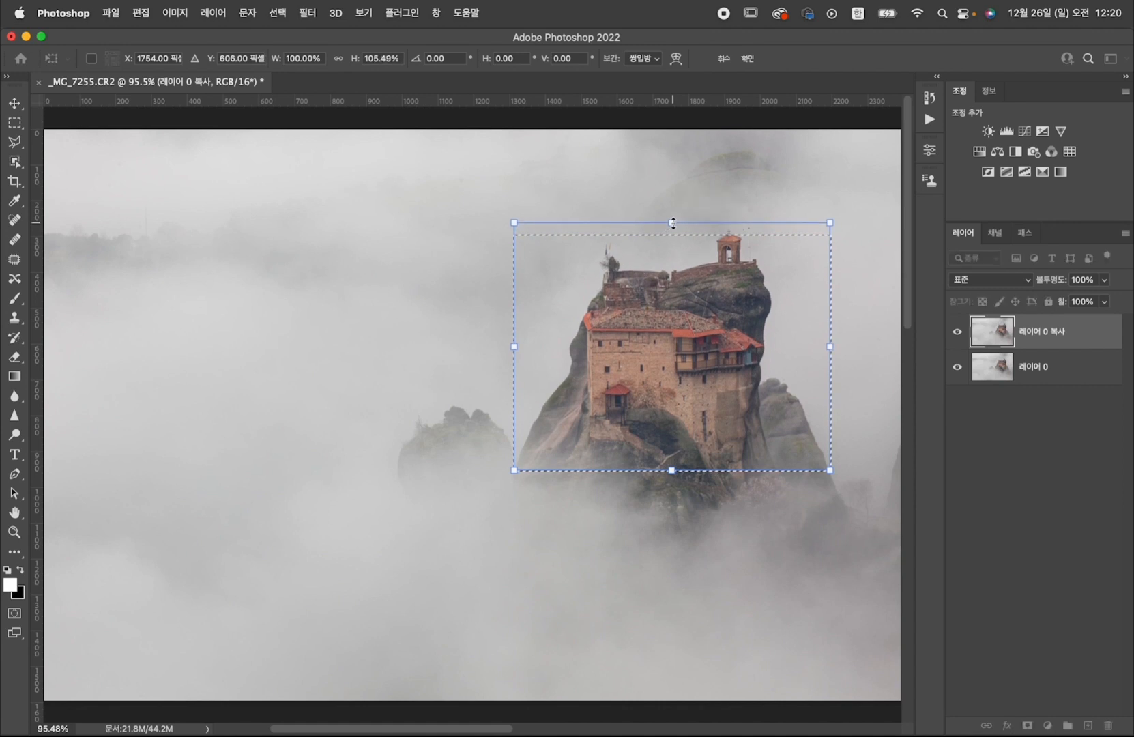
key("Return")
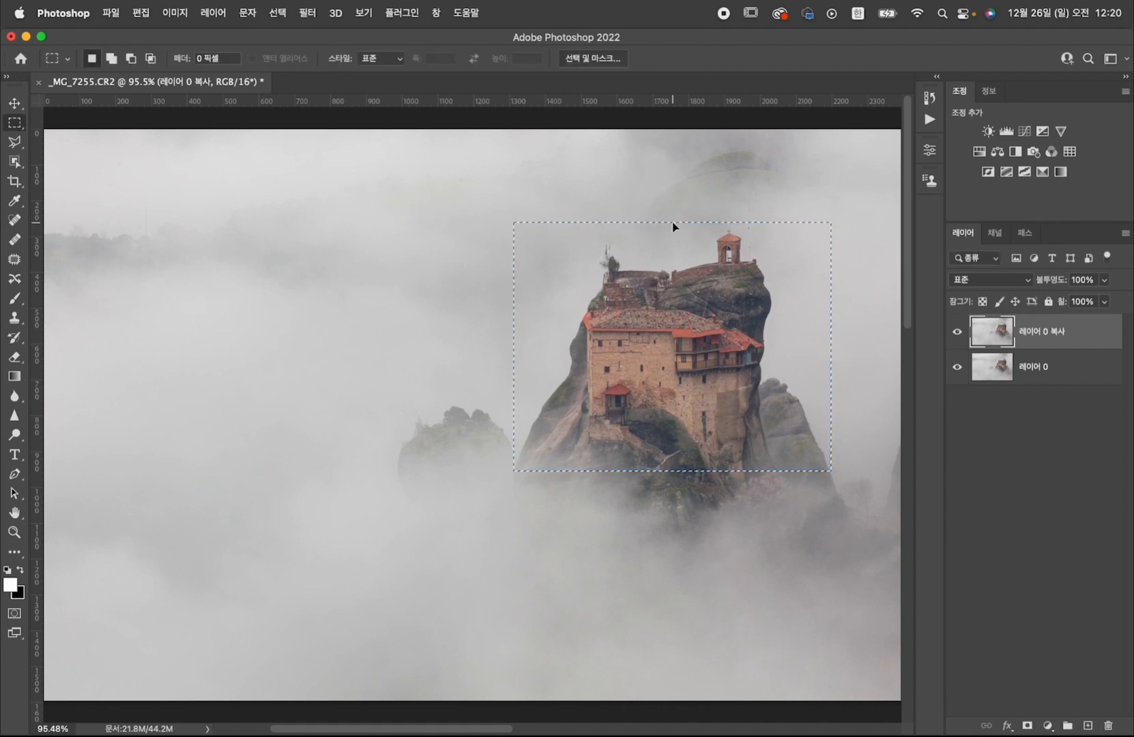
key("super+d")
Add a layer mask to the stretched copy and paint black at 21% opacity over the fog around the monastery's top and sides.
left_click(1026, 725)
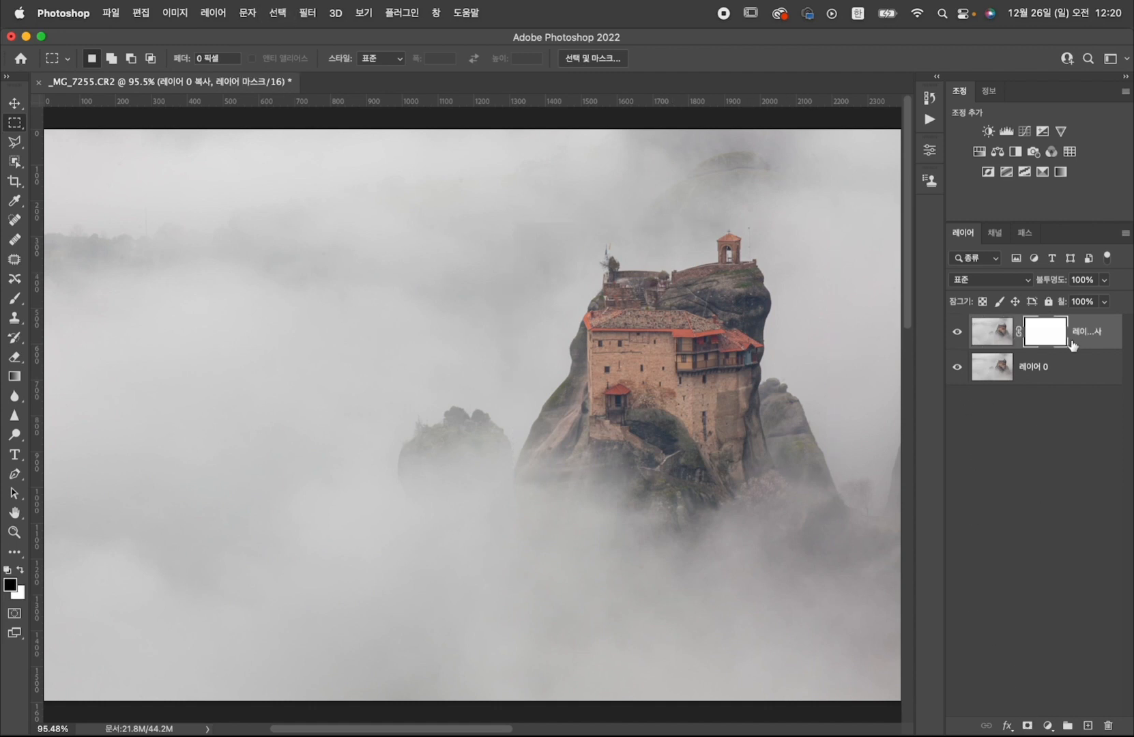
key("b")
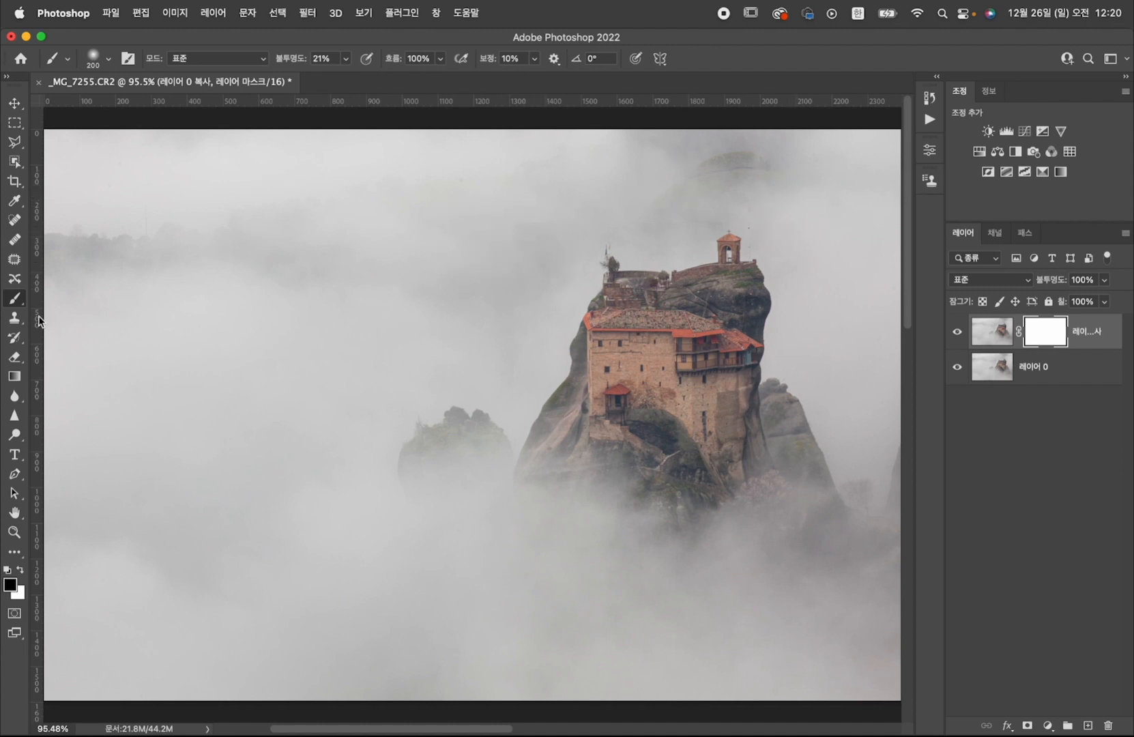
key("bracketright")
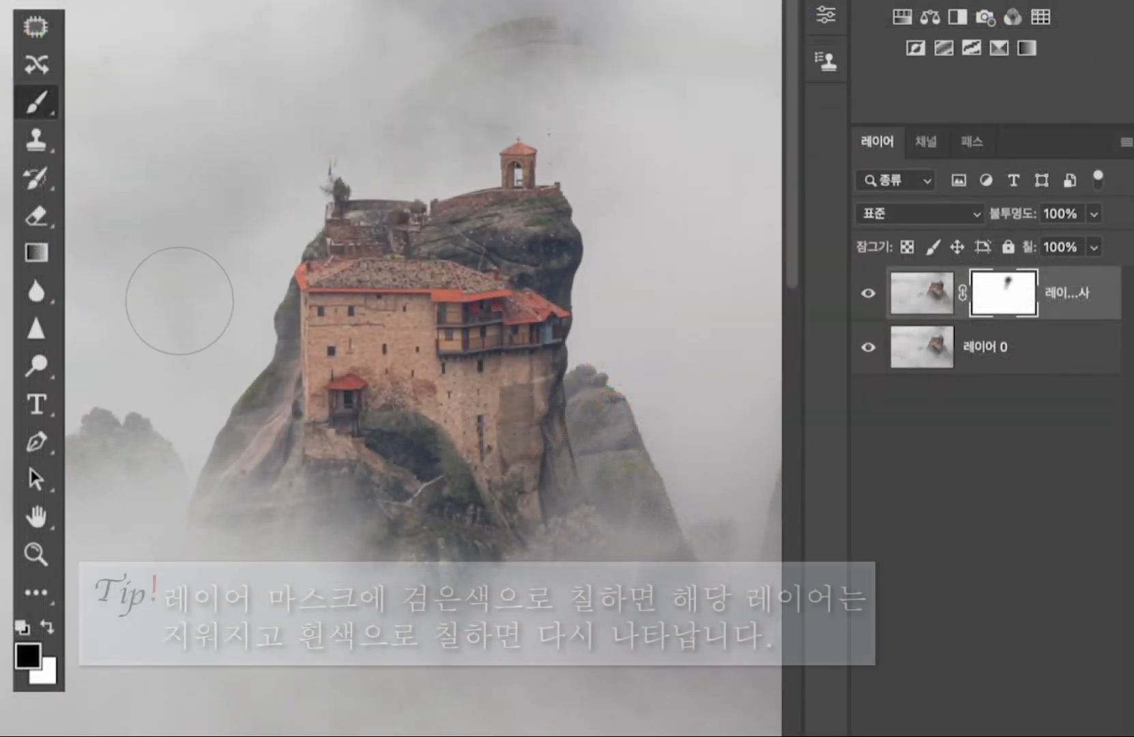
mouse_move(230, 116)
left_mouse_down()
mouse_move(360, 96)
mouse_move(412, 130)
mouse_move(387, 131)
mouse_move(417, 138)
mouse_move(407, 127)
mouse_move(416, 136)
mouse_move(407, 140)
mouse_move(397, 140)
mouse_move(442, 101)
mouse_move(412, 119)
mouse_move(406, 103)
mouse_move(407, 140)
mouse_move(363, 96)
mouse_move(426, 126)
left_mouse_up()
mouse_move(617, 90)
left_mouse_down()
mouse_move(626, 299)
mouse_move(633, 313)
mouse_move(629, 168)
mouse_move(647, 265)
mouse_move(643, 244)
mouse_move(634, 295)
mouse_move(657, 235)
mouse_move(648, 208)
mouse_move(669, 286)
mouse_move(609, 147)
mouse_move(655, 286)
mouse_move(661, 278)
mouse_move(642, 324)
mouse_move(658, 359)
left_mouse_up()
key("v")
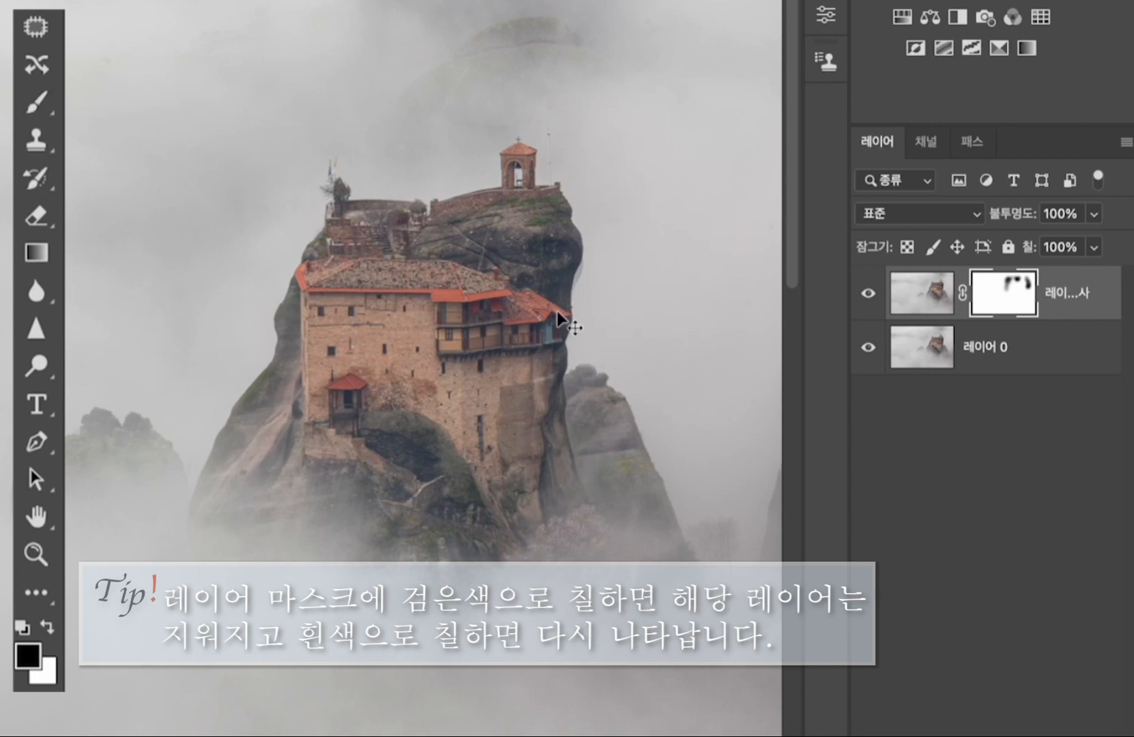
key("b")
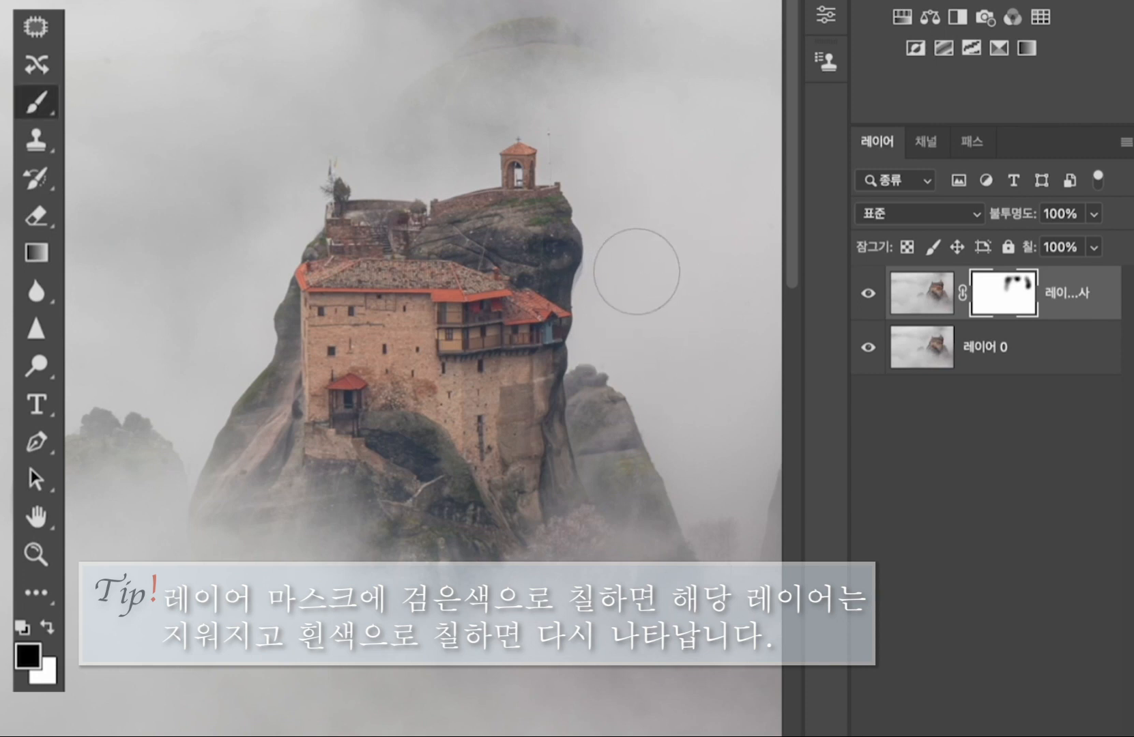
key("x")
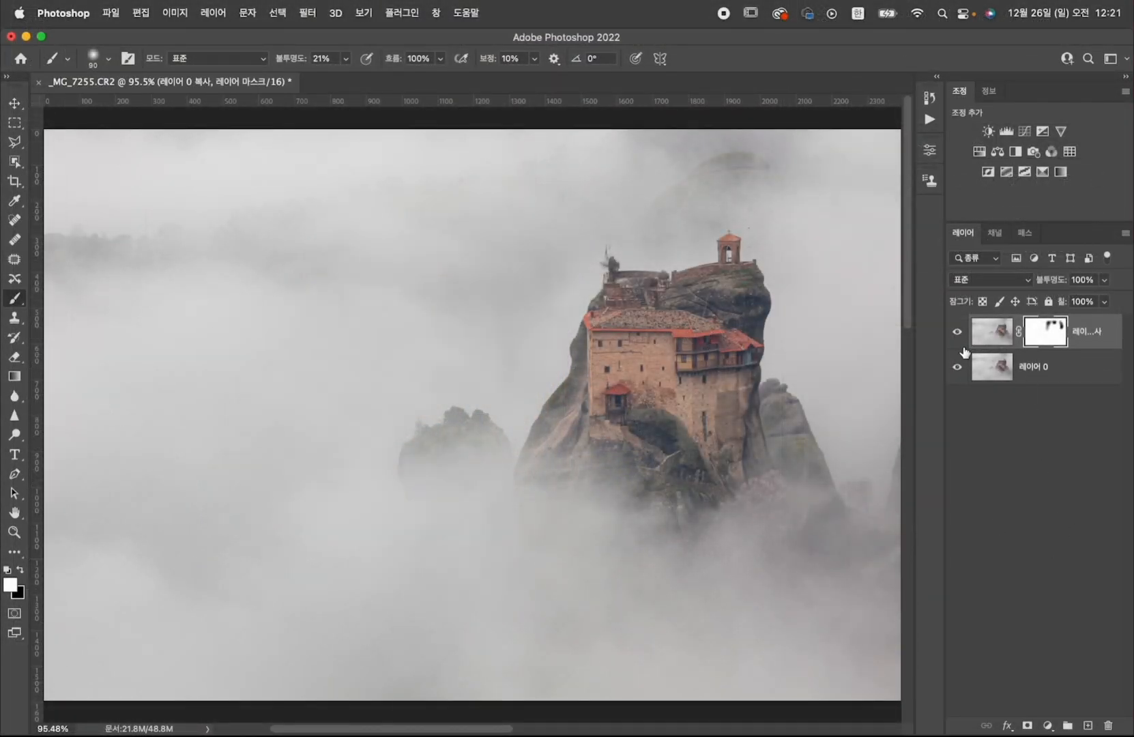
Touch up the mask beside the monastery with a 175 px white brush after a before/after comparison, and merge the visible layers.
left_click(960, 337)
left_click(960, 336)
left_click(960, 336)
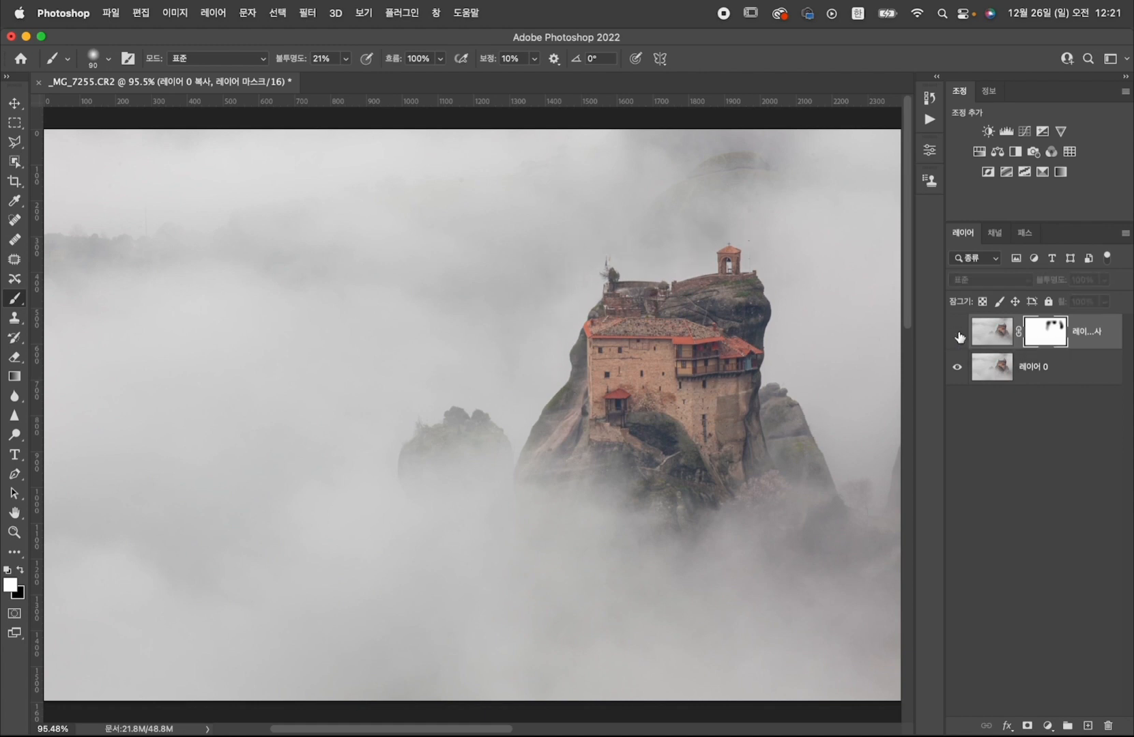
left_click(959, 336)
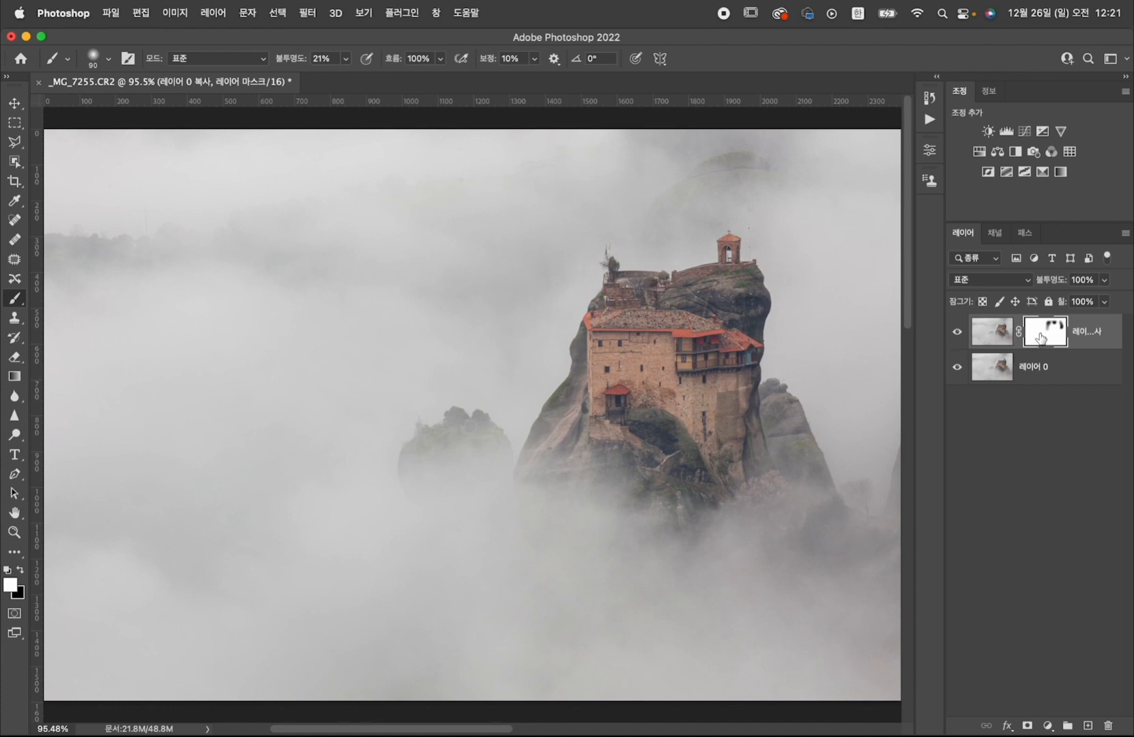
key("bracketright")
key("bracketright")
mouse_move(538, 305)
left_mouse_down()
mouse_move(557, 275)
mouse_move(552, 298)
left_mouse_up()
key("super+shift+e")
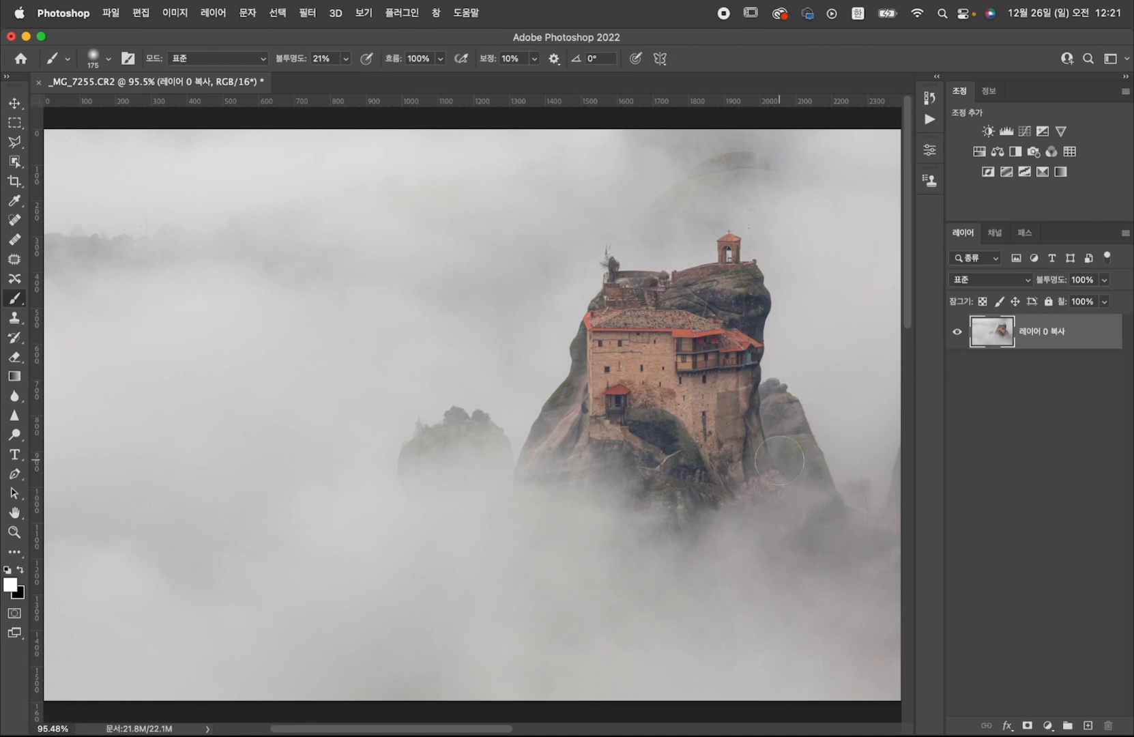
Push the monastery rock's upper-right edge into shape in Liquify, starting with a 200 px Forward Warp brush, and apply the filter.
key("super+shift+a")
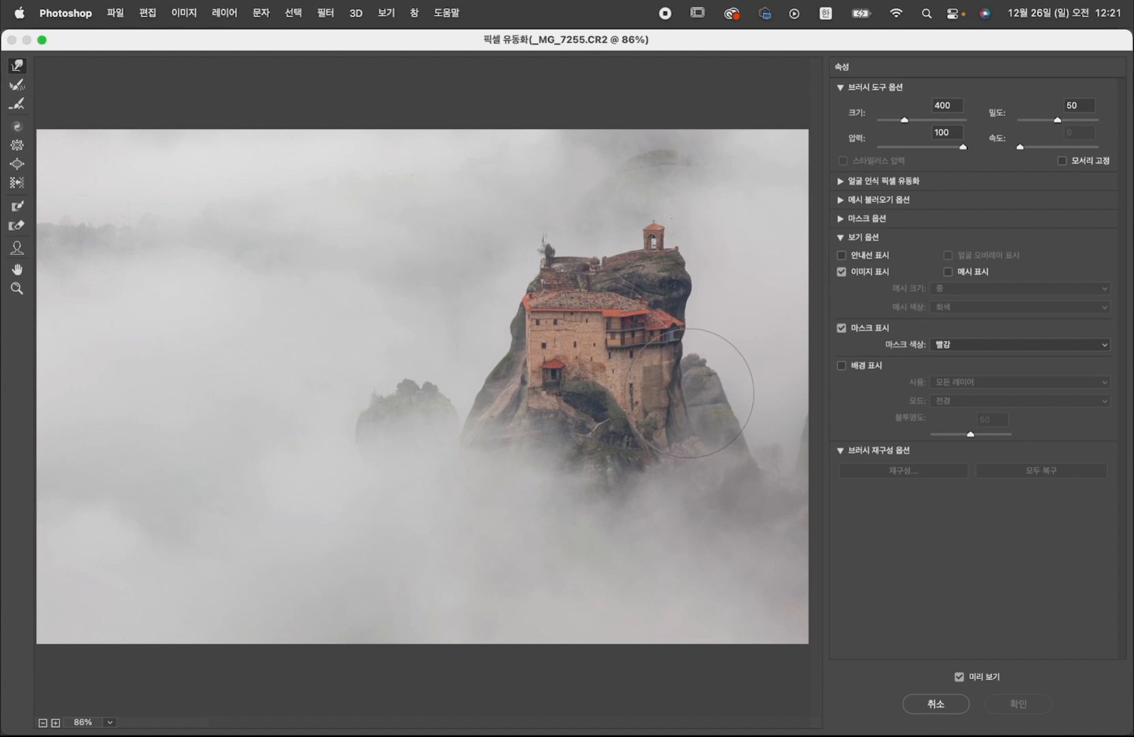
key("bracketleft")
key("bracketleft")
left_click_drag(691, 254, 709, 279)
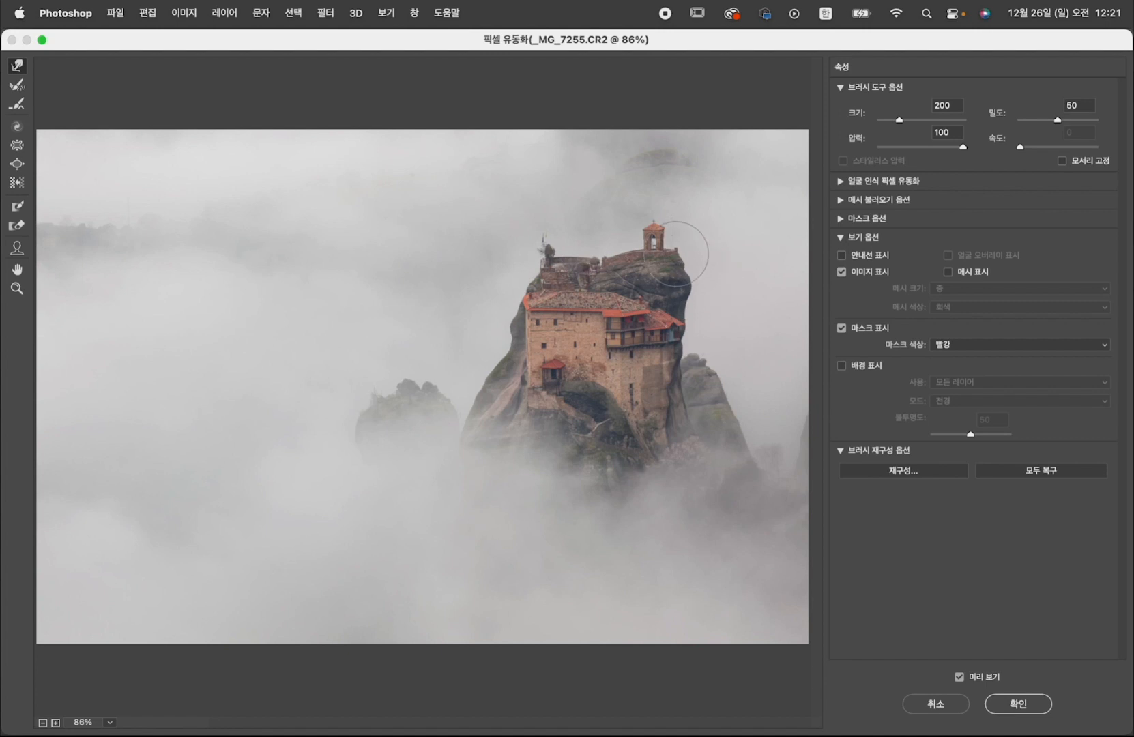
key("bracketright")
key("bracketright")
key("bracketright")
key("bracketleft")
key("bracketleft")
key("bracketright")
left_click(1035, 703)
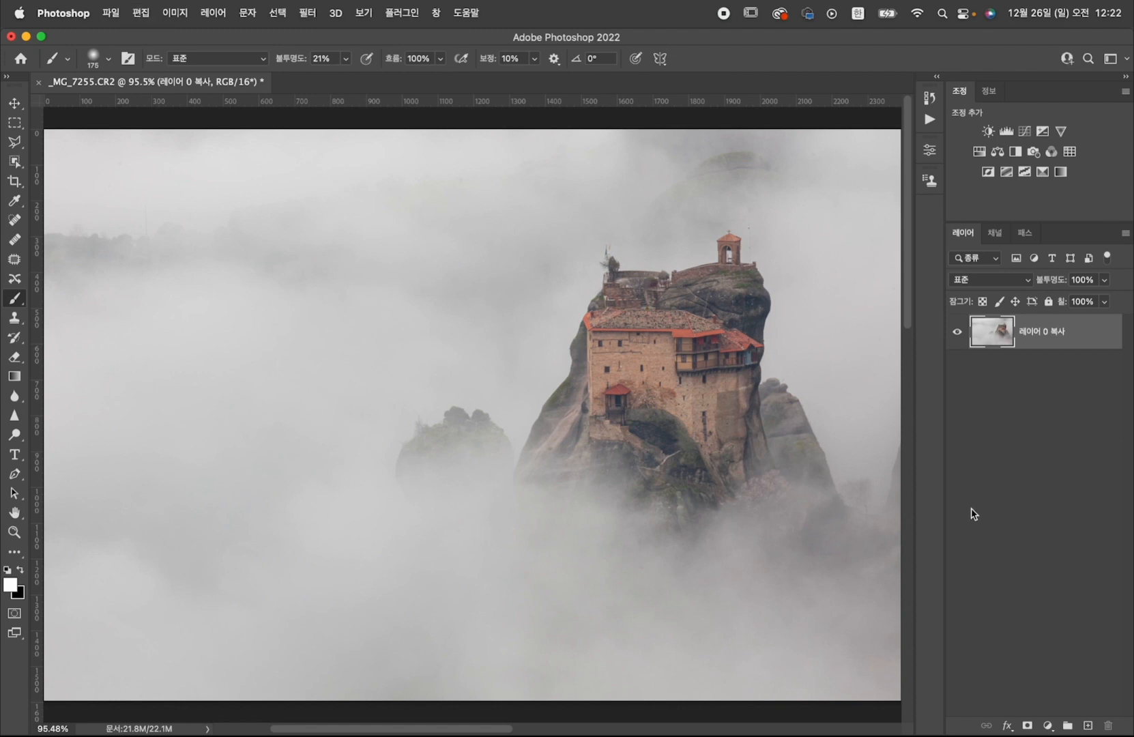
Clone the intact balcony railing over the distorted outer end of the monastery's wooden balcony with a 100 px Clone Stamp.
key("z")
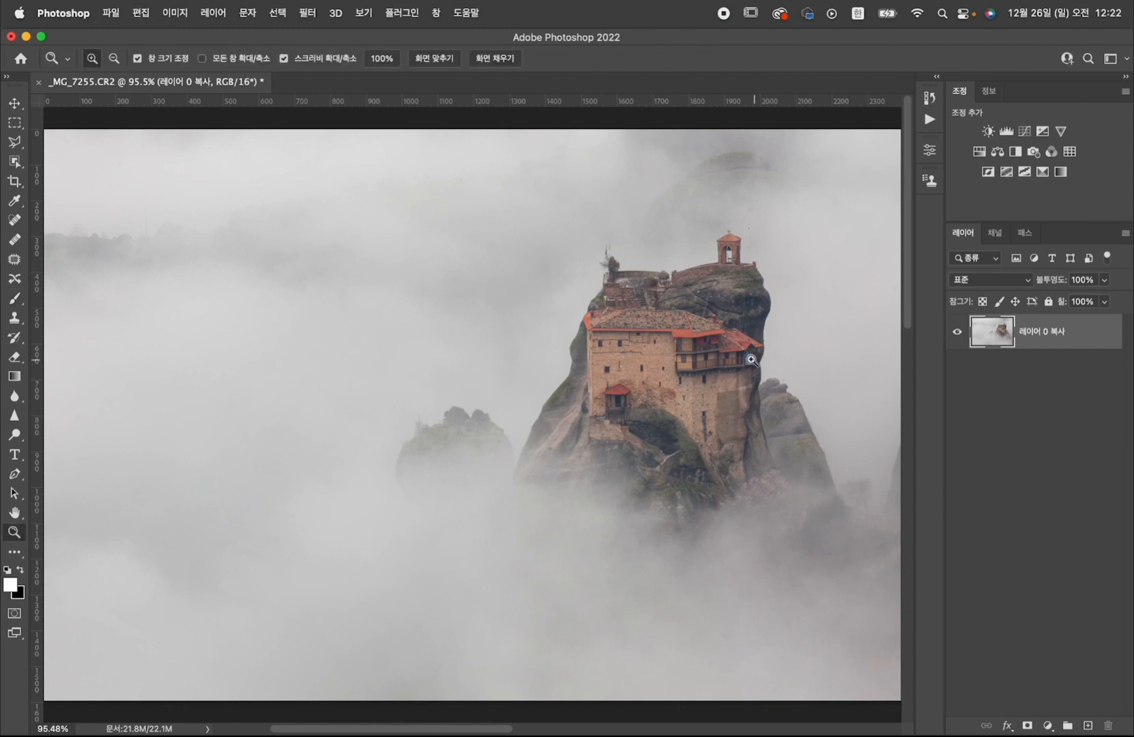
mouse_move(682, 330)
left_mouse_down()
mouse_move(767, 436)
mouse_move(513, 399)
left_mouse_up()
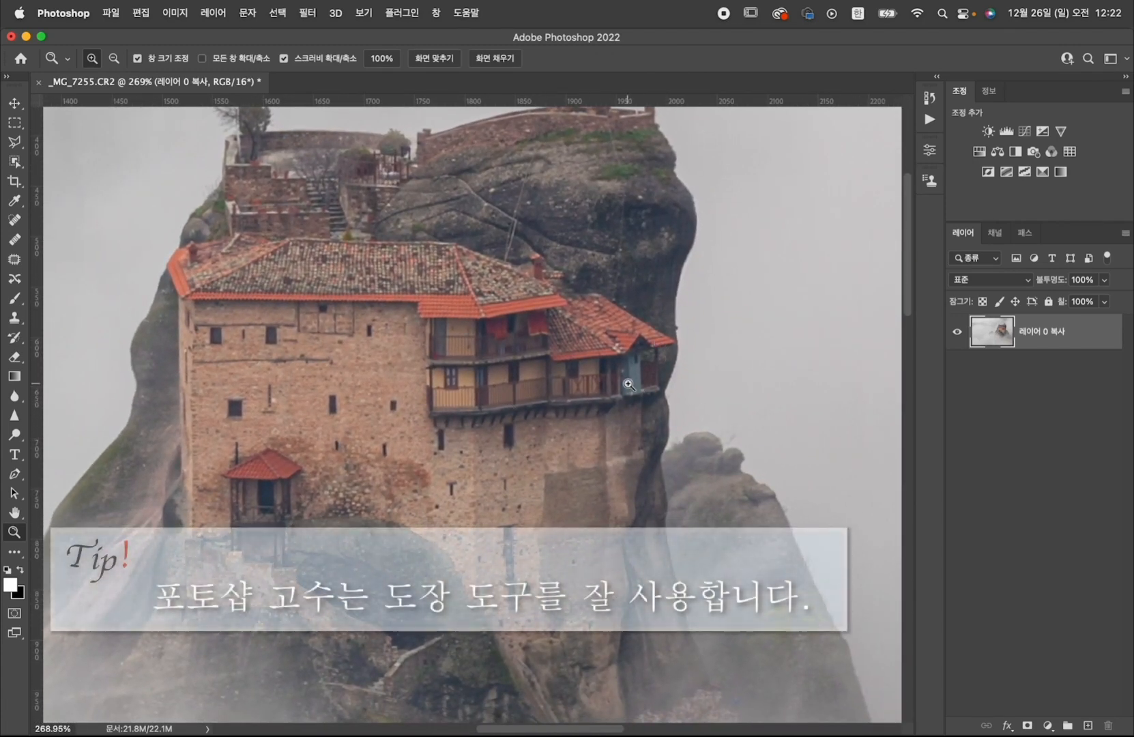
left_click_drag(554, 362, 566, 381)
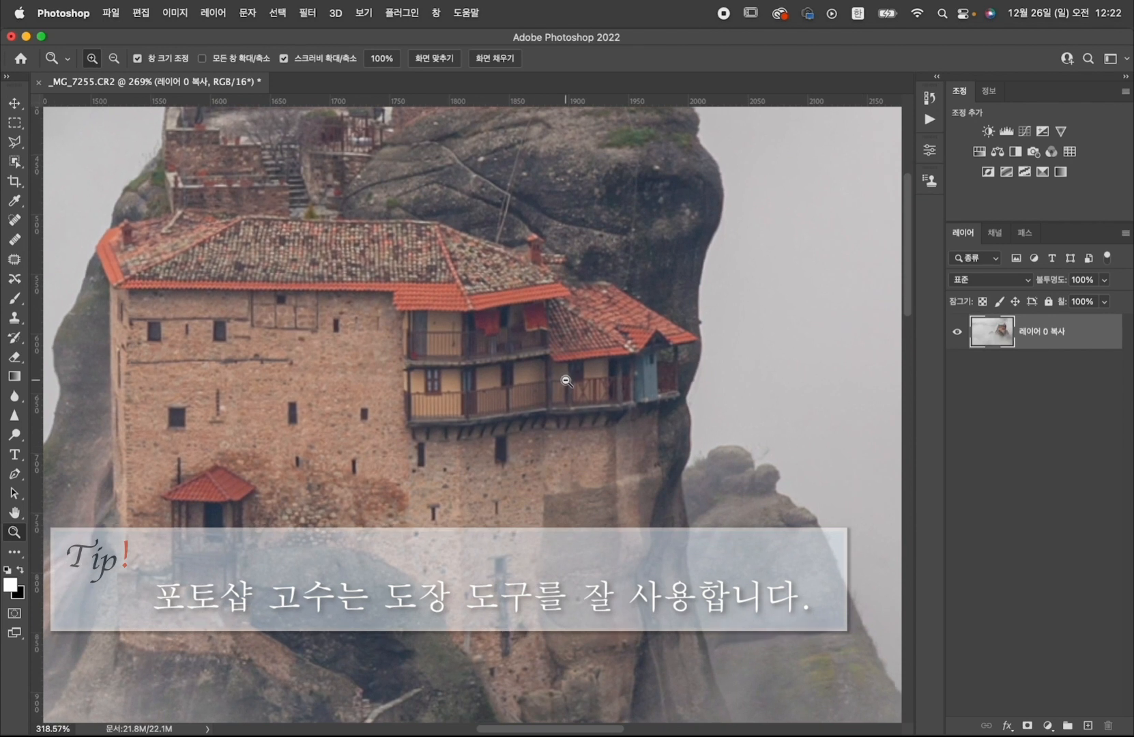
key("s")
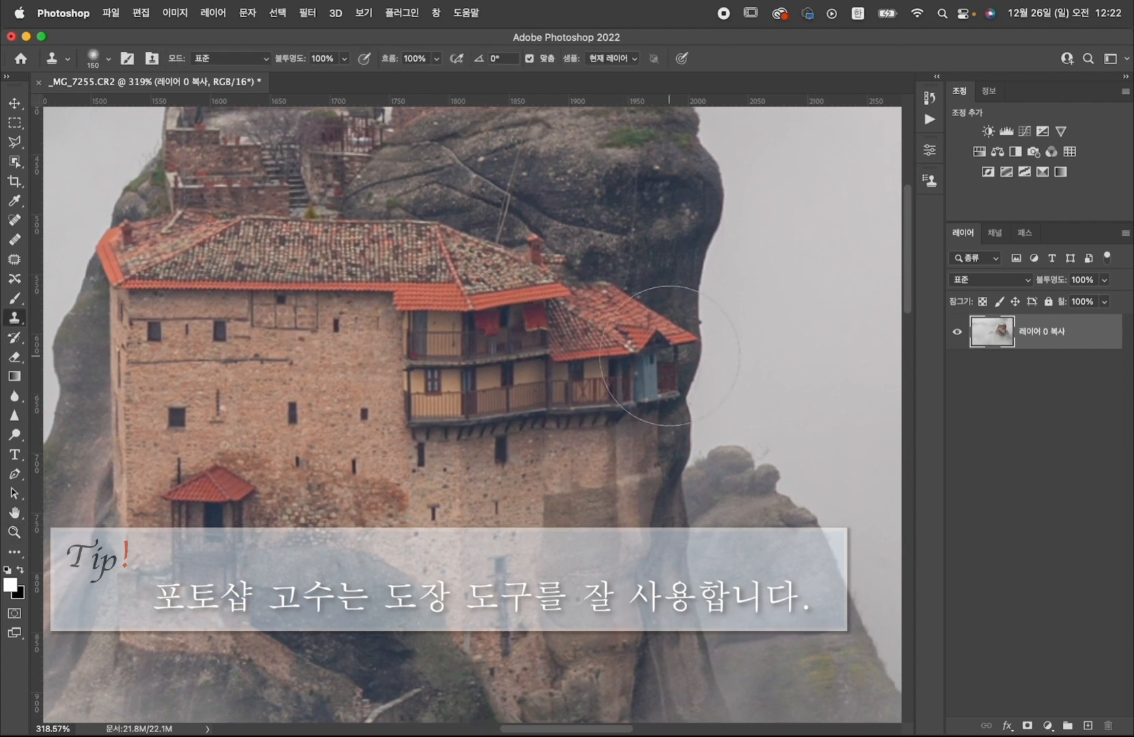
key("bracketleft")
key("bracketleft")
left_click(482, 399, "alt")
left_click(644, 381)
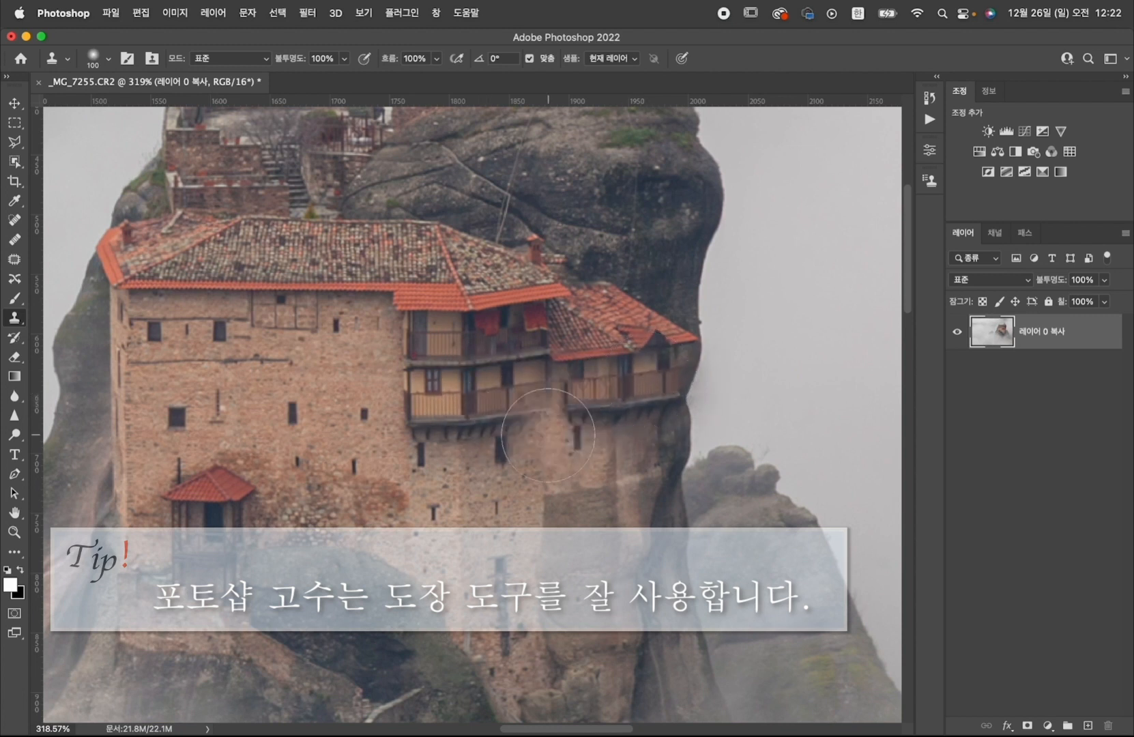
Clone clean fog along the rock edge beside the balcony's outer end, reducing the Clone Stamp to 20 px.
left_click(840, 549)
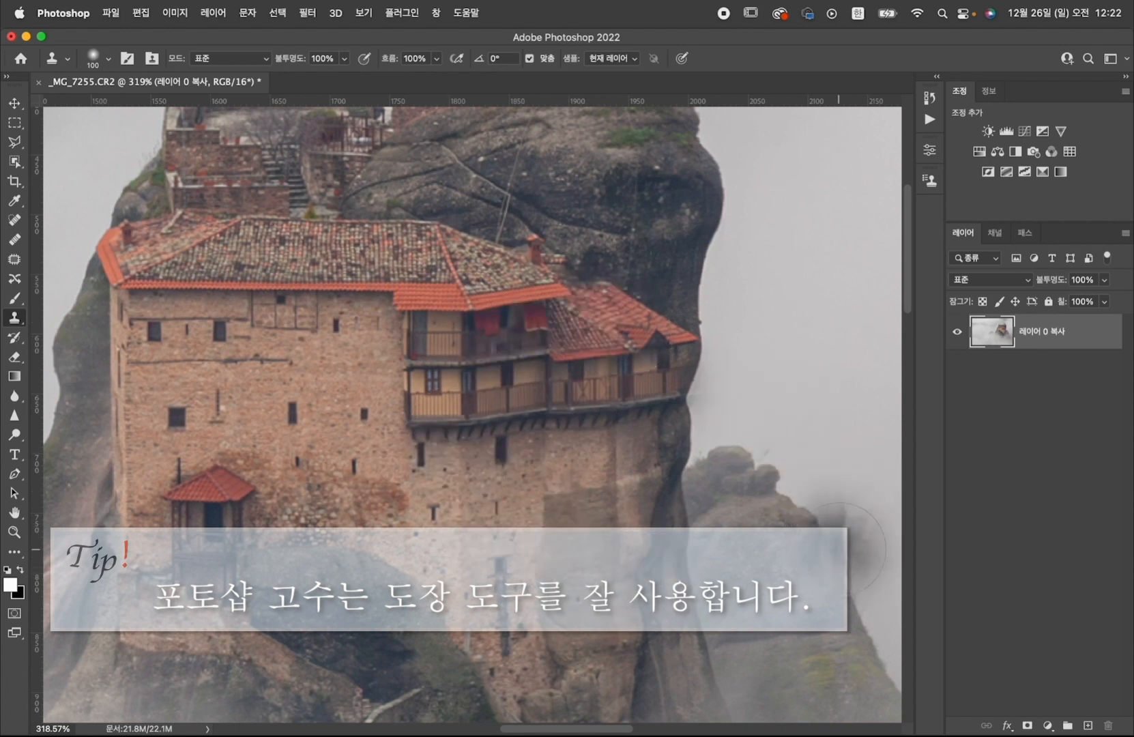
left_click(838, 525)
left_click_drag(838, 526, 812, 442)
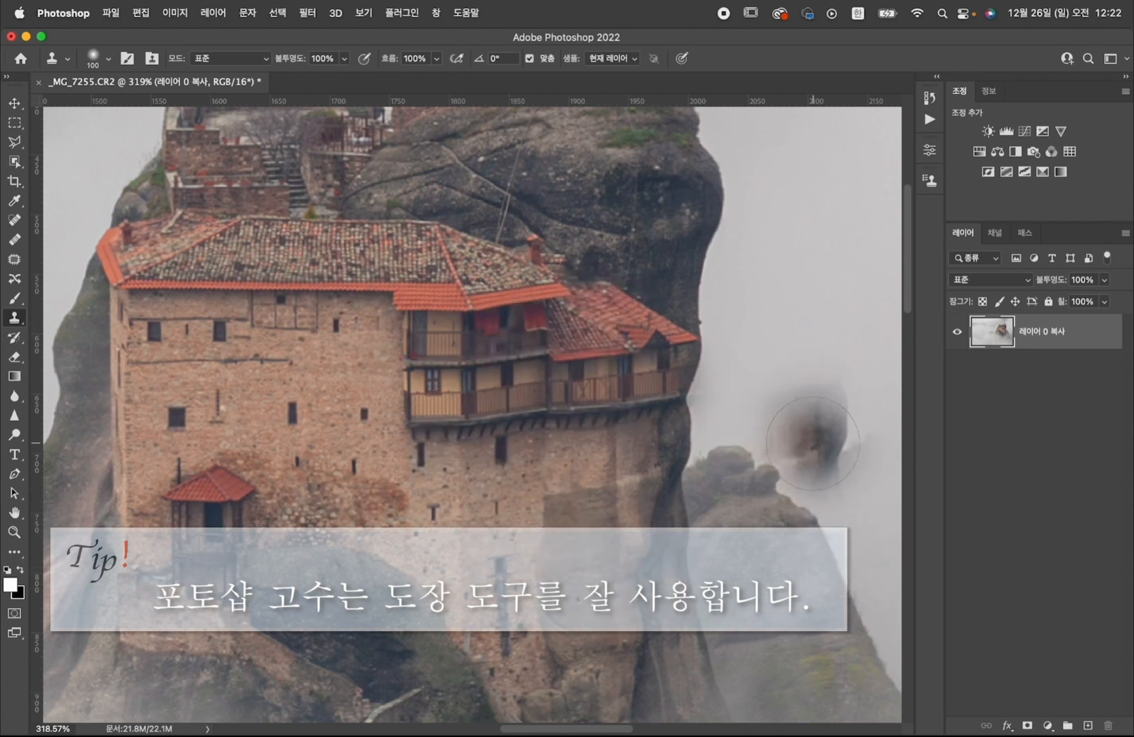
key("bracketleft")
key("bracketleft")
key("bracketleft")
key("bracketleft")
key("bracketleft")
key("bracketleft")
key("bracketleft")
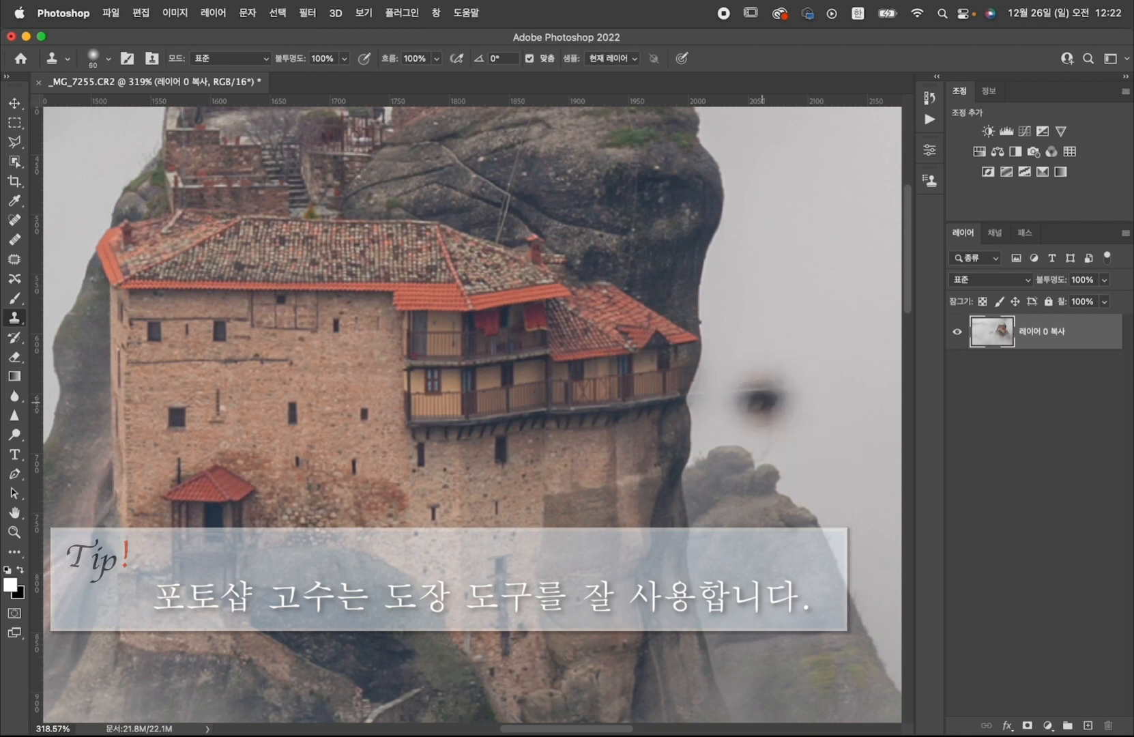
key("bracketleft")
key("bracketleft")
key("bracketleft")
key("bracketleft")
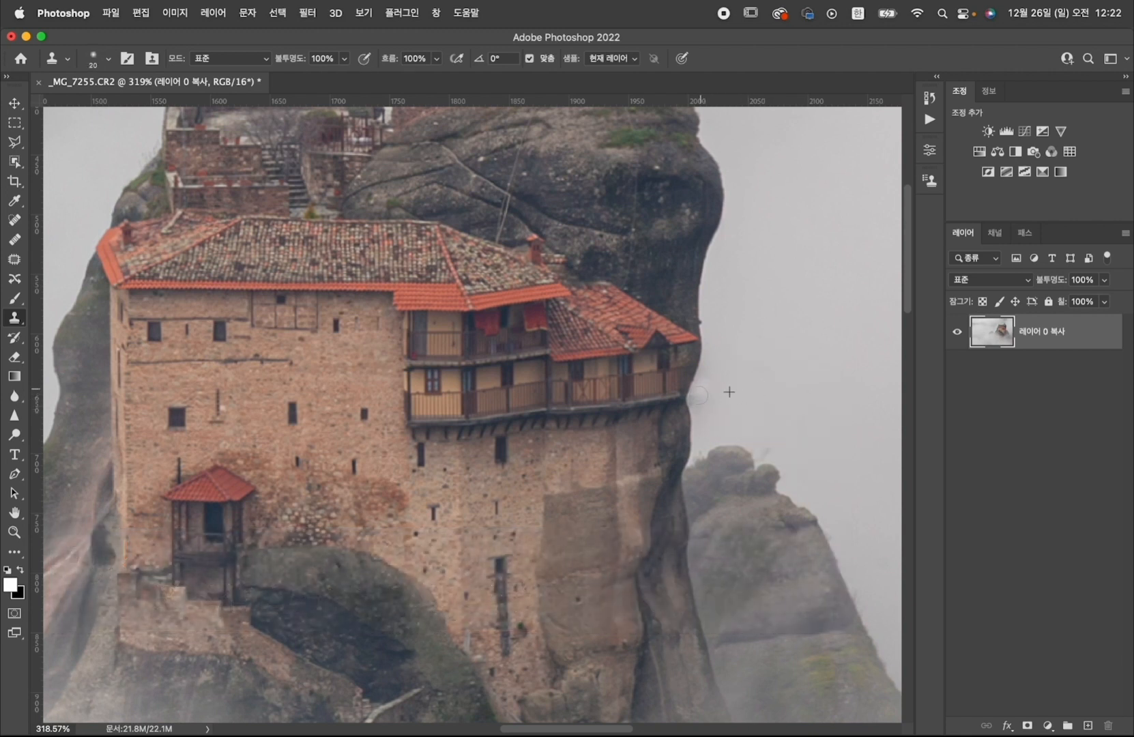
Patch the smudged fog beside the balcony's outer end with clean fog using the Patch tool.
key("j")
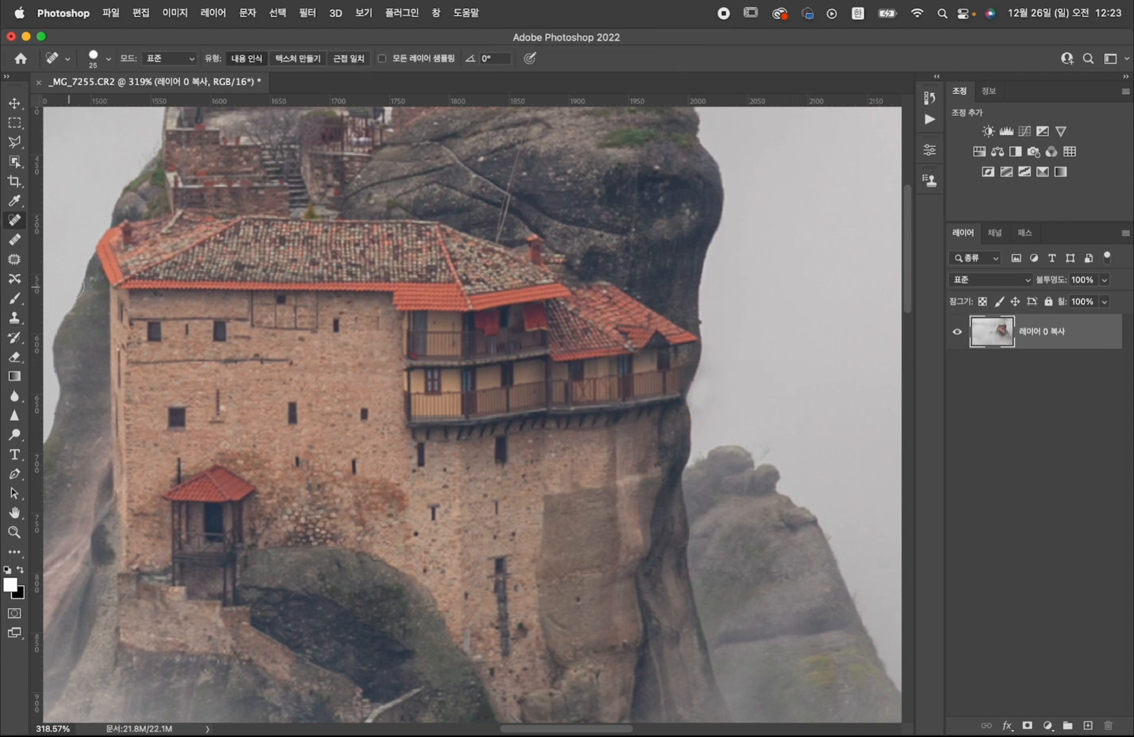
left_click(14, 259)
mouse_move(719, 357)
left_mouse_down()
mouse_move(695, 403)
mouse_move(716, 423)
mouse_move(735, 395)
mouse_move(728, 366)
mouse_move(713, 360)
mouse_move(697, 391)
mouse_move(716, 396)
mouse_move(738, 369)
mouse_move(719, 353)
left_mouse_up()
left_click(750, 365)
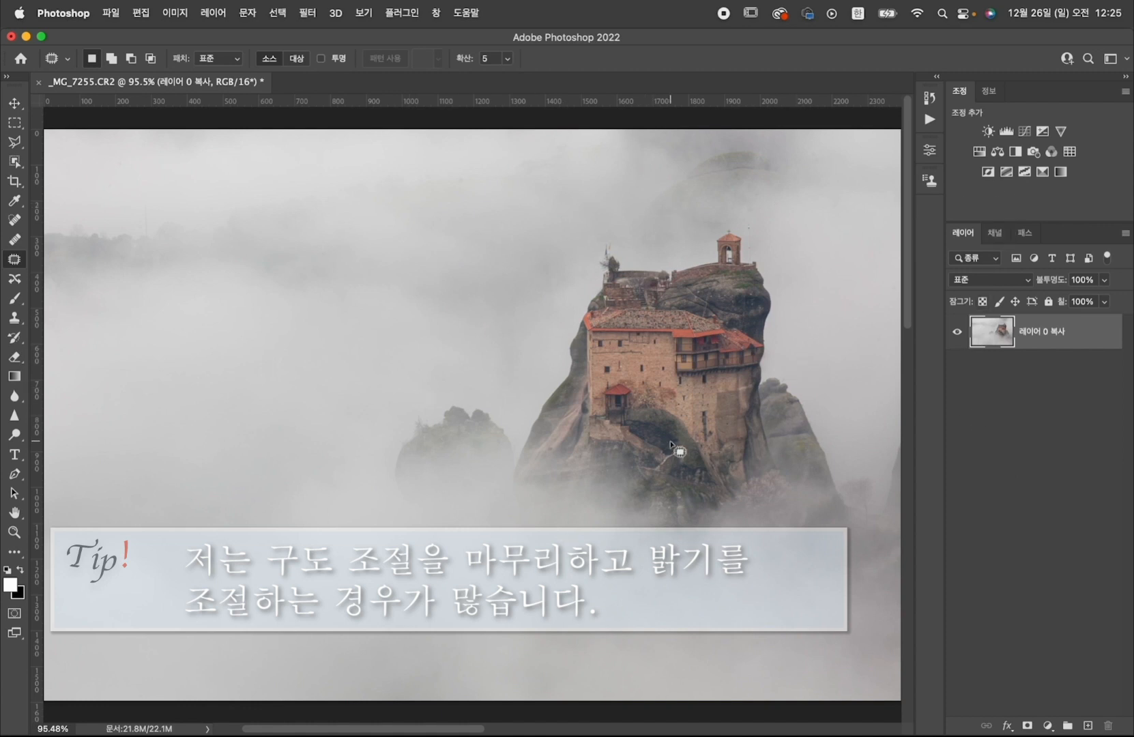
Add a Levels adjustment layer with the black input at 37 and the white input at 235.
left_click(1004, 135)
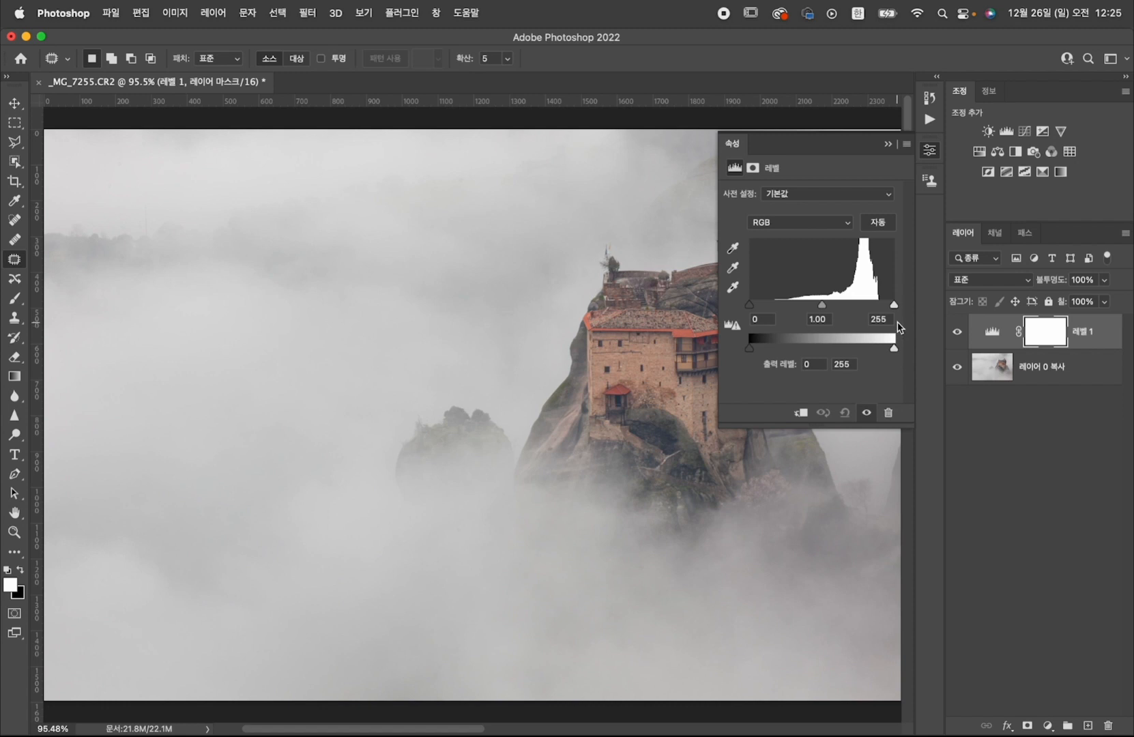
left_click_drag(749, 305, 773, 311)
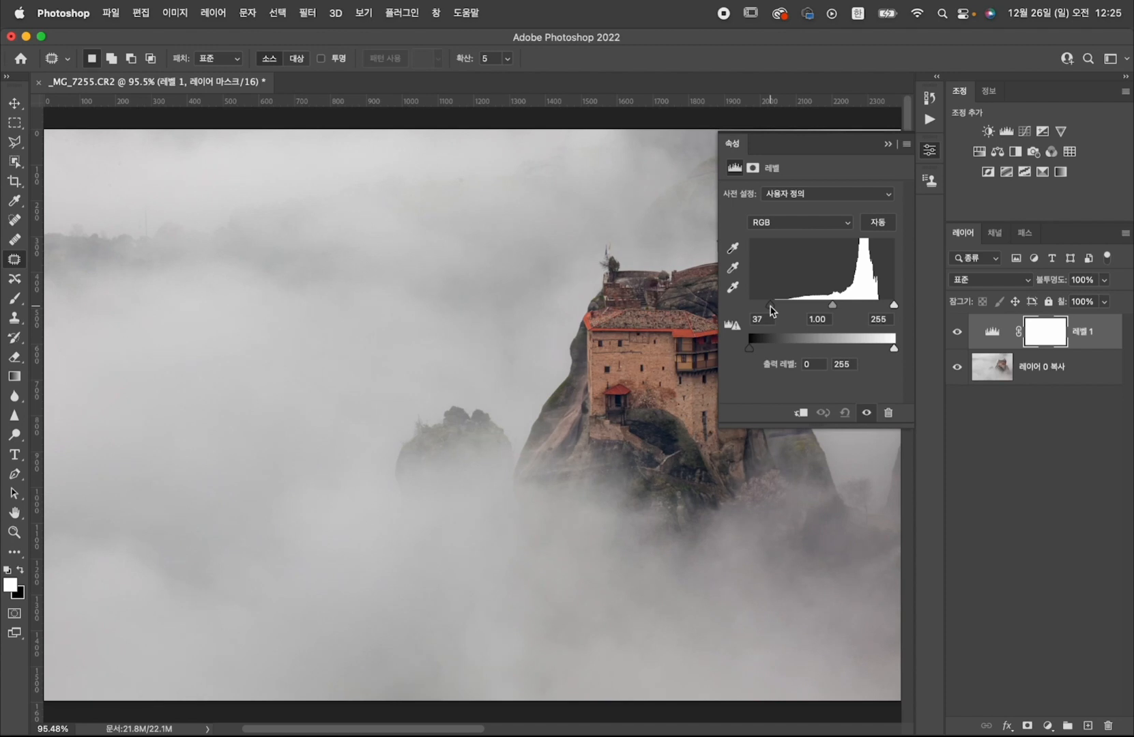
left_click_drag(891, 307, 882, 310)
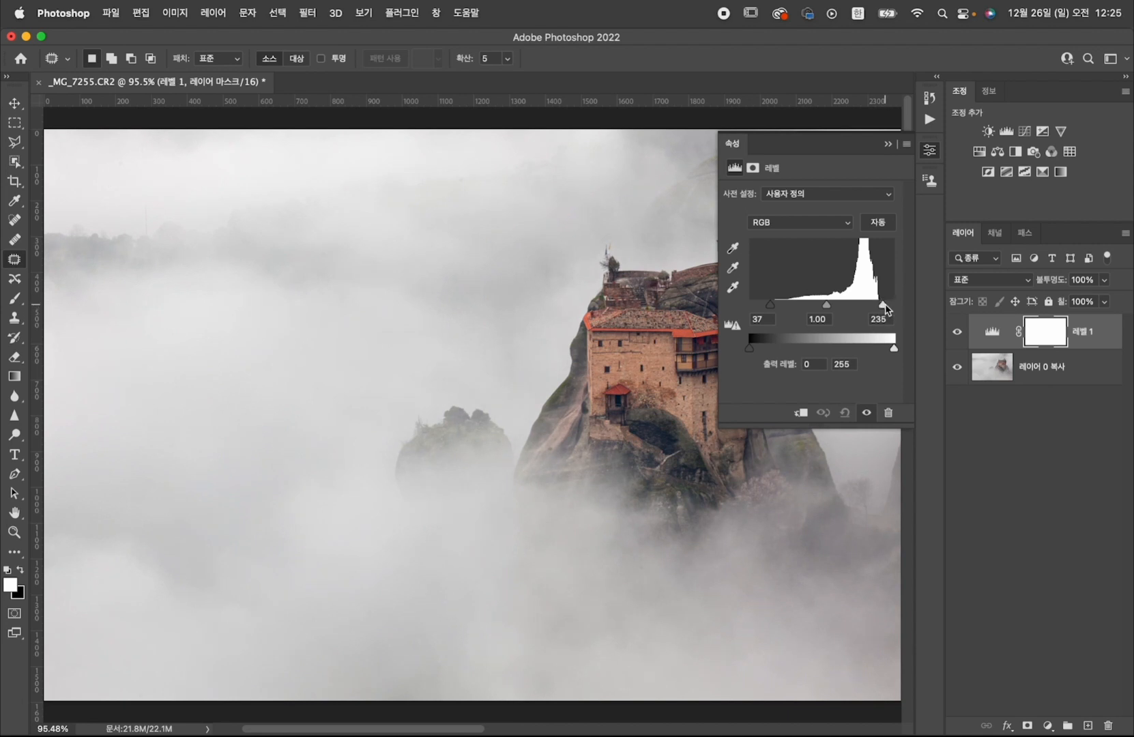
left_click(888, 145)
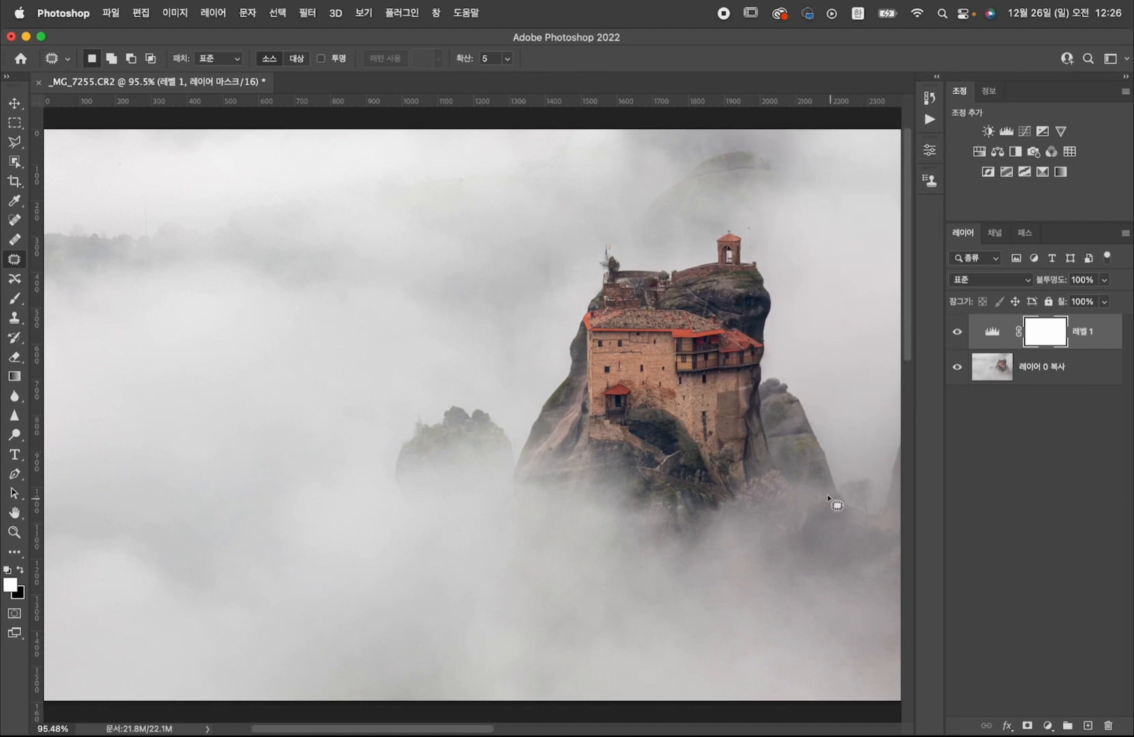
Draw a polygonal lasso selection around the monastery rock, the small foggy hill and the fog beyond it.
key("l")
left_click(833, 477)
left_click(739, 528)
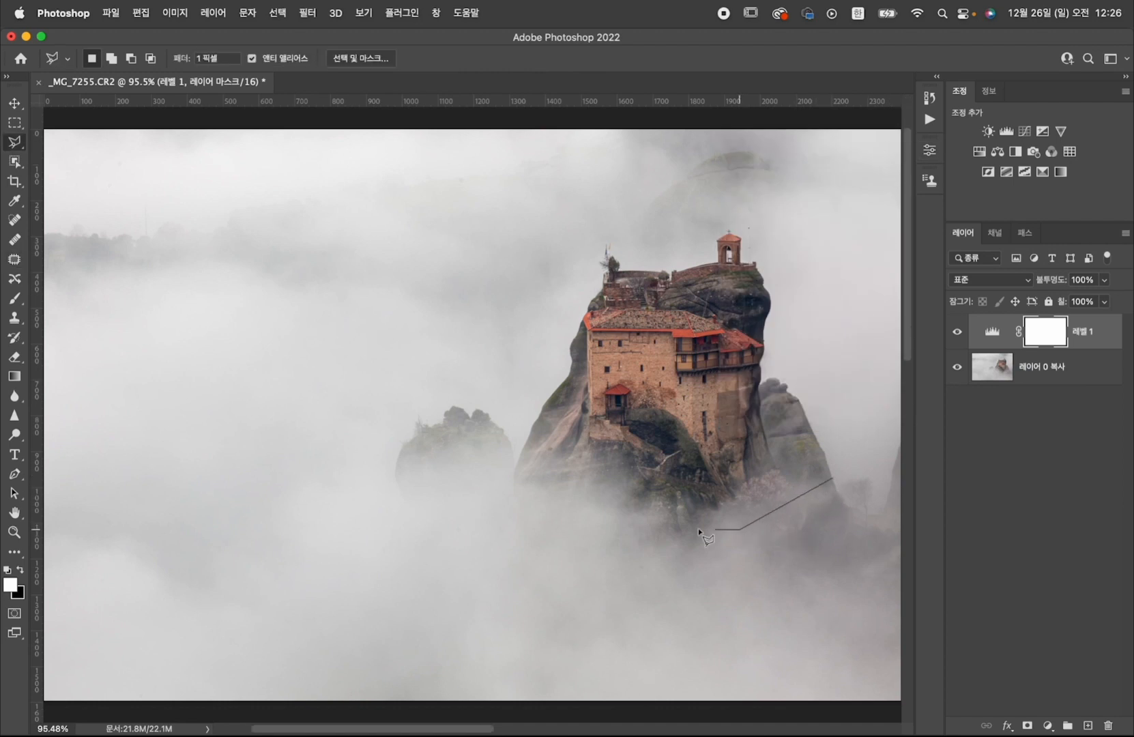
left_click(598, 502)
left_click(458, 511)
left_click(276, 517)
left_click(176, 455)
left_click(275, 395)
left_click(362, 307)
left_click(501, 262)
left_click(633, 243)
left_click(723, 257)
left_click(777, 290)
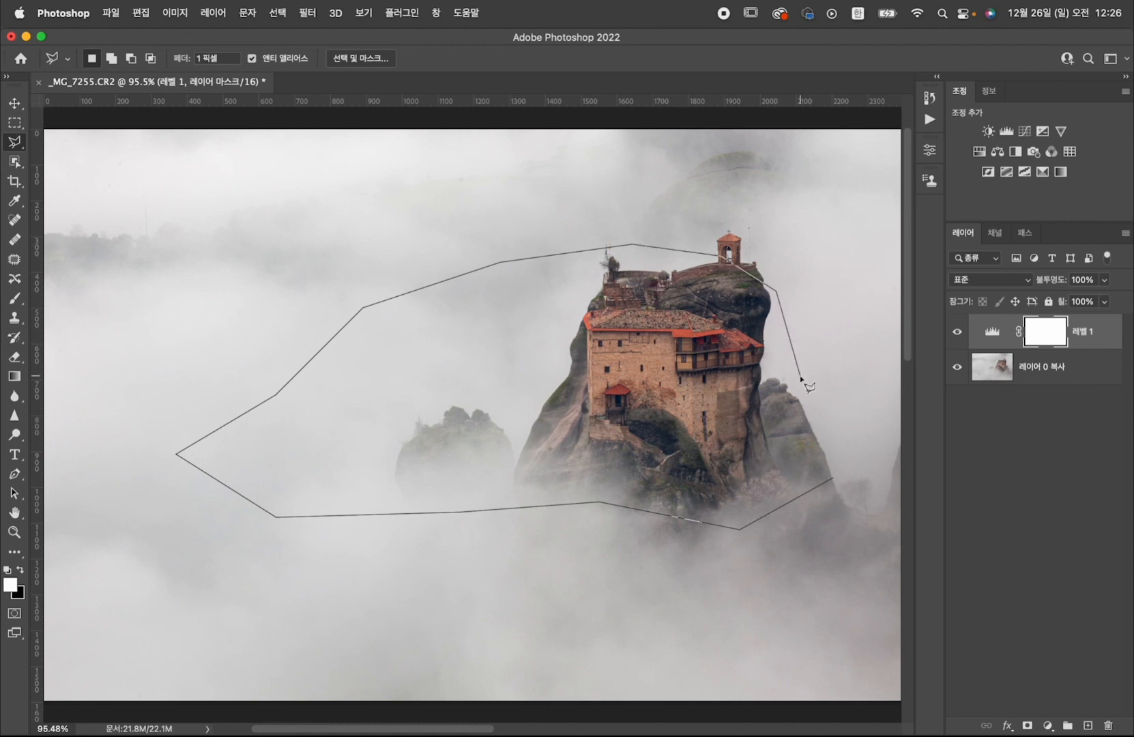
left_click(833, 479)
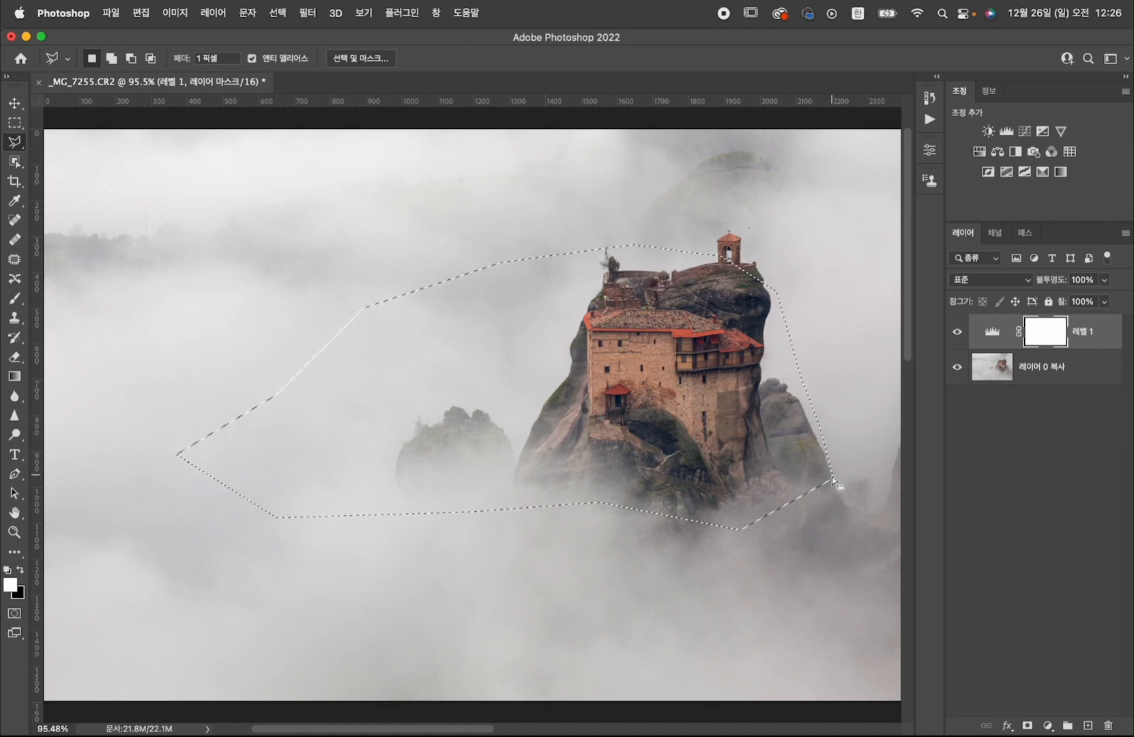
Brighten the selected area with a Curves layer, adding a shadow point at input 63, output 65, and feather its mask to 201.8 px.
left_click(1026, 133)
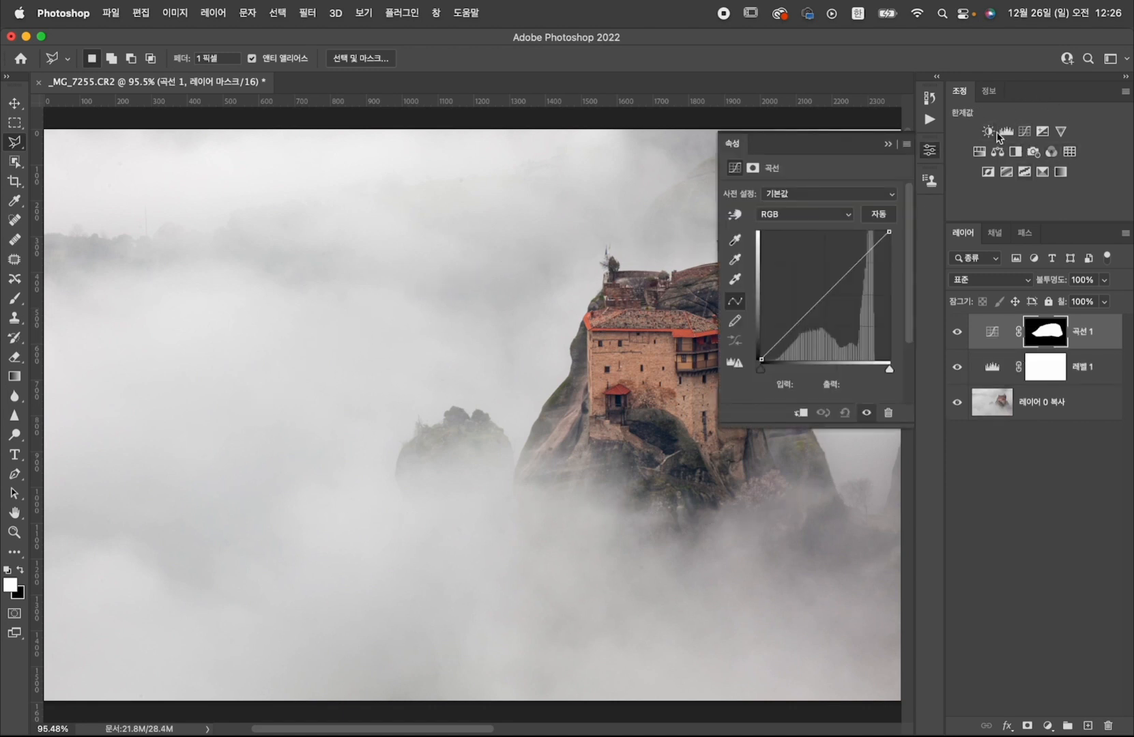
left_click_drag(828, 292, 835, 279)
left_click(794, 325)
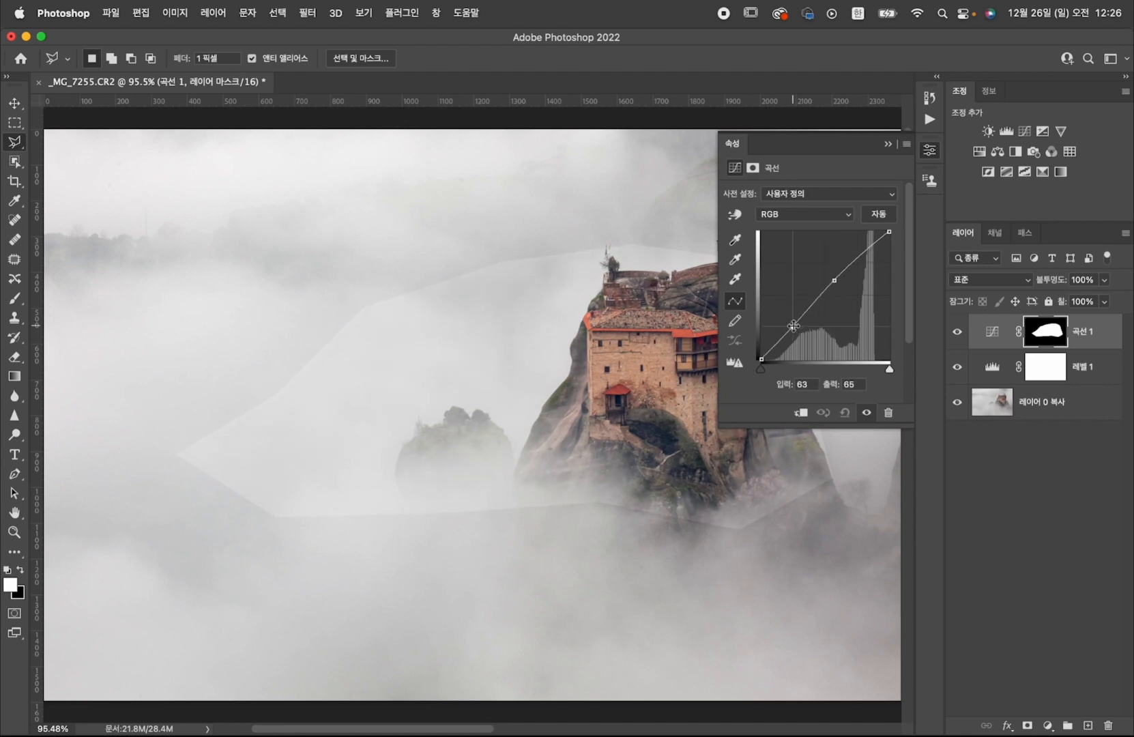
left_click(1048, 339)
left_click_drag(729, 299, 864, 301)
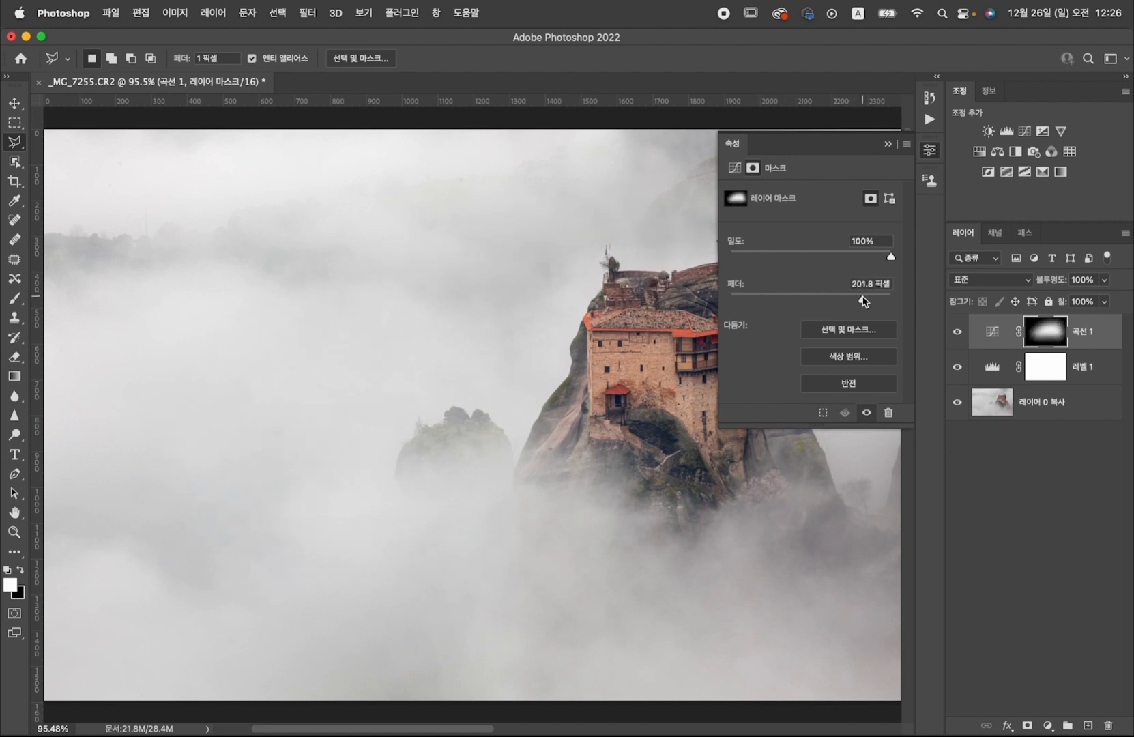
left_click(891, 145)
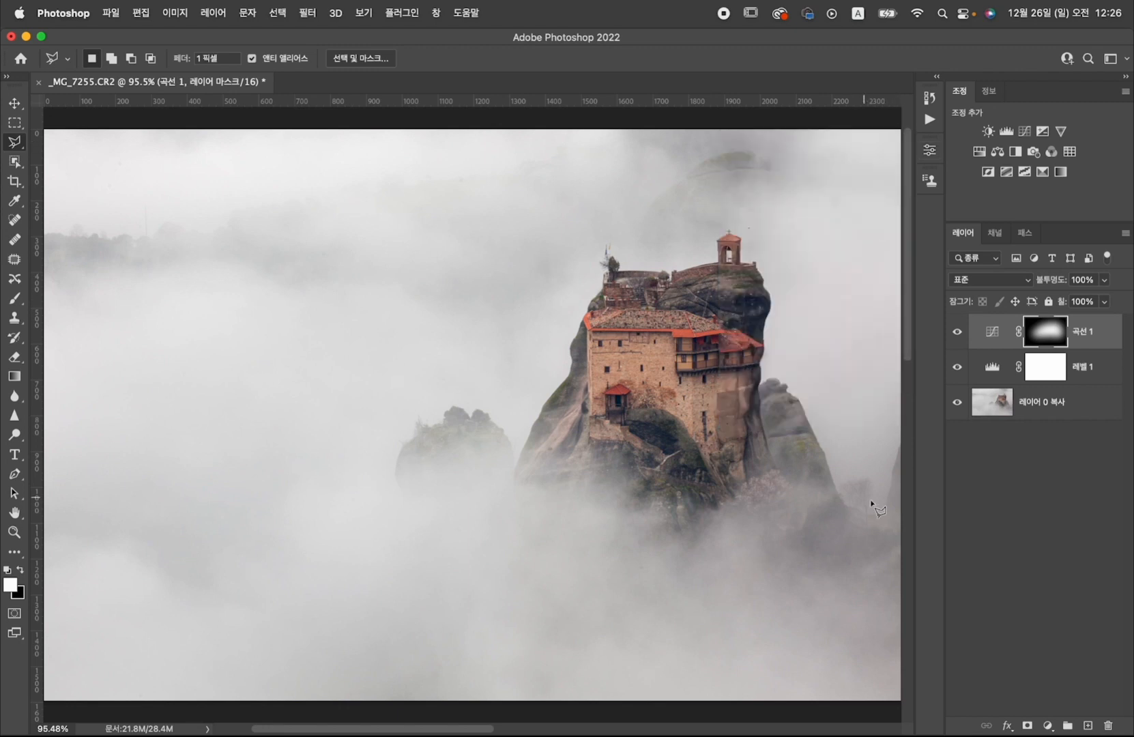
Add an unmasked Curves layer that slightly brightens the whole image, with a point at input 165, output 173.
left_click(1025, 132)
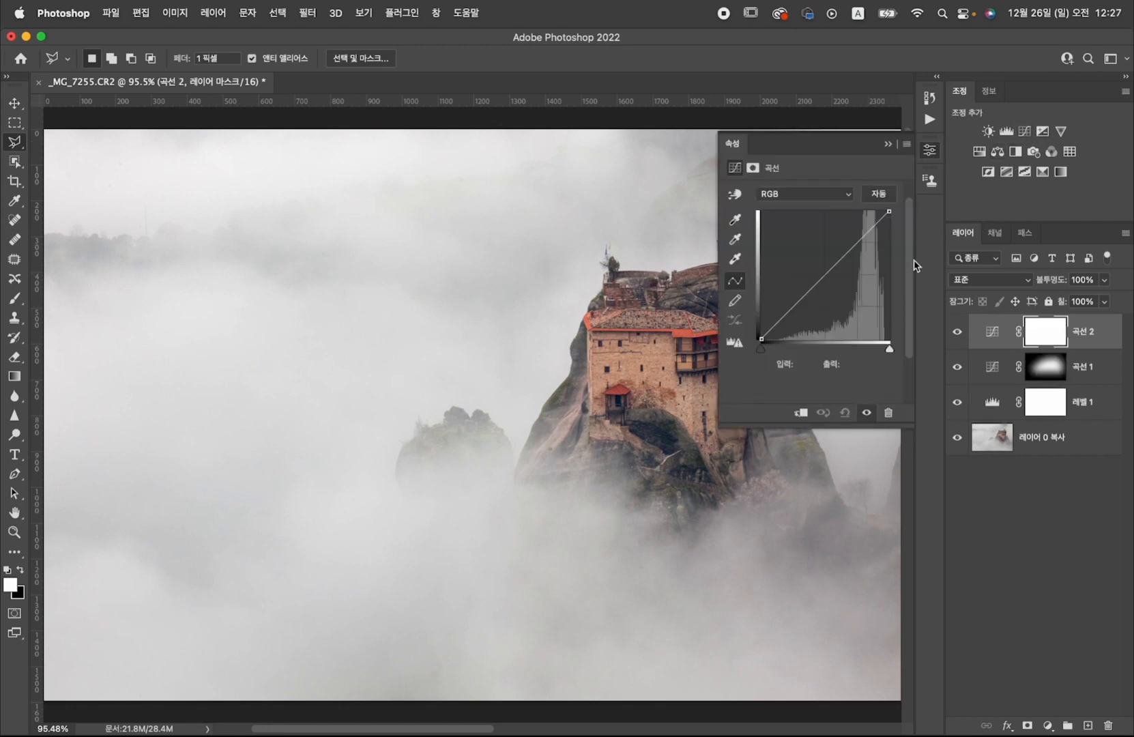
left_click_drag(845, 253, 845, 252)
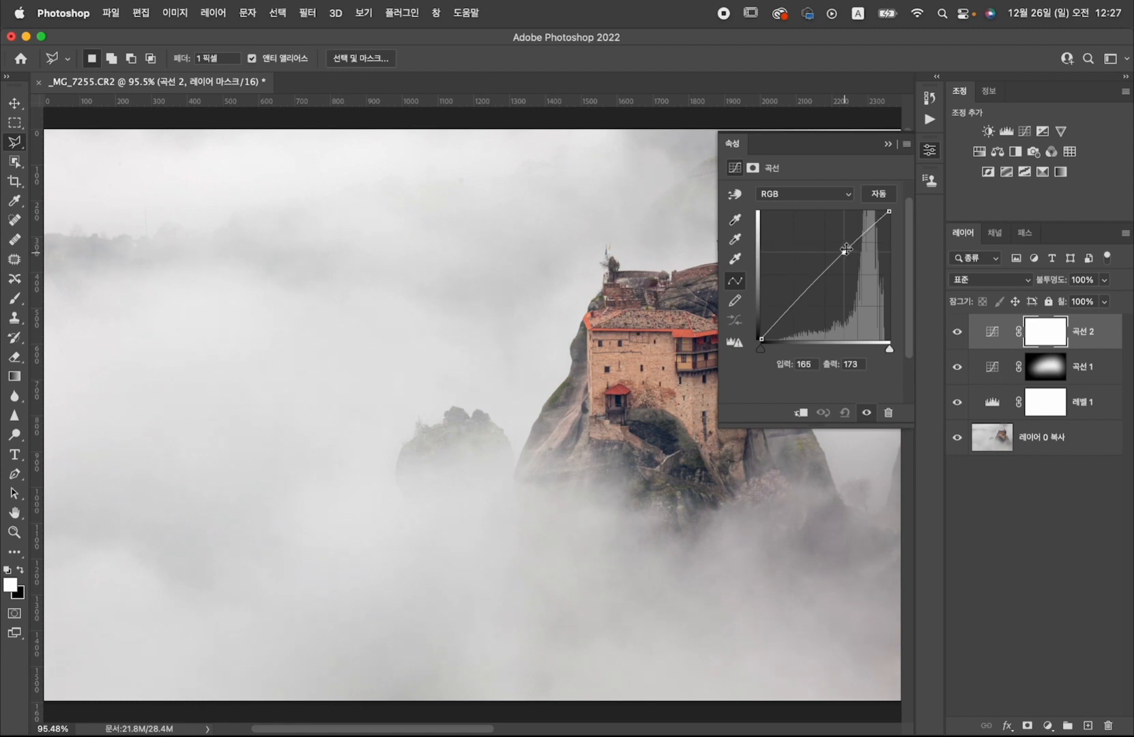
left_click(888, 146)
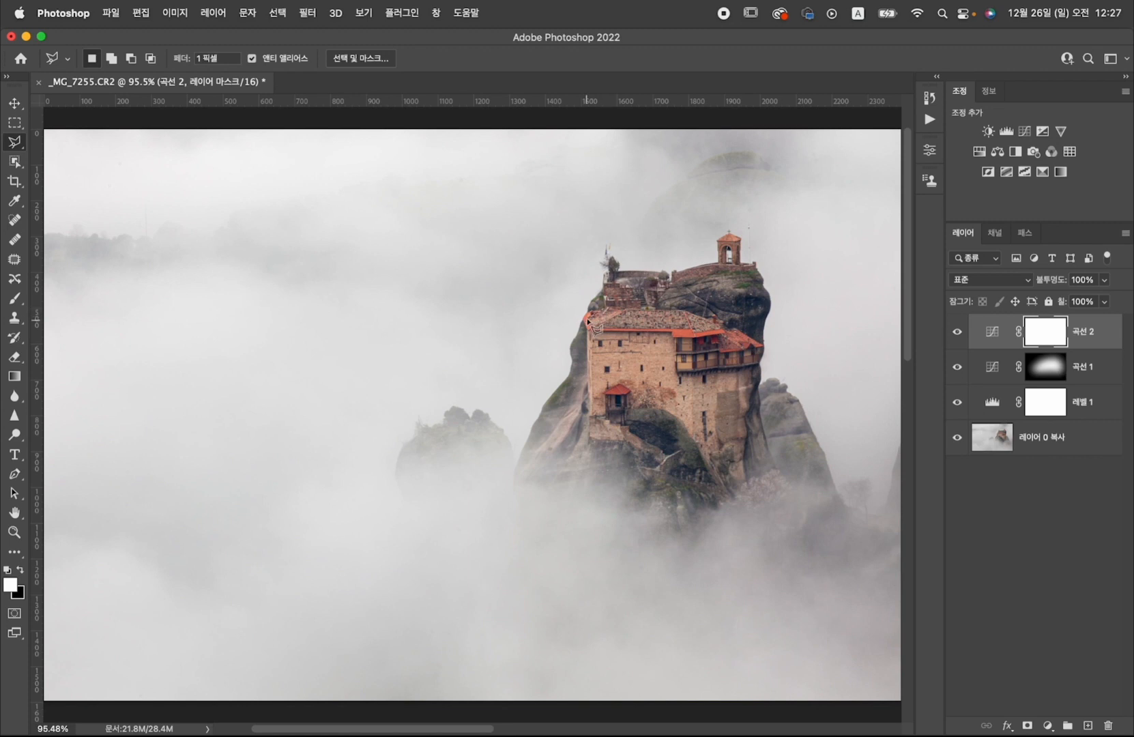
Outline the monastery building's walls, roofs and upper terrace with a polygonal lasso selection, leaving out the dark rock below.
left_click(588, 436)
left_click(628, 446)
left_click(649, 418)
left_click(724, 480)
left_click(726, 498)
left_click(757, 497)
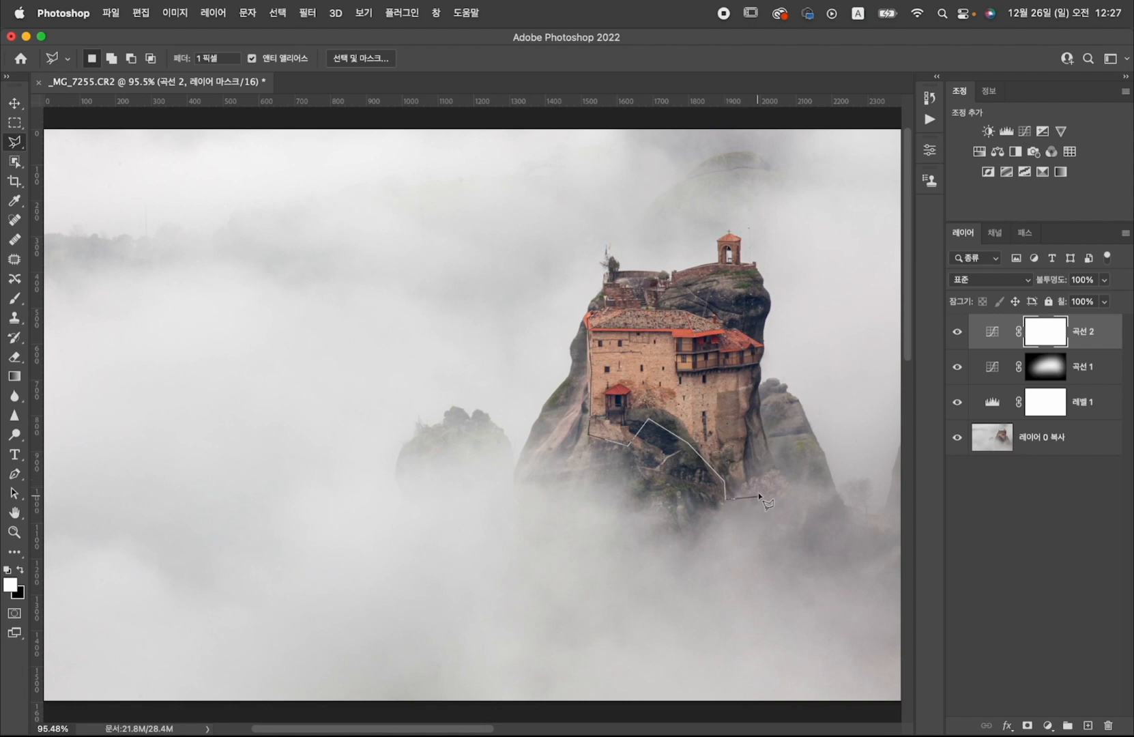
left_click(757, 339)
left_click(709, 313)
left_click(664, 309)
left_click(638, 279)
left_click(614, 280)
double_click(604, 310)
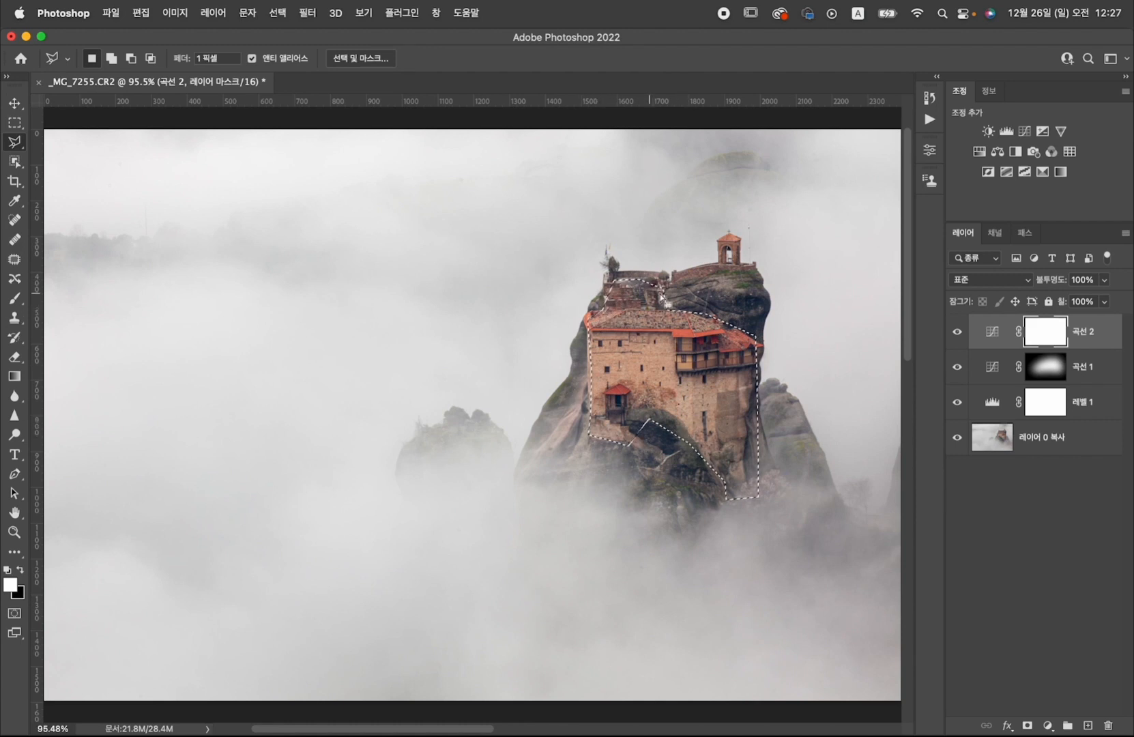
Add a Curves layer for the selected building, raising a highlight point and fine-tuning a lower shadow point for more contrast.
left_click(1024, 131)
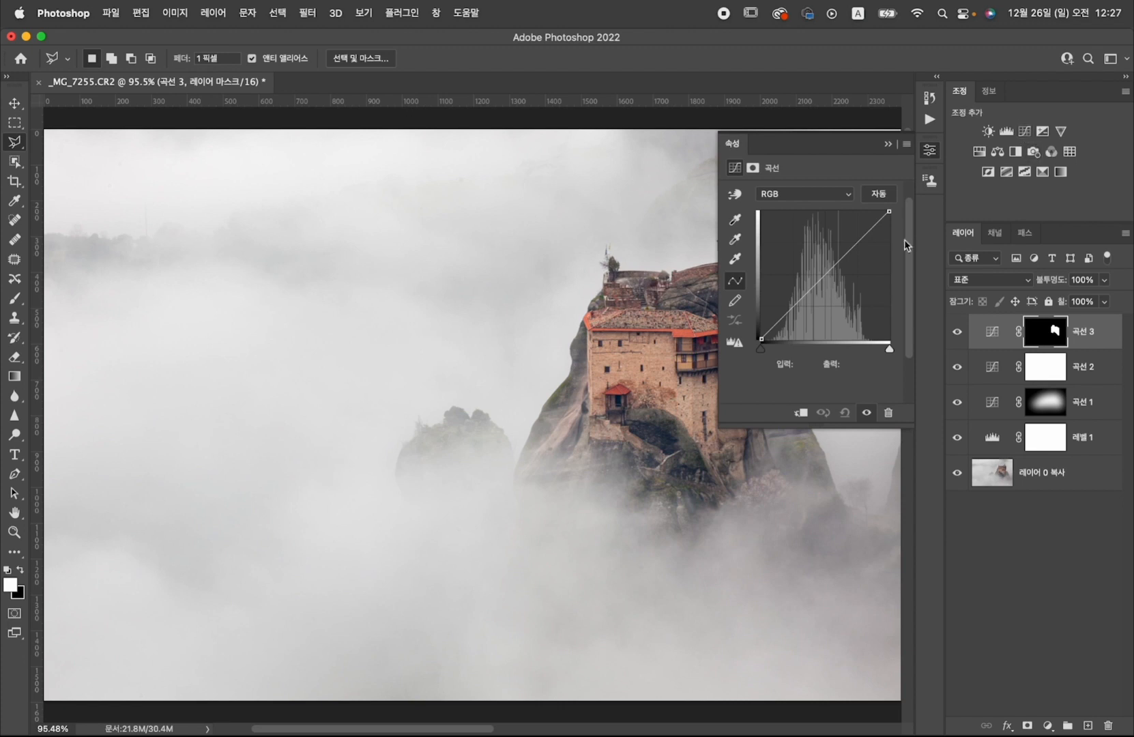
left_click(847, 243)
left_click(792, 303)
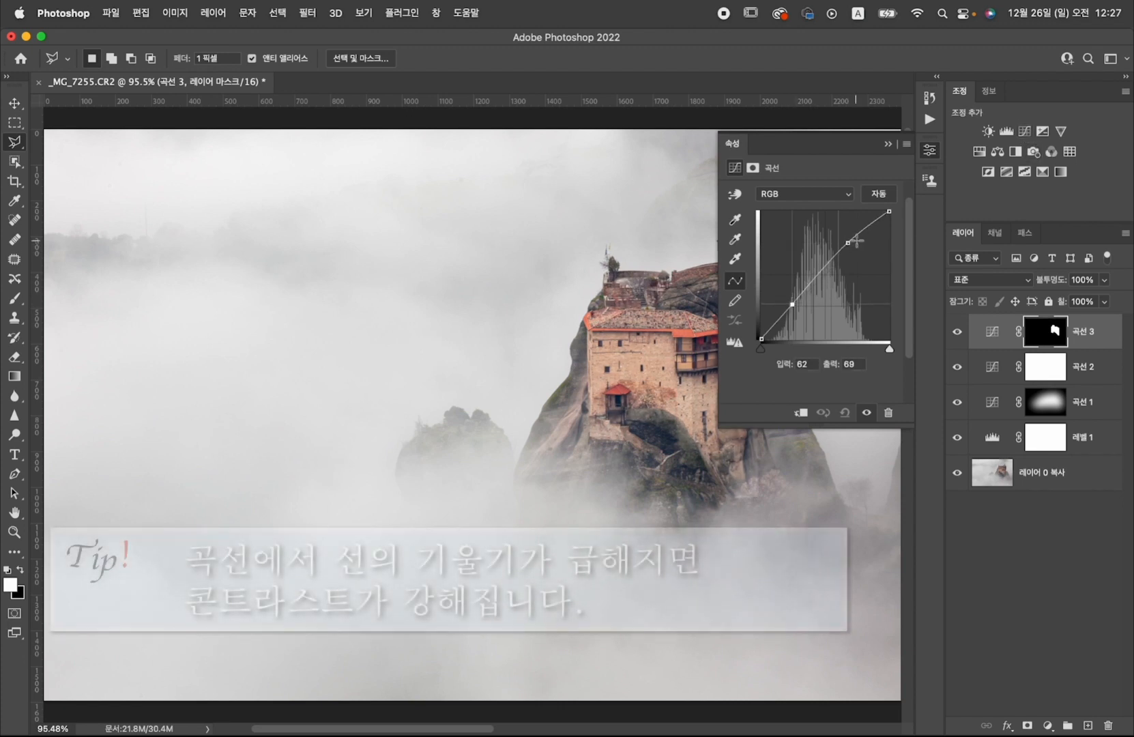
left_click_drag(847, 242, 846, 241)
left_click_drag(792, 304, 792, 307)
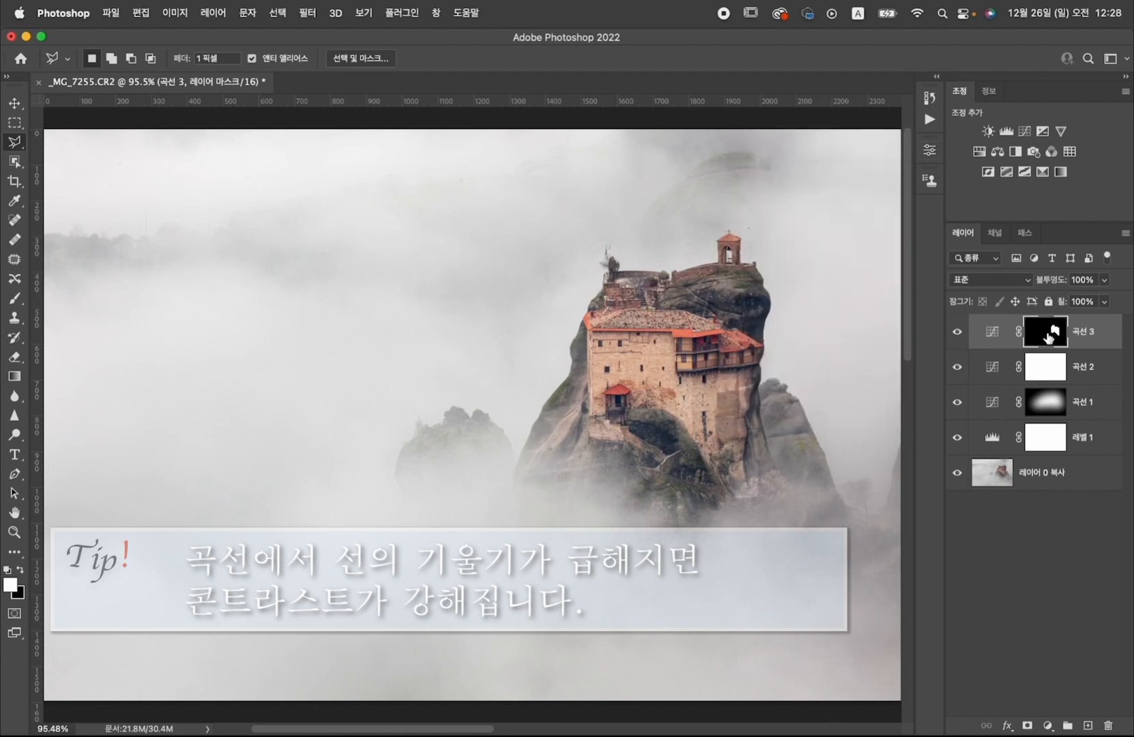
Feather the building's Curves layer mask to 132.0 px.
double_click(1048, 337)
left_click_drag(789, 298, 845, 302)
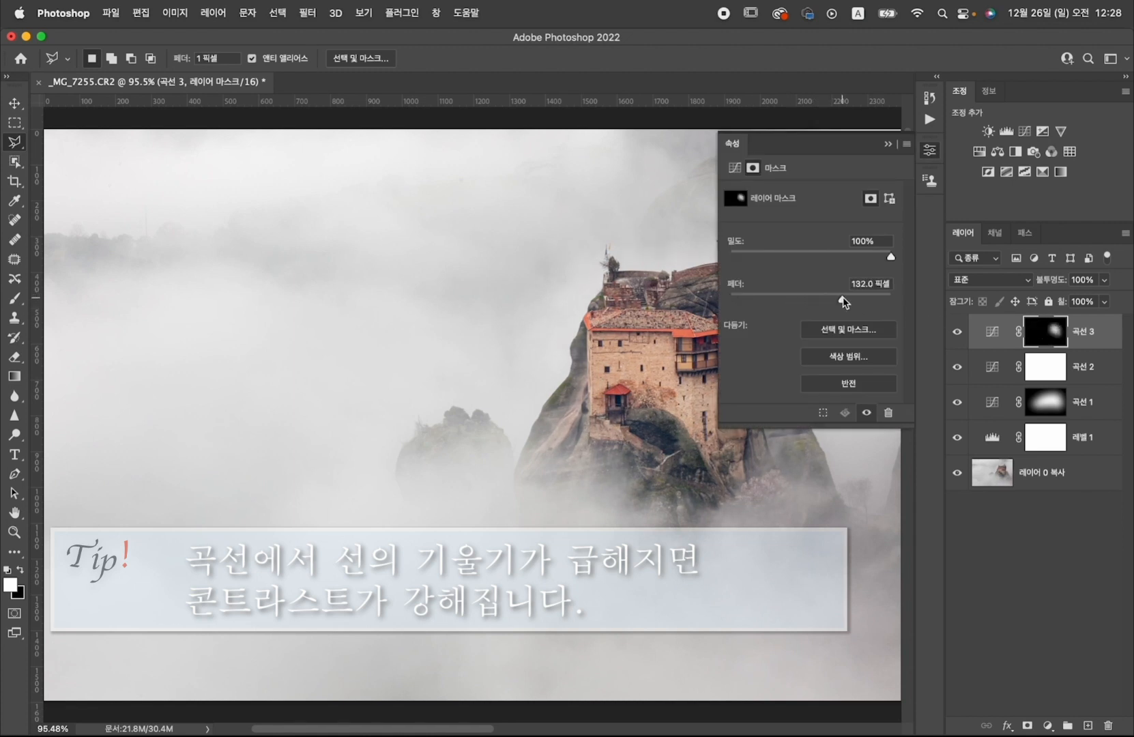
left_click(887, 144)
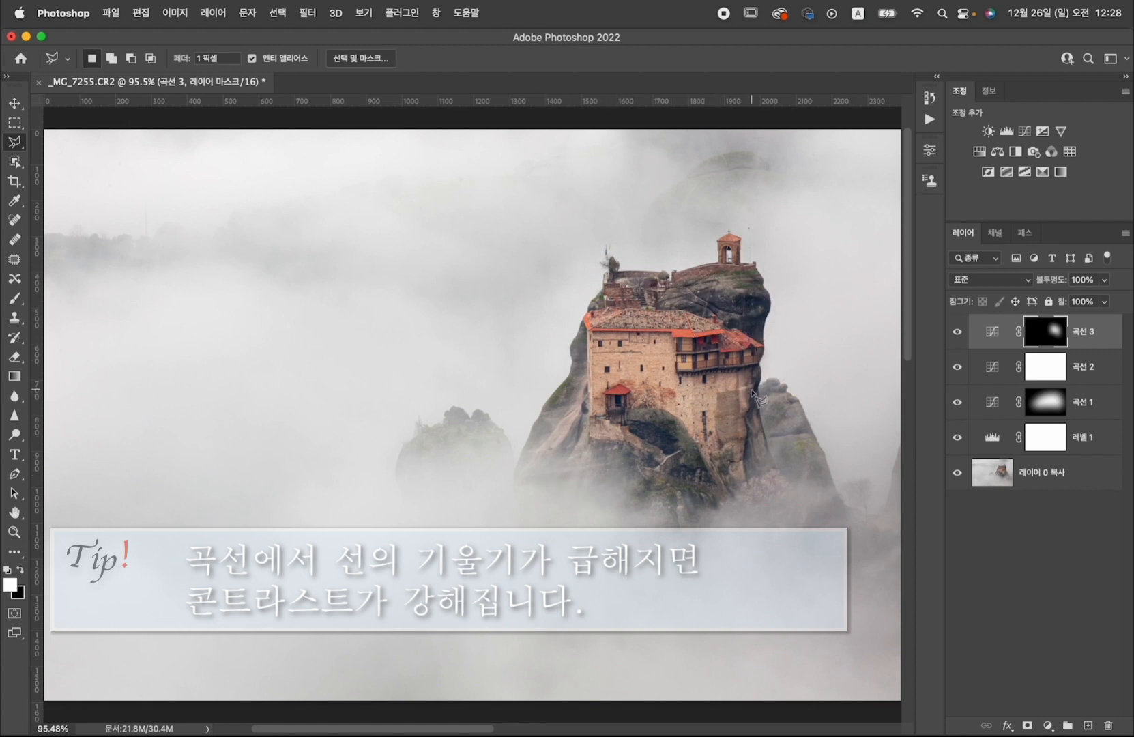
Create a new layer in Overlay mode filled with its neutral gray, and activate the Brush tool.
key("super+shift+n")
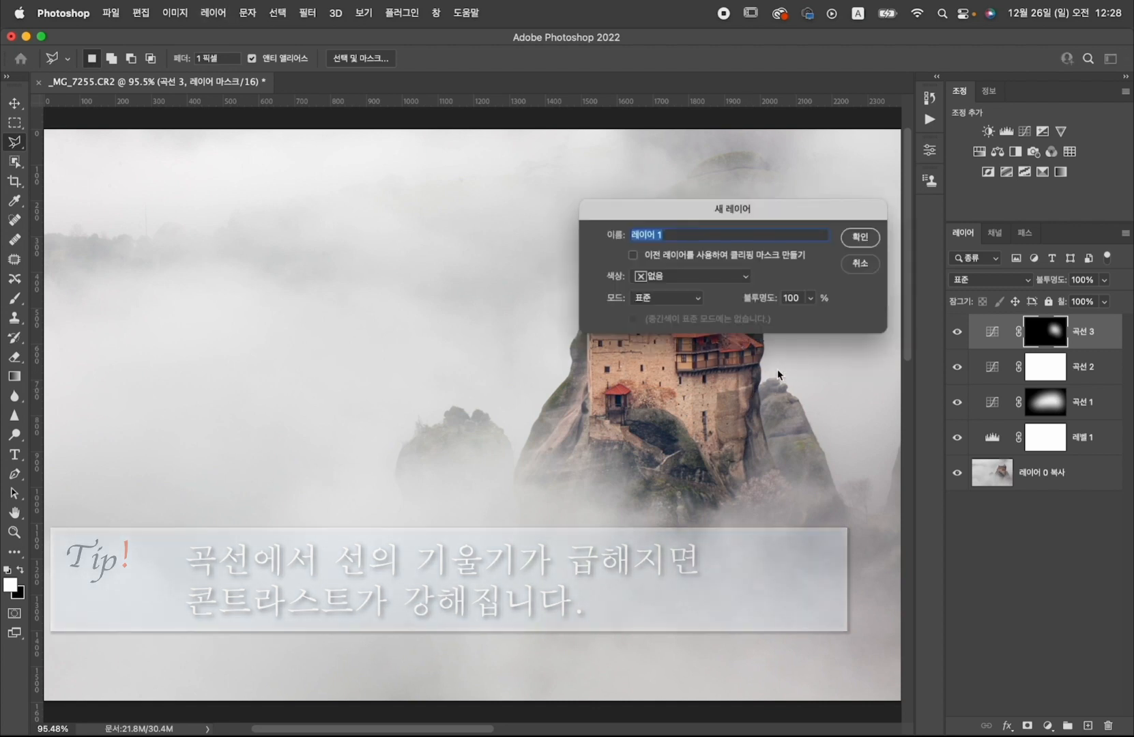
left_click(652, 300)
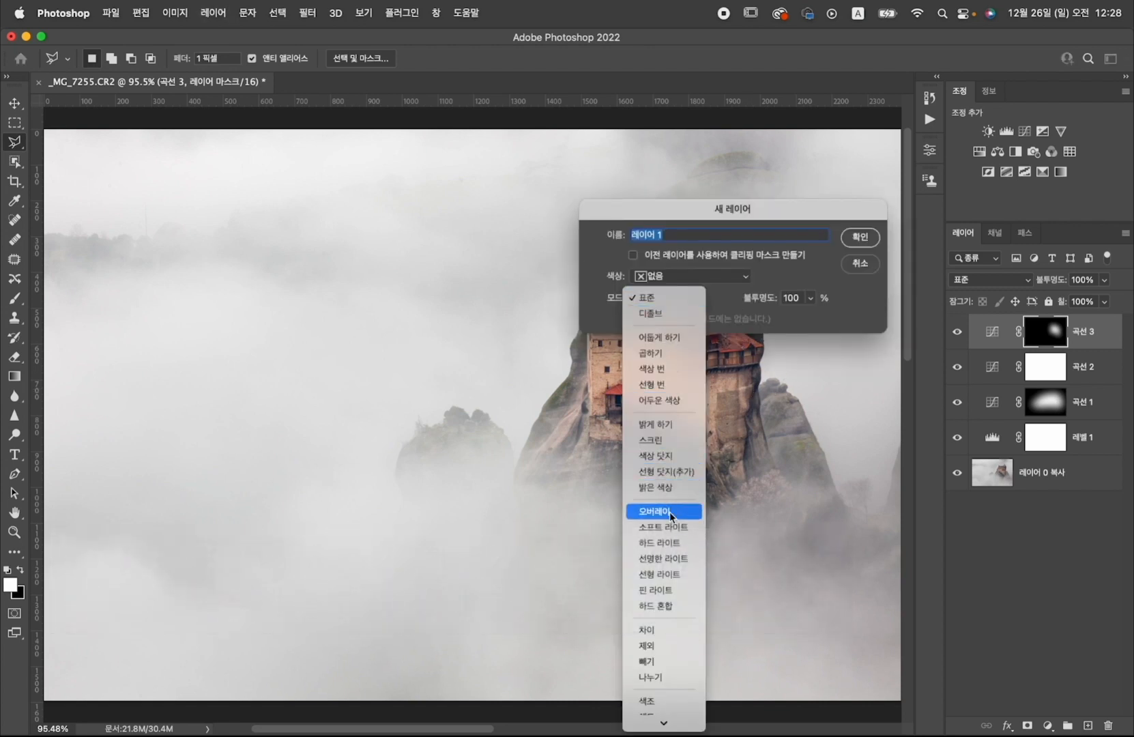
left_click(670, 512)
left_click(634, 319)
left_click(859, 237)
key("b")
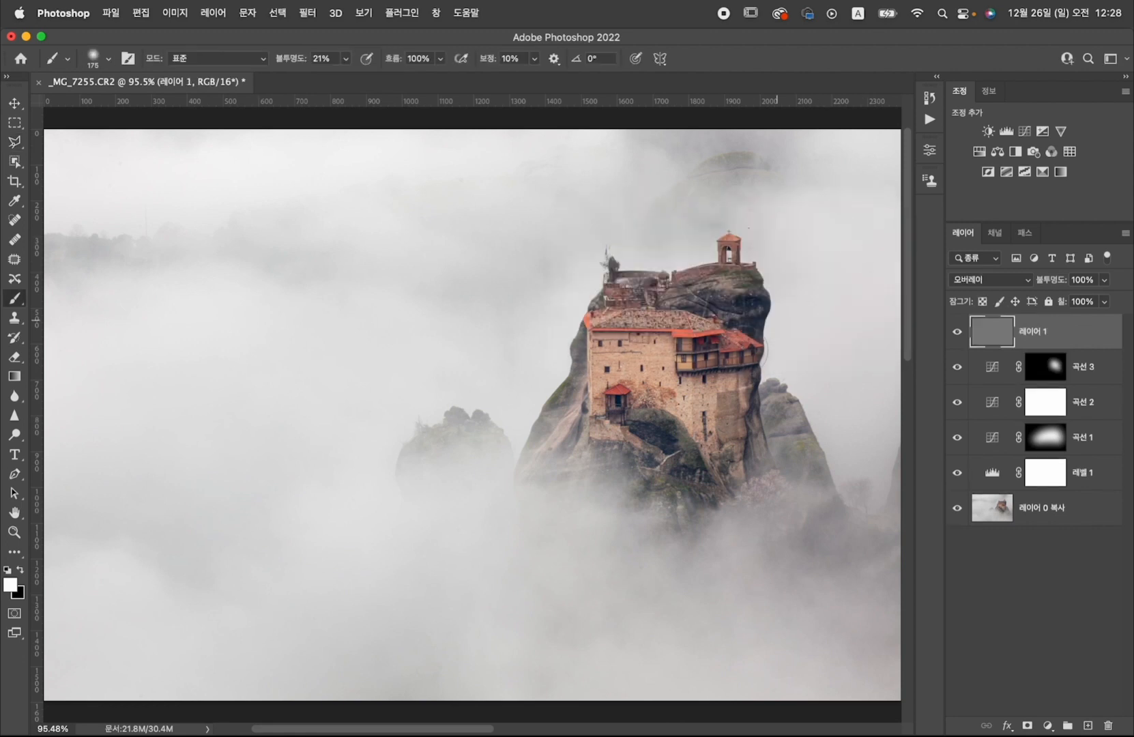
Set the brush to black at 5% opacity and darken the rock below the monastery on the Overlay layer.
key("x")
left_click(323, 59)
type("5")
left_click(591, 460)
key("bracketright")
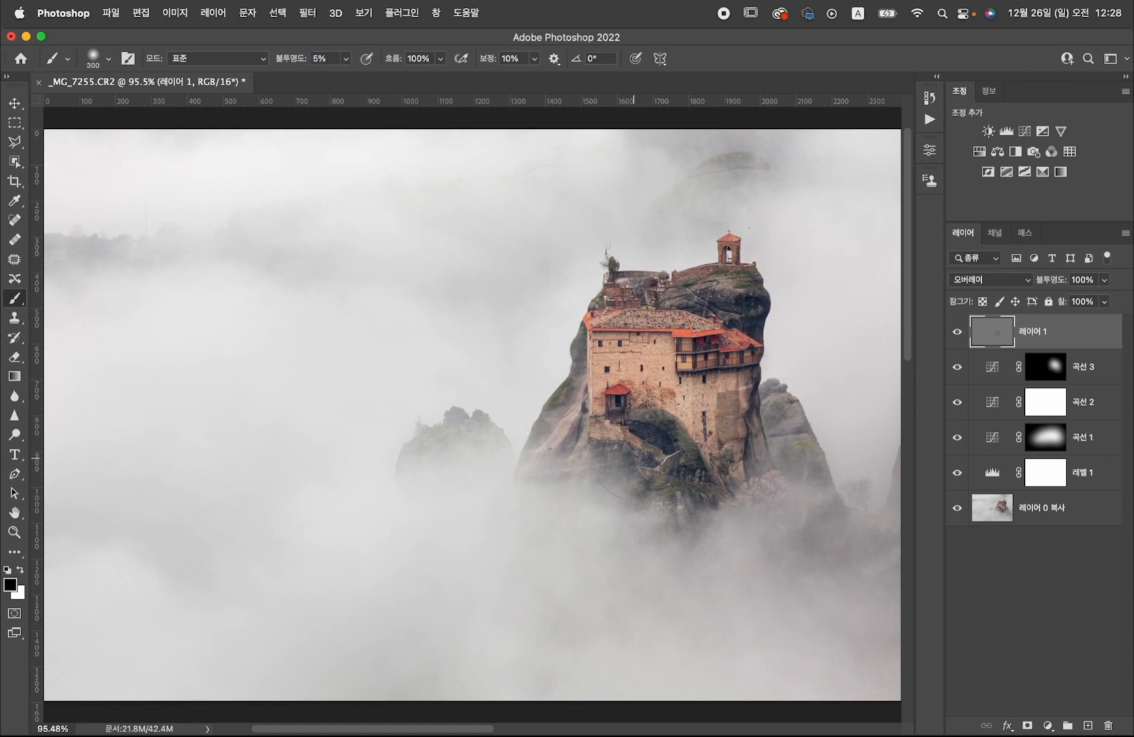
left_click_drag(655, 477, 580, 491)
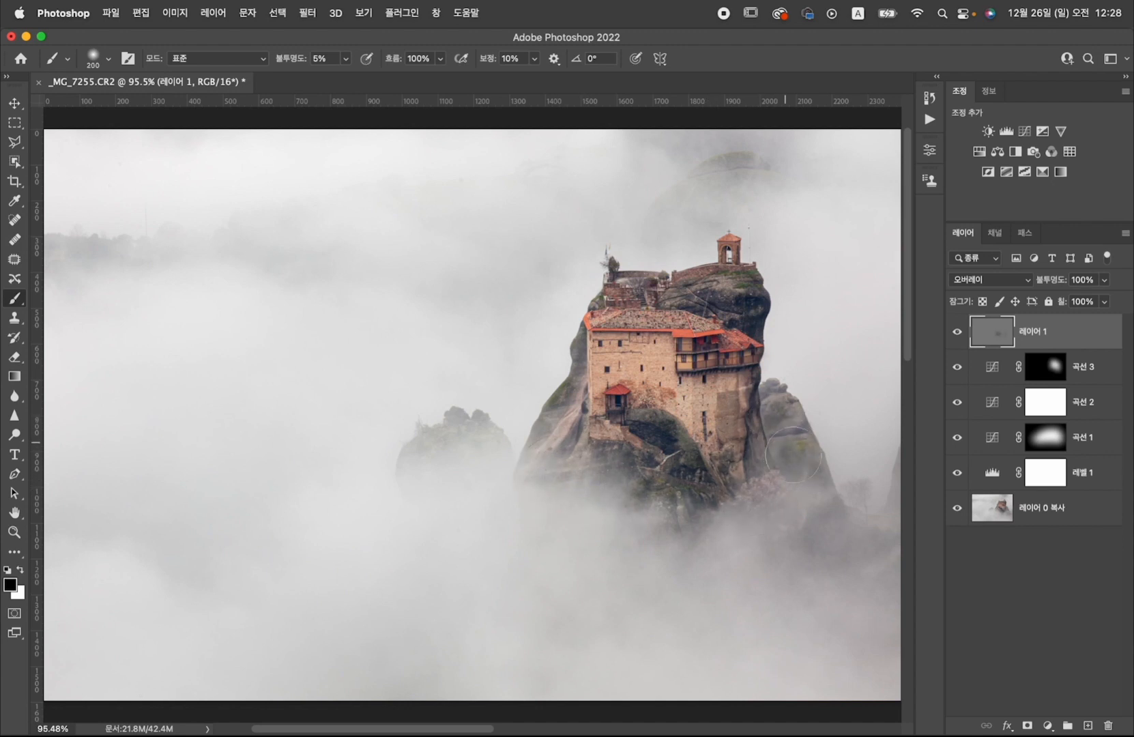
Darken the smaller rock beside the monastery and the main rock's outer edge with black strokes, adapting the brush size.
key("bracketright")
key("bracketright")
key("bracketleft")
left_click_drag(544, 475, 506, 463)
key("bracketleft")
key("bracketleft")
key("bracketleft")
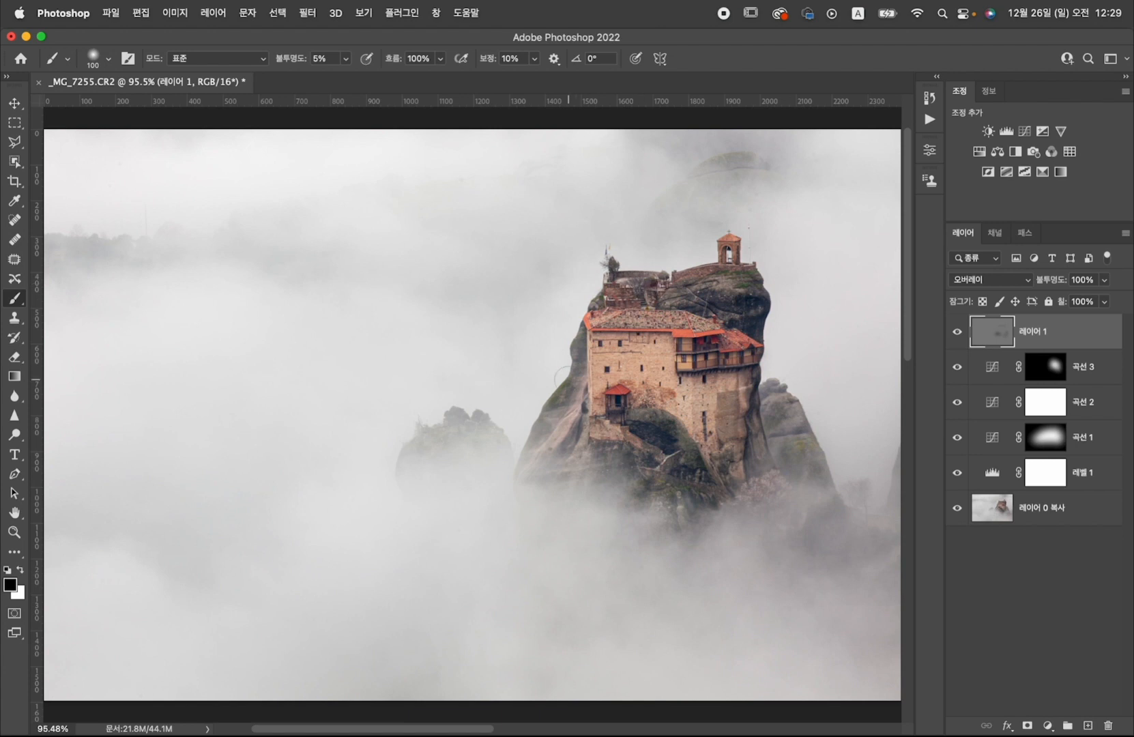
key("bracketleft")
key("bracketright")
key("bracketright")
key("bracketright")
key("bracketright")
key("bracketright")
key("bracketright")
key("bracketright")
Create another new layer in Overlay mode filled with its neutral gray.
key("super+shift+n")
left_click(667, 302)
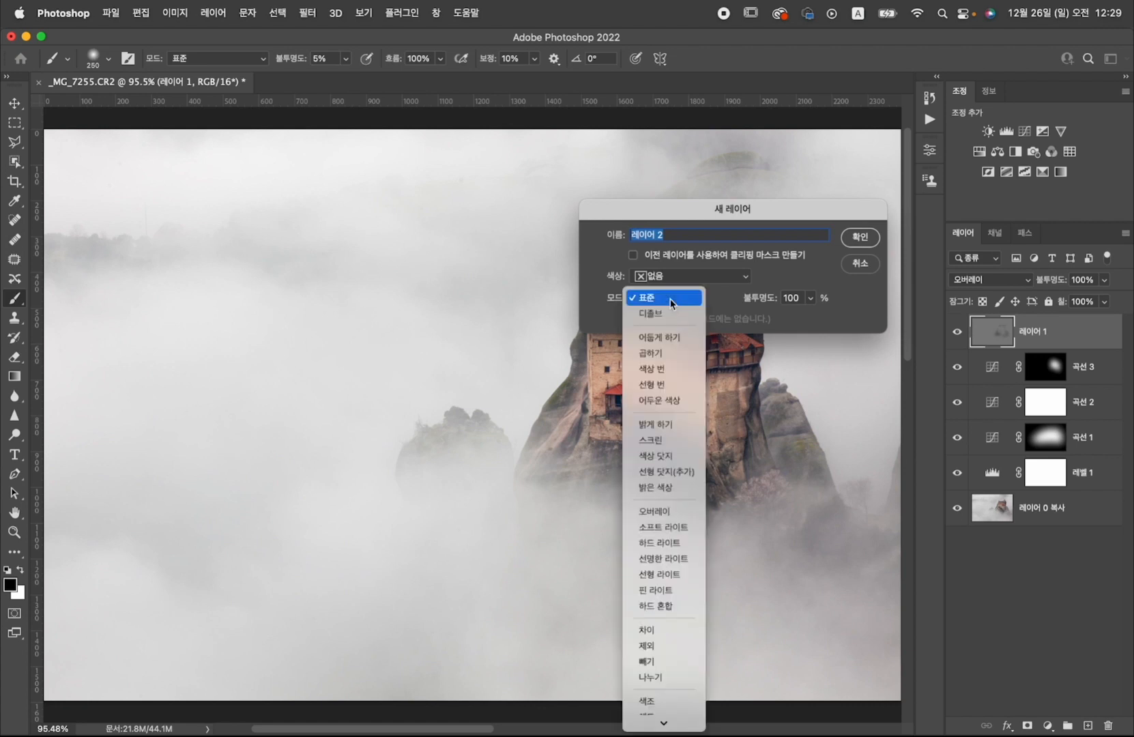
left_click(666, 511)
left_click(633, 318)
left_click(858, 240)
Brighten the monastery's walls and roofs on the new Overlay layer with a large white brush at 5% opacity.
key("x")
key("bracketright")
key("bracketright")
key("bracketright")
key("bracketleft")
key("bracketleft")
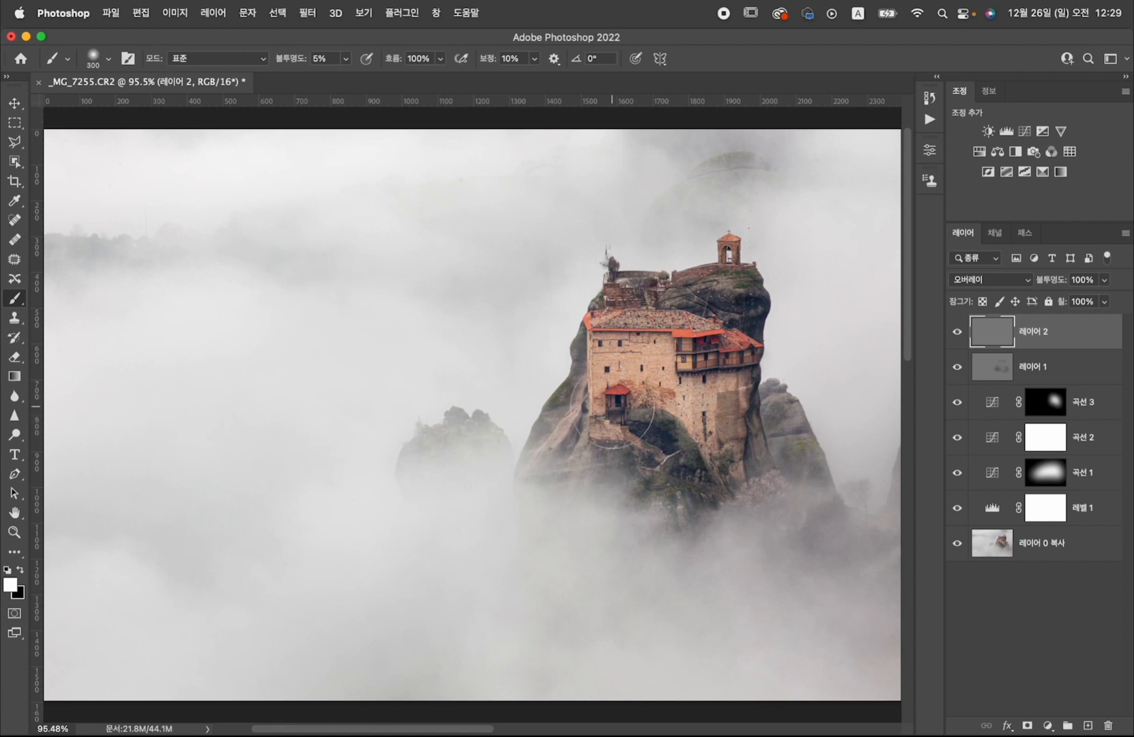
key("bracketleft")
key("bracketleft")
key("bracketleft")
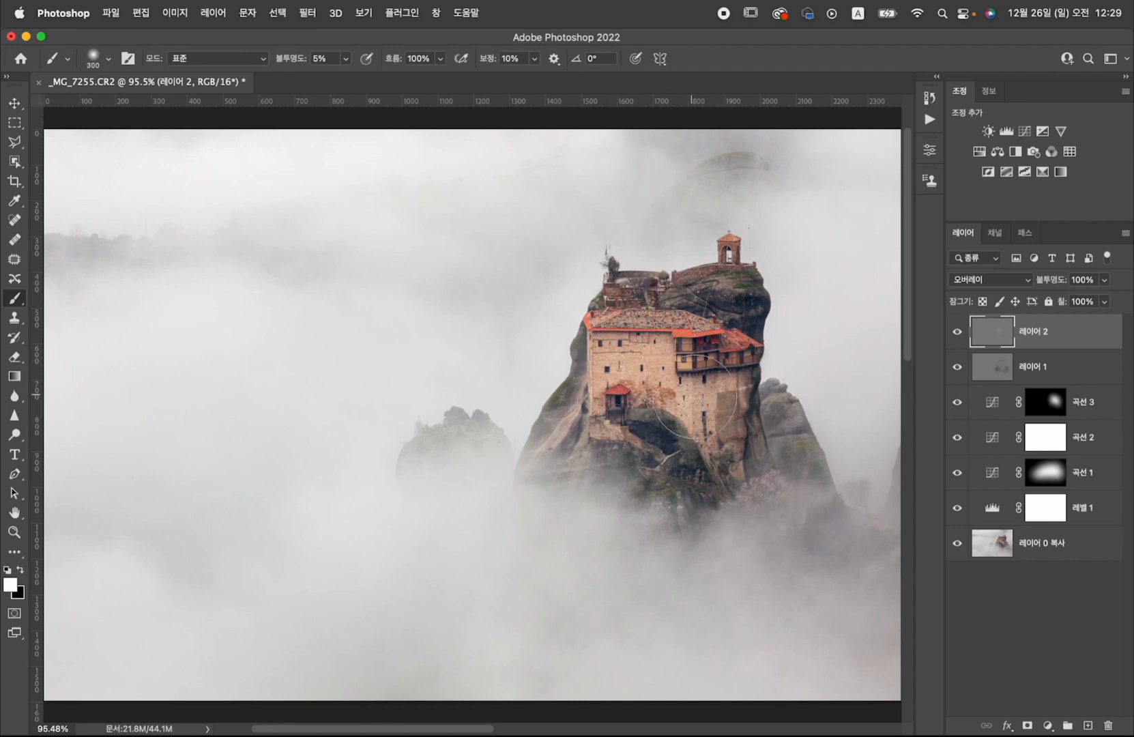
mouse_move(720, 363)
left_mouse_down()
mouse_move(740, 347)
mouse_move(684, 347)
left_mouse_up()
Brighten further highlights on the building and the rock's outer slope with white strokes, varying the brush size.
key("bracketright")
key("bracketright")
key("bracketright")
key("bracketleft")
key("bracketleft")
key("bracketleft")
key("bracketleft")
key("bracketleft")
key("bracketleft")
key("bracketleft")
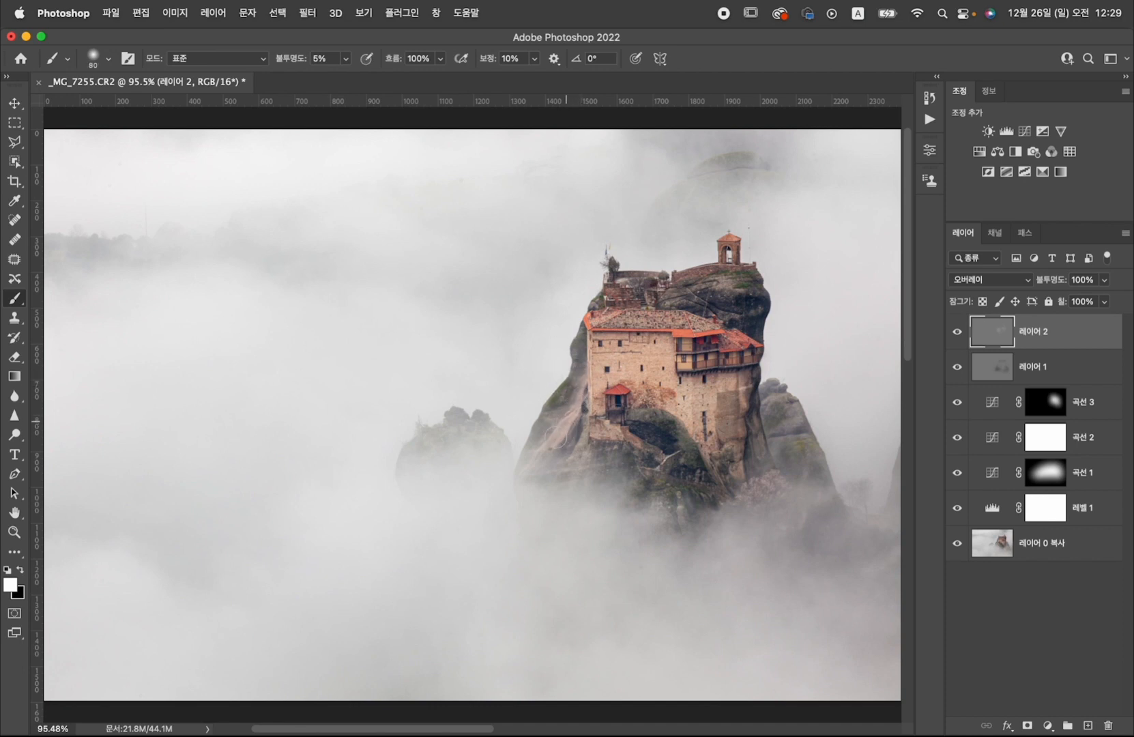
key("bracketright")
key("bracketright")
key("bracketright")
key("bracketright")
key("bracketright")
key("bracketright")
key("bracketright")
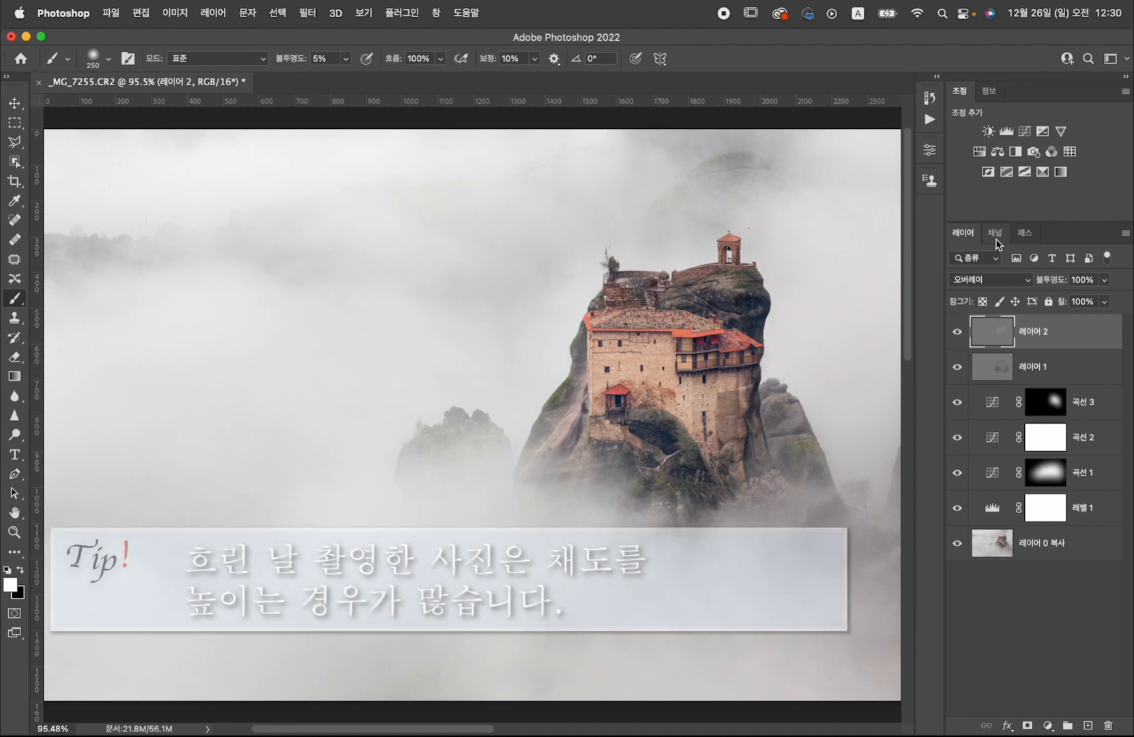
Add a Hue/Saturation adjustment layer with saturation +19, comparing the photo with and without it.
left_click(980, 153)
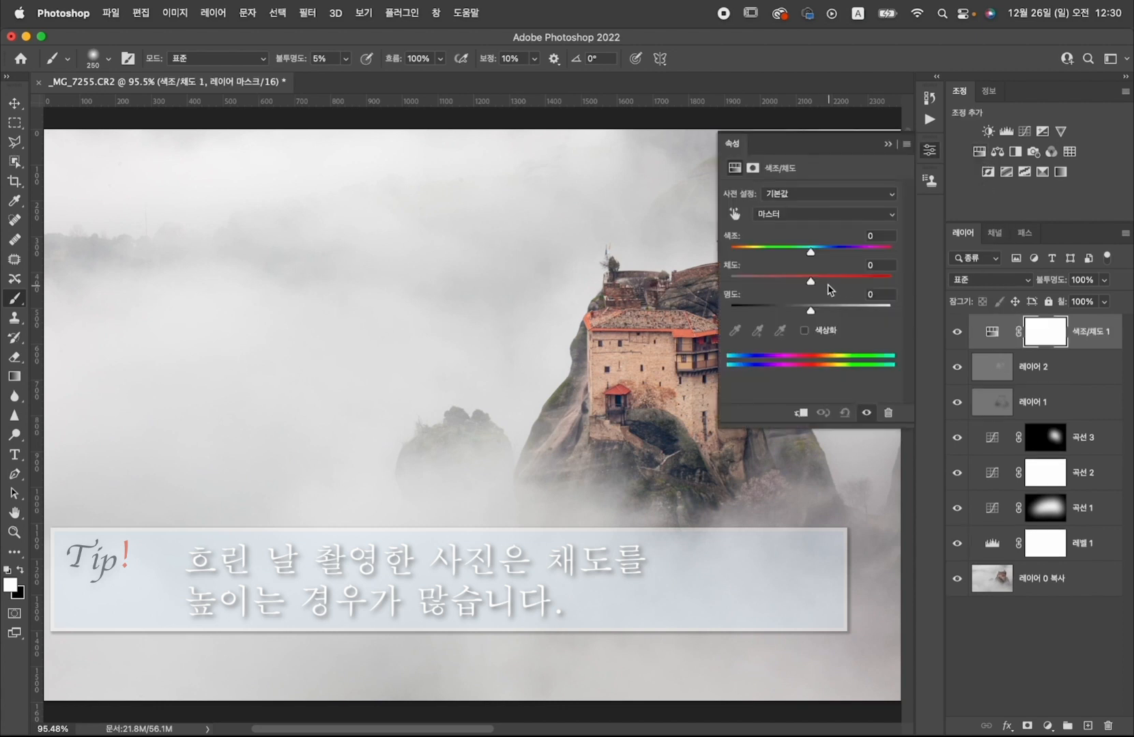
left_click_drag(812, 280, 824, 285)
left_click(960, 337)
left_click(959, 337)
left_click(959, 335)
left_click(958, 336)
left_click_drag(824, 283, 826, 283)
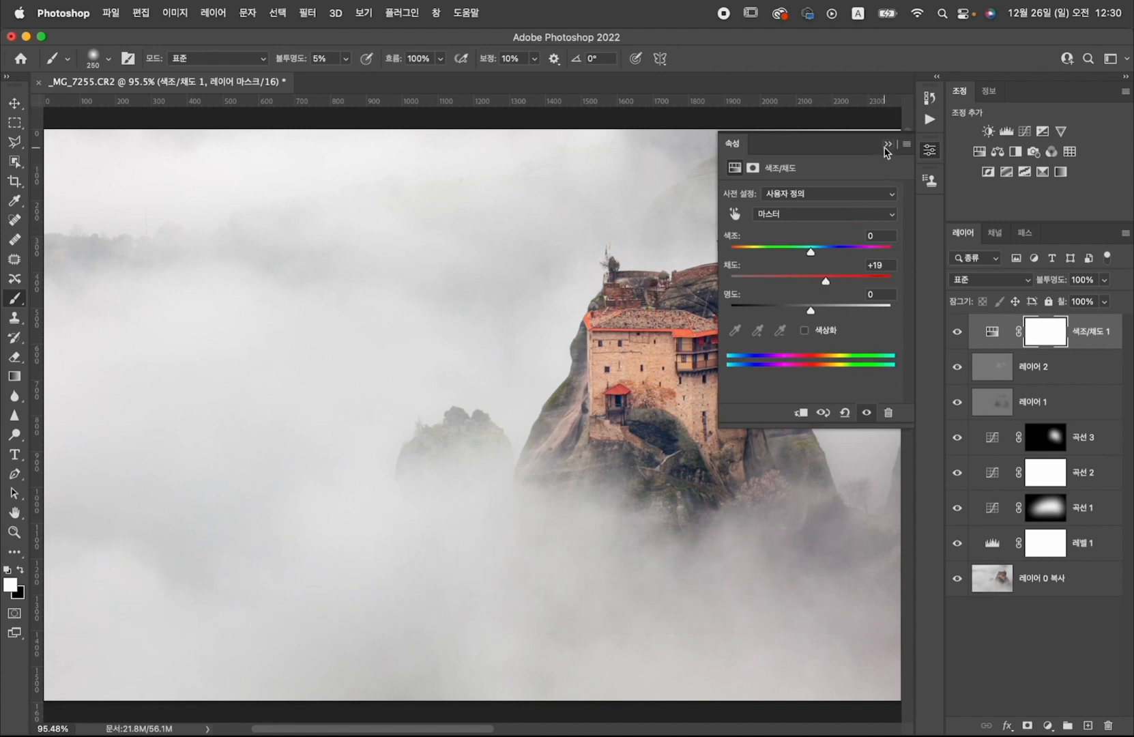
left_click(887, 145)
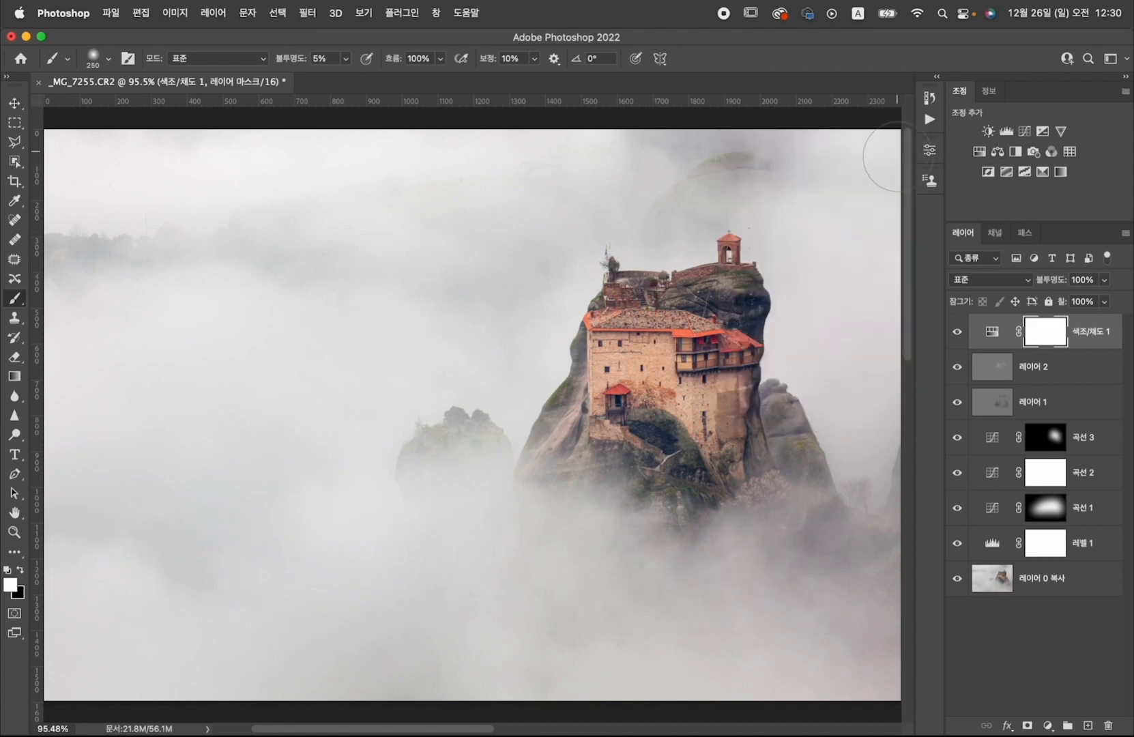
Add a Levels layer on top, raising the black input point slightly and fine-tuning the white point.
left_click(1006, 131)
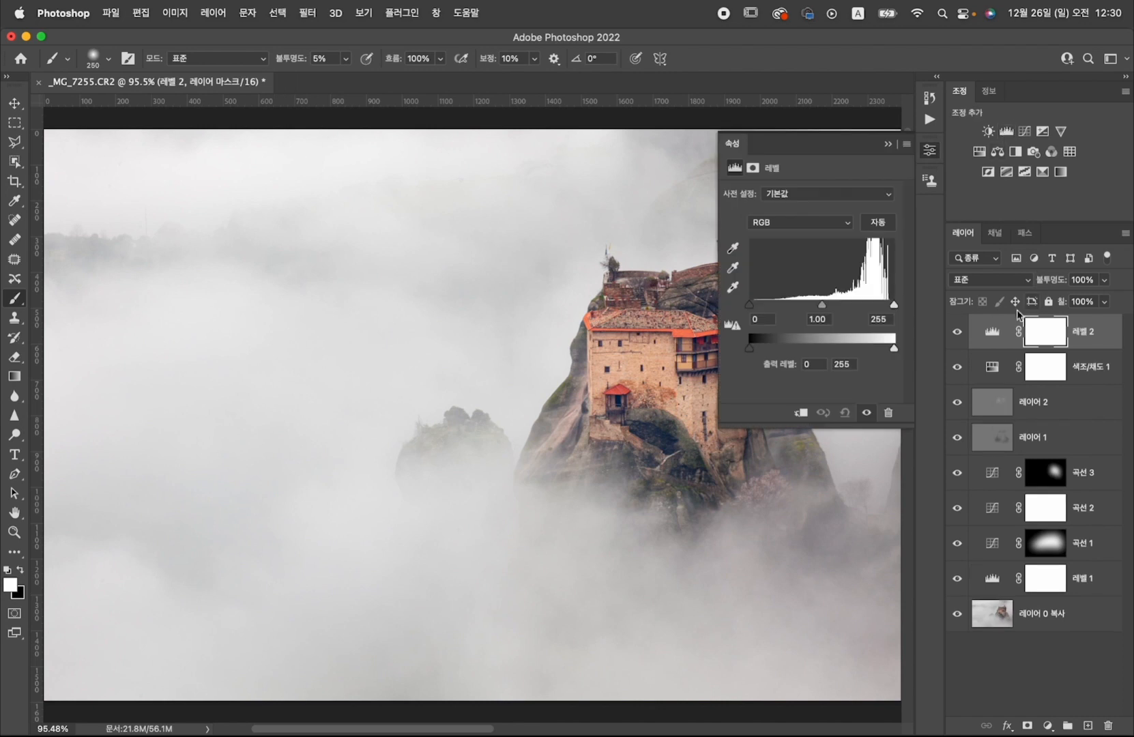
left_click_drag(750, 305, 753, 310)
left_click_drag(893, 305, 894, 308)
left_click(889, 145)
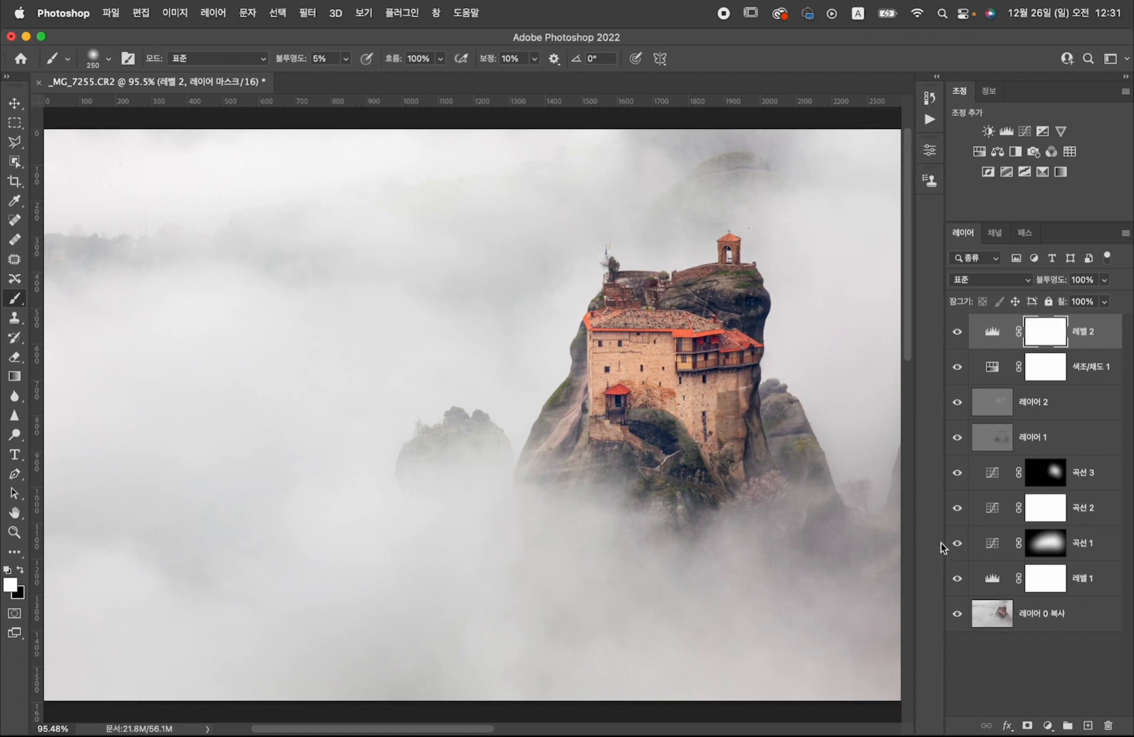
Review the edit by hiding every layer above the base photo copy and showing them again one by one from the lowest up.
left_click_drag(957, 578, 956, 341)
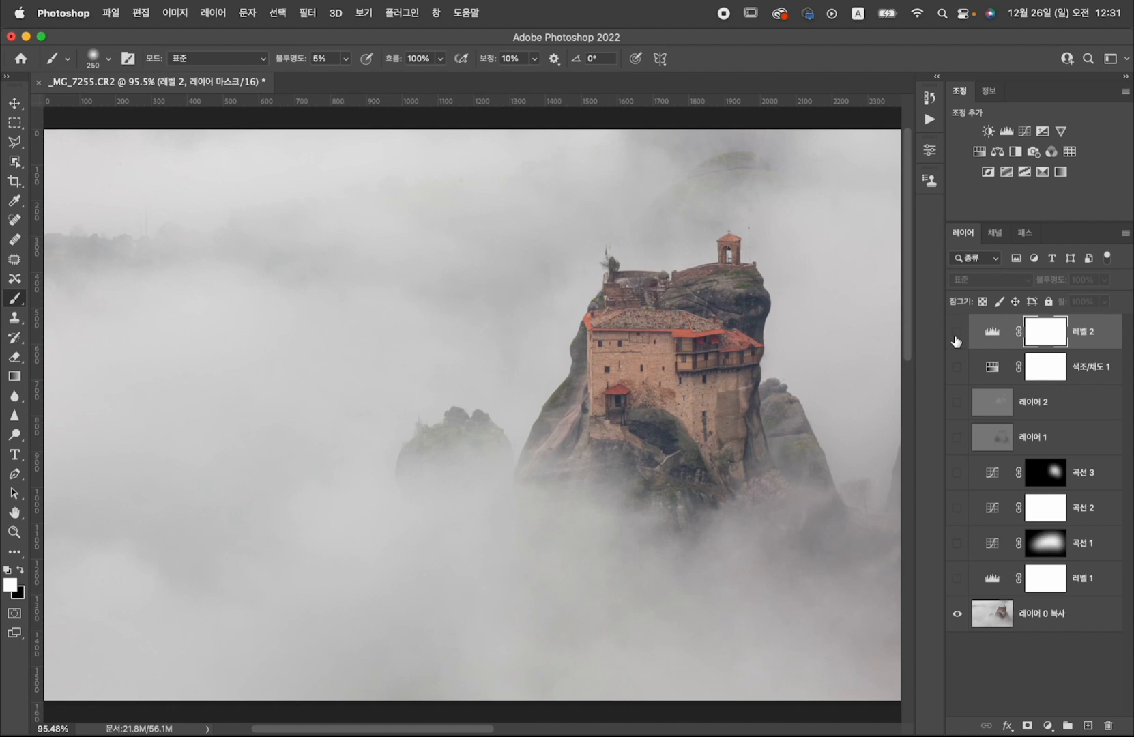
left_click(957, 580)
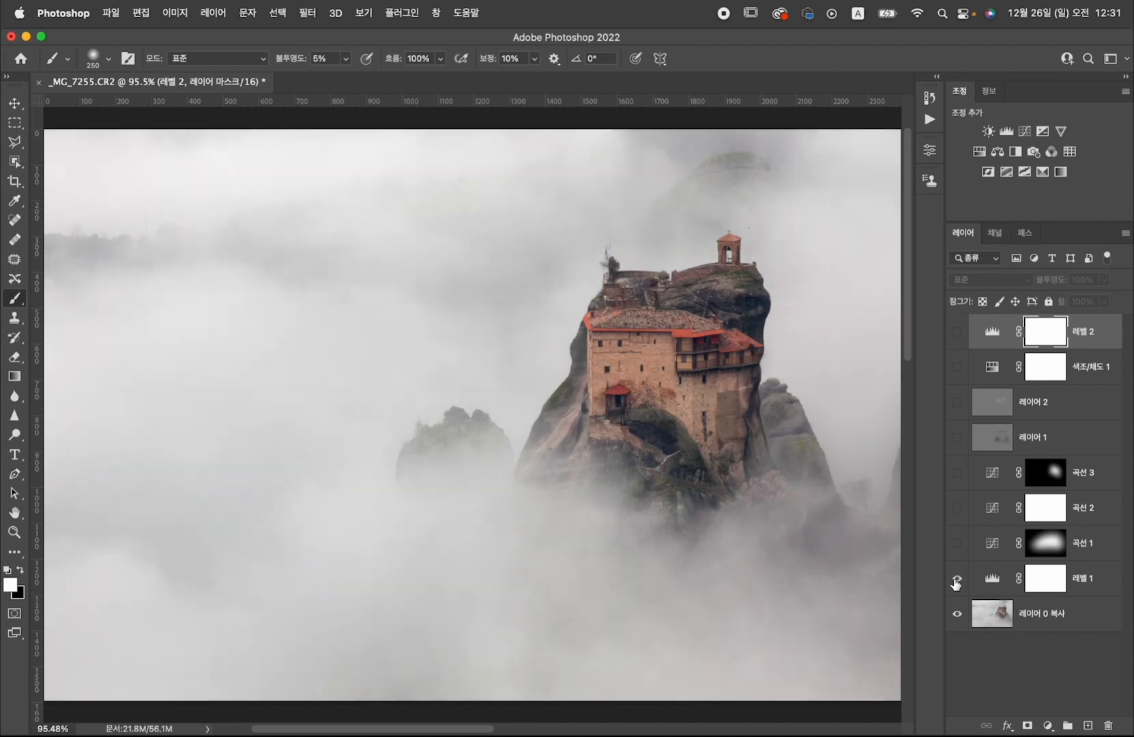
left_click(957, 544)
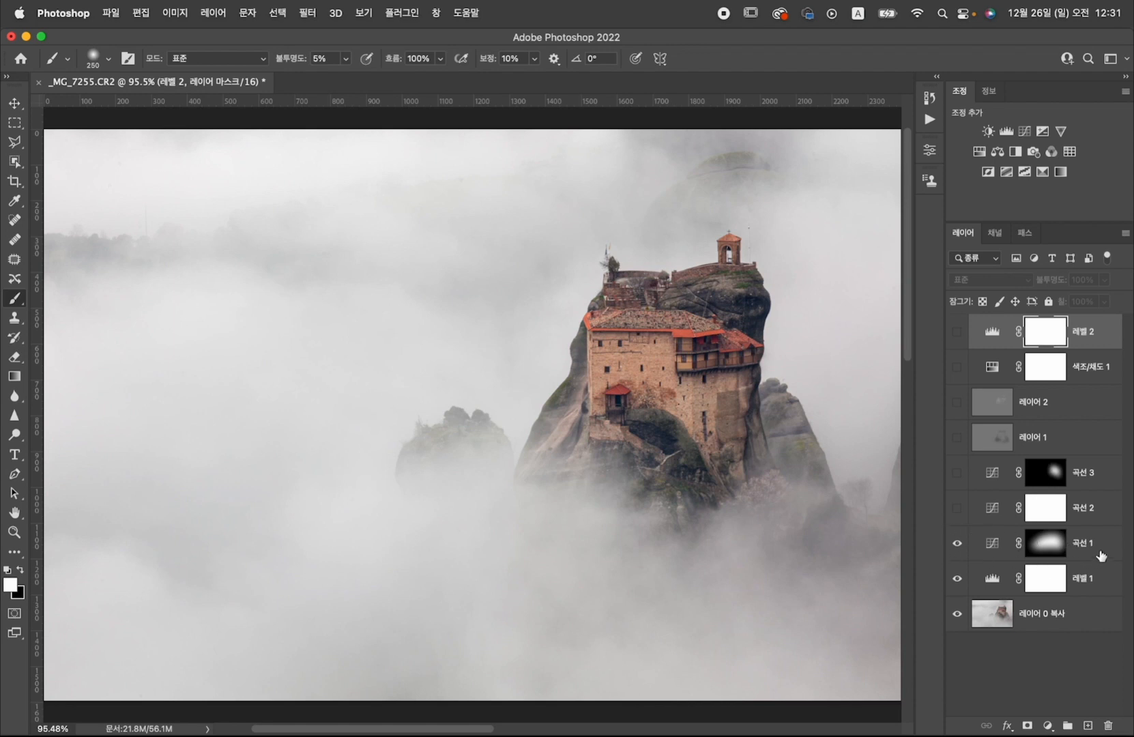
left_click(958, 509)
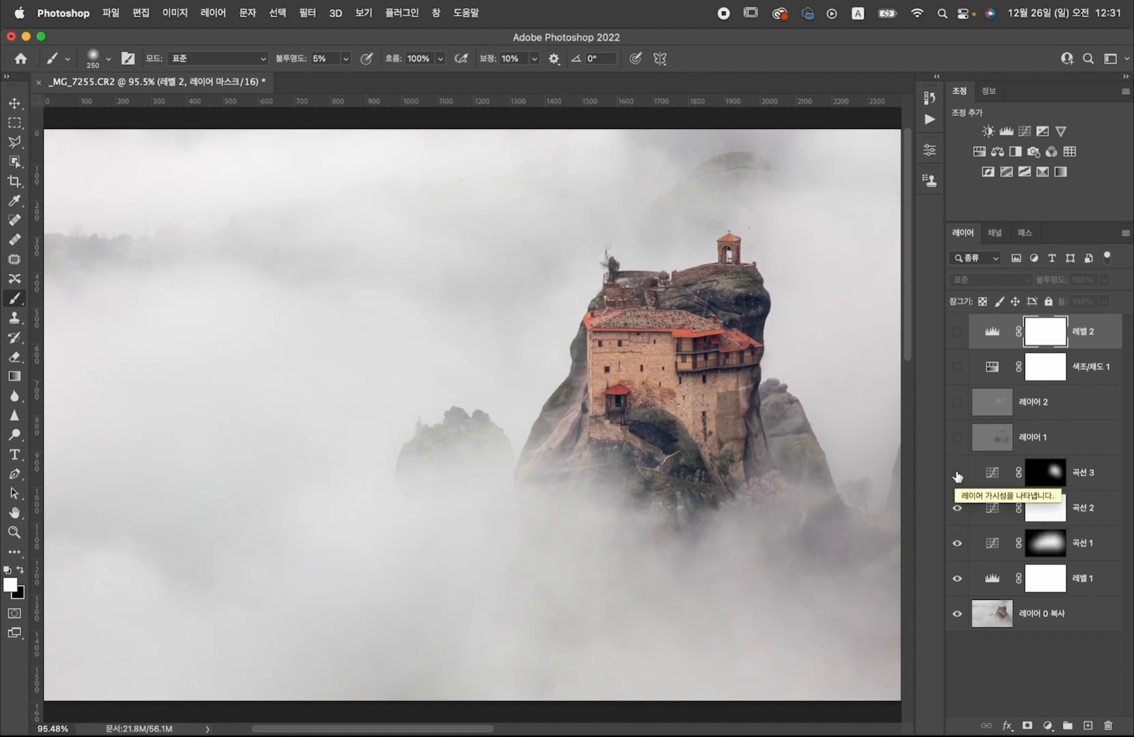
left_click(958, 474)
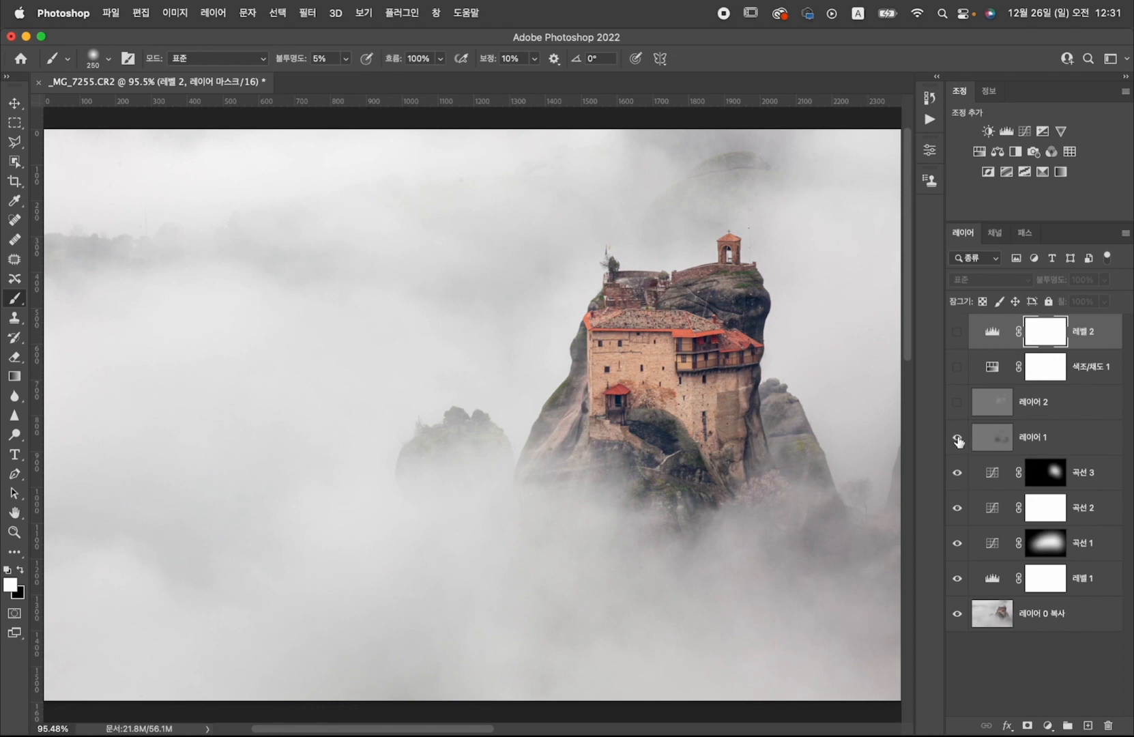
left_click(958, 439)
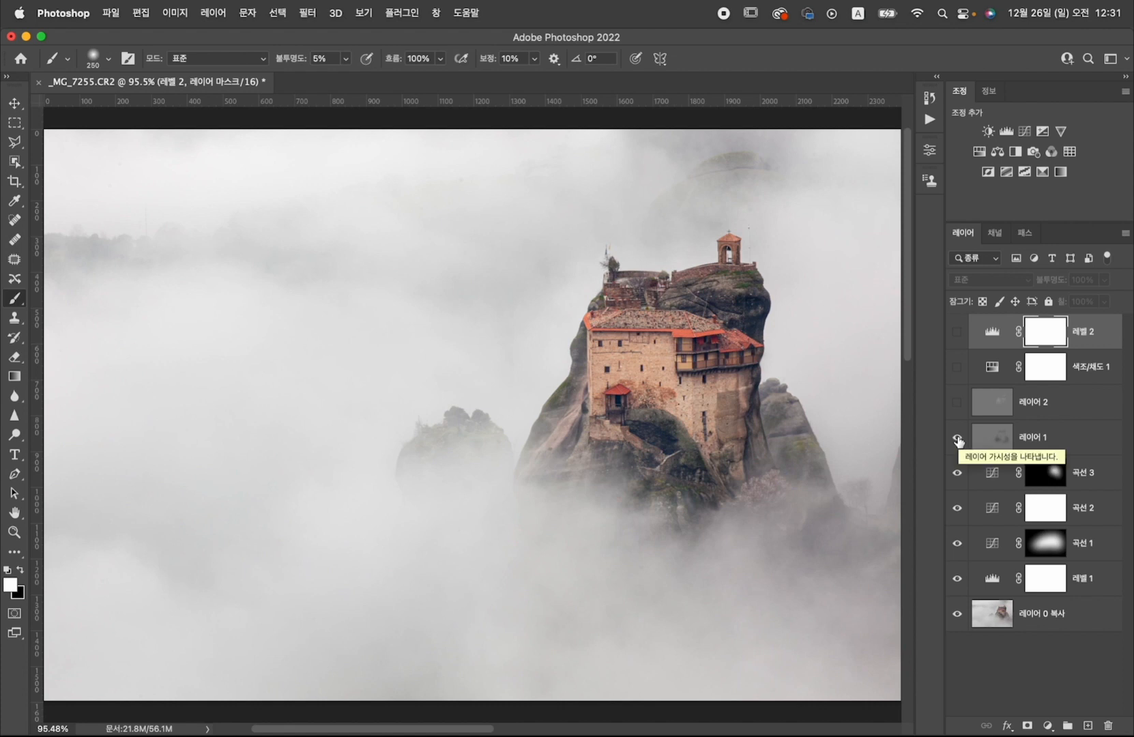
left_click(958, 405)
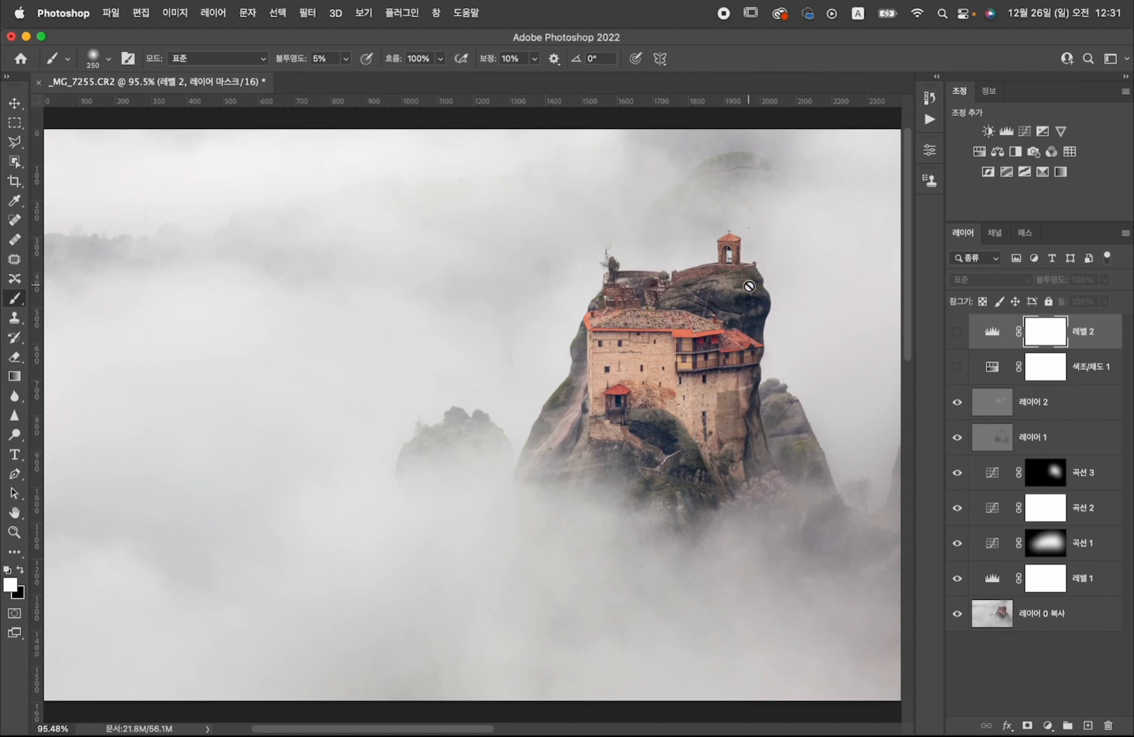
left_click(956, 373)
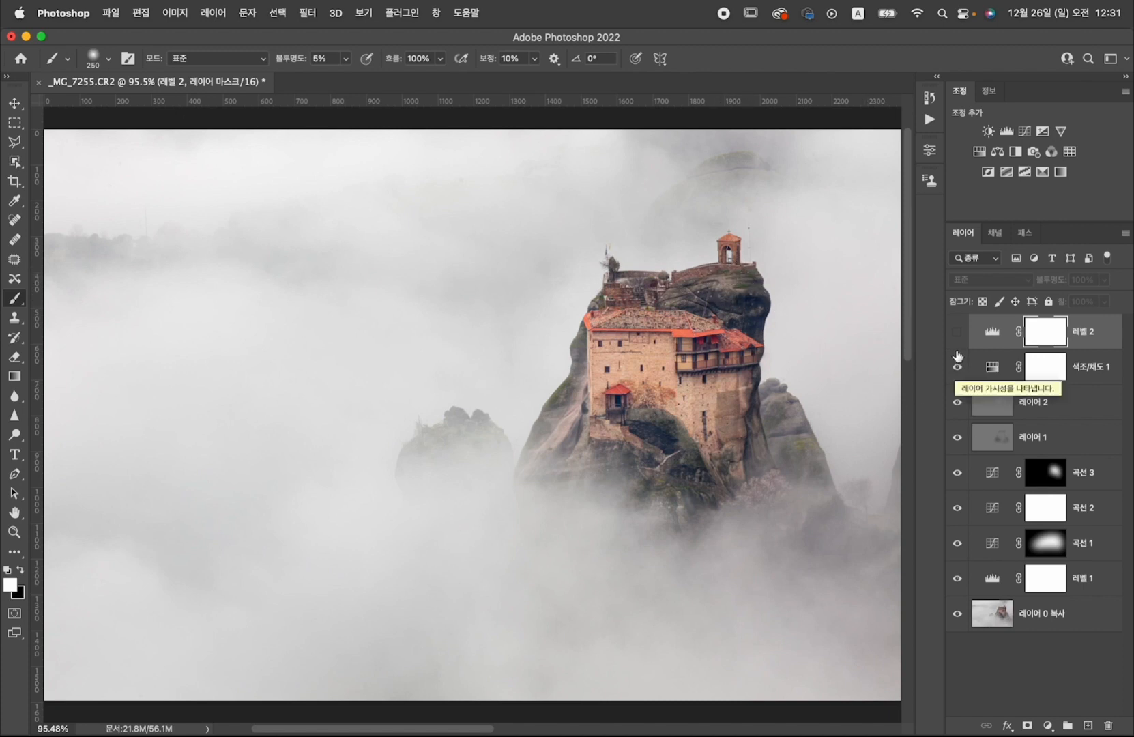
left_click(958, 334)
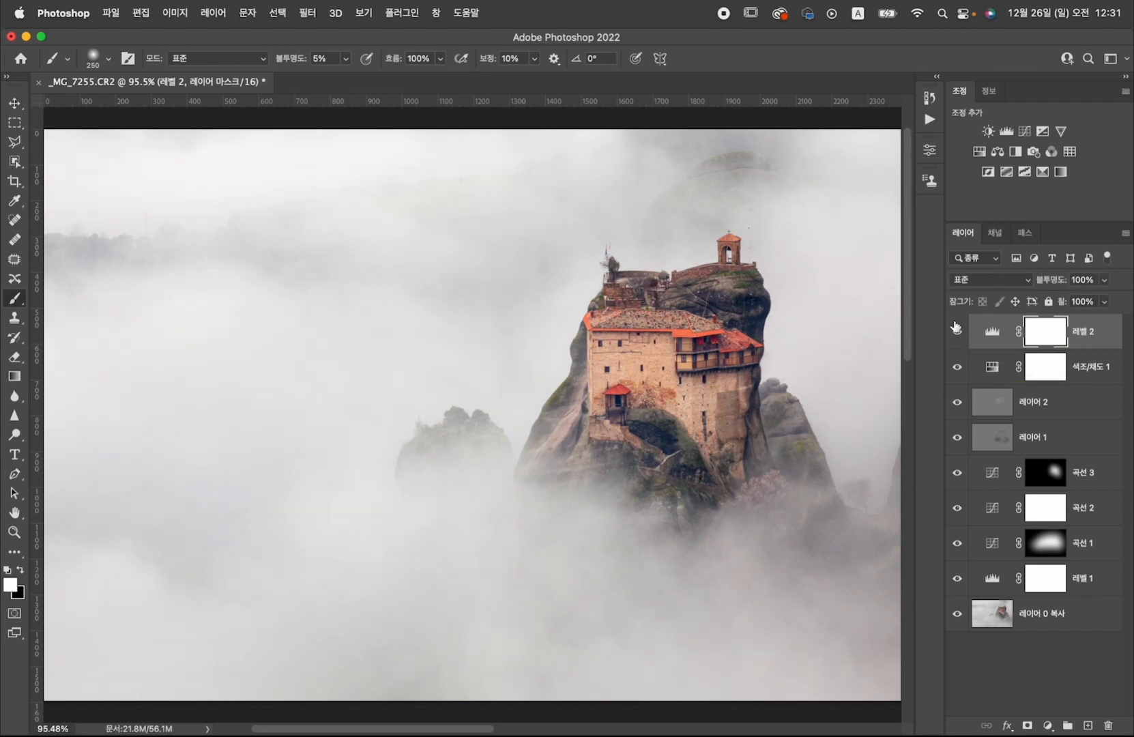